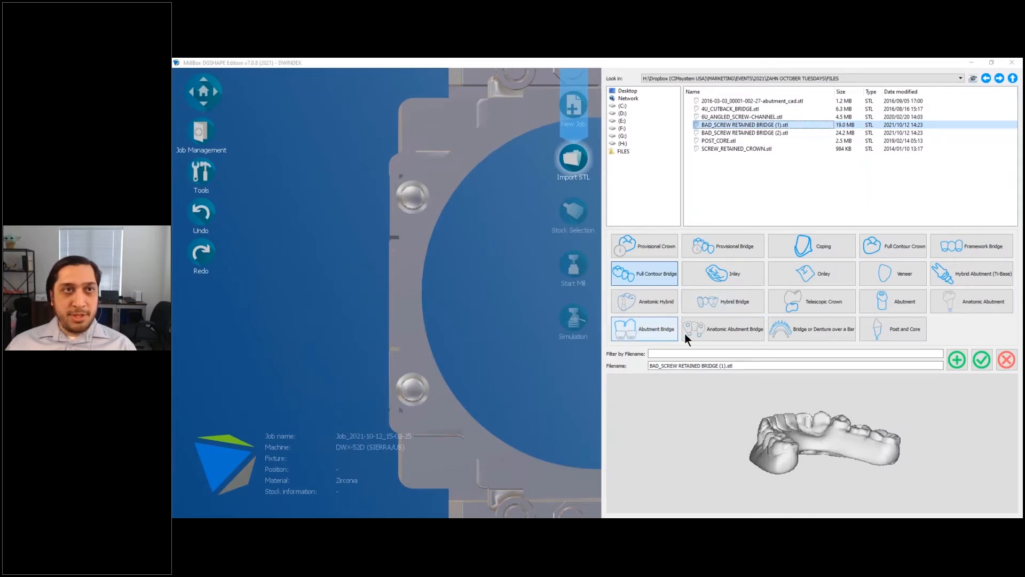
- Import BAD_SCREW RETAINED BRIDGE (1).stl as a Hybrid Bridge
left_click(709, 301)
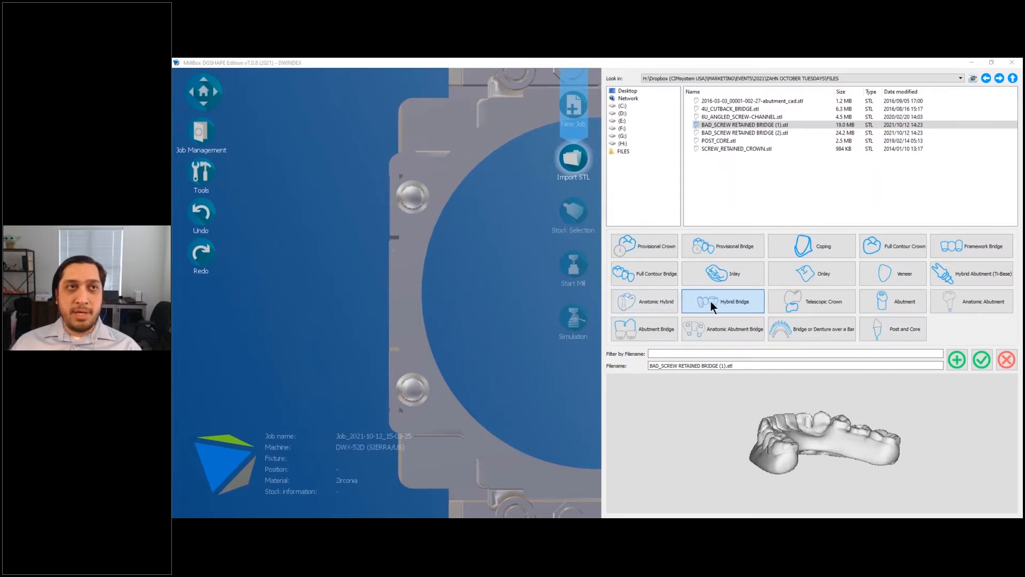
left_click(957, 359)
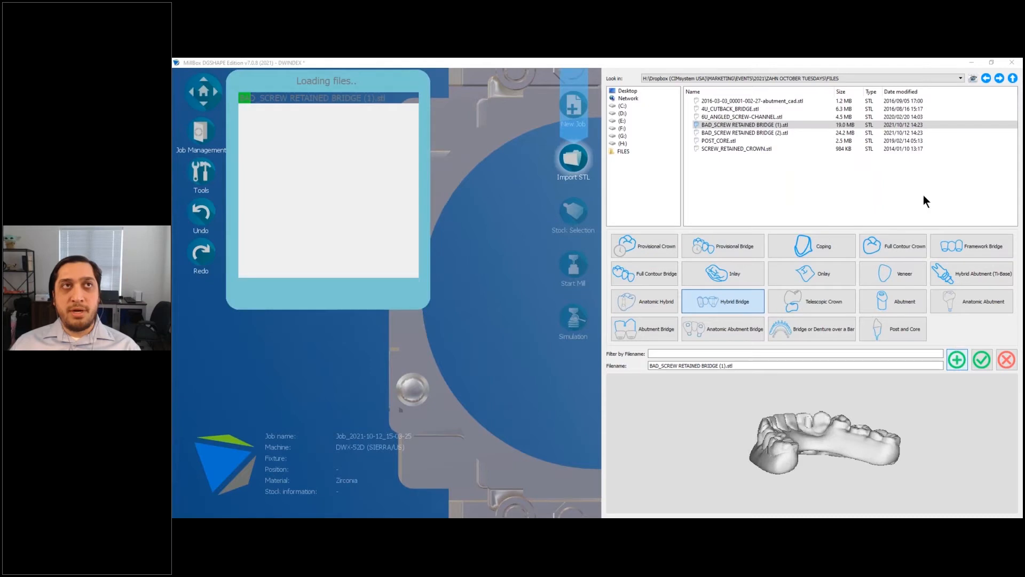
- Check SCREW_RETAINED_CROWN.stl in the enlarged viewer and import it as an Anatomic Hybrid
left_click(735, 148)
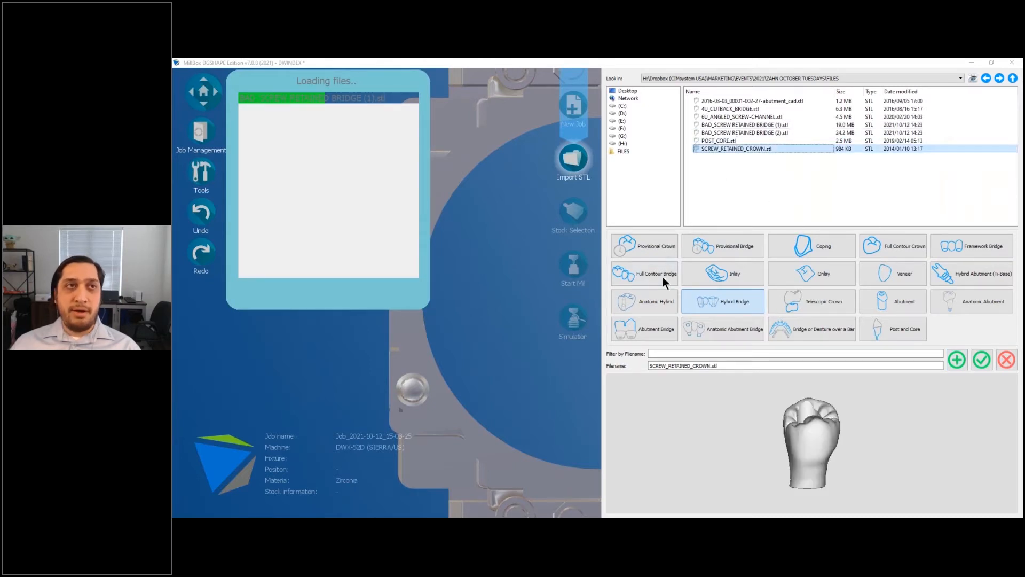
left_click(650, 310)
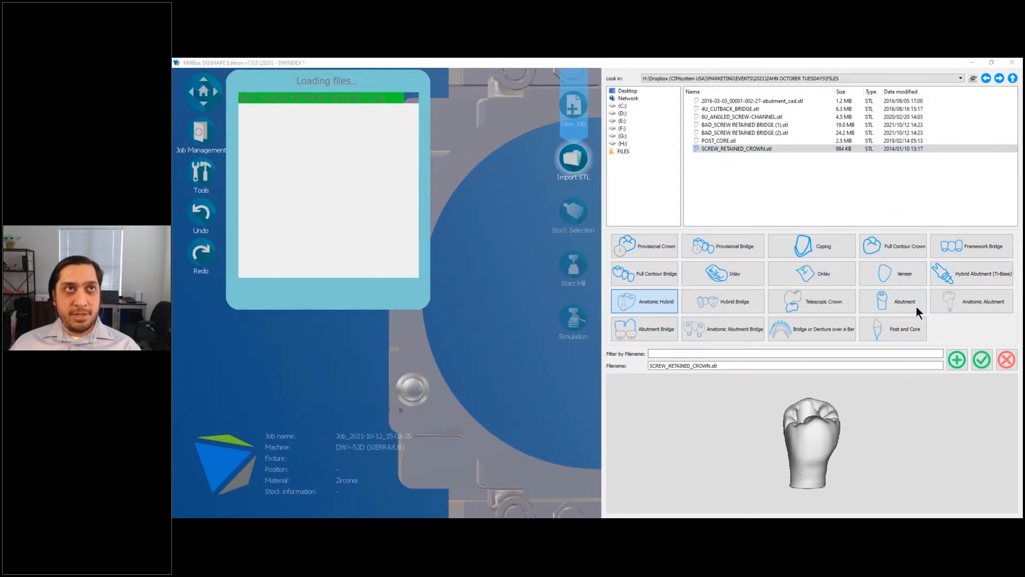
double_click(812, 455)
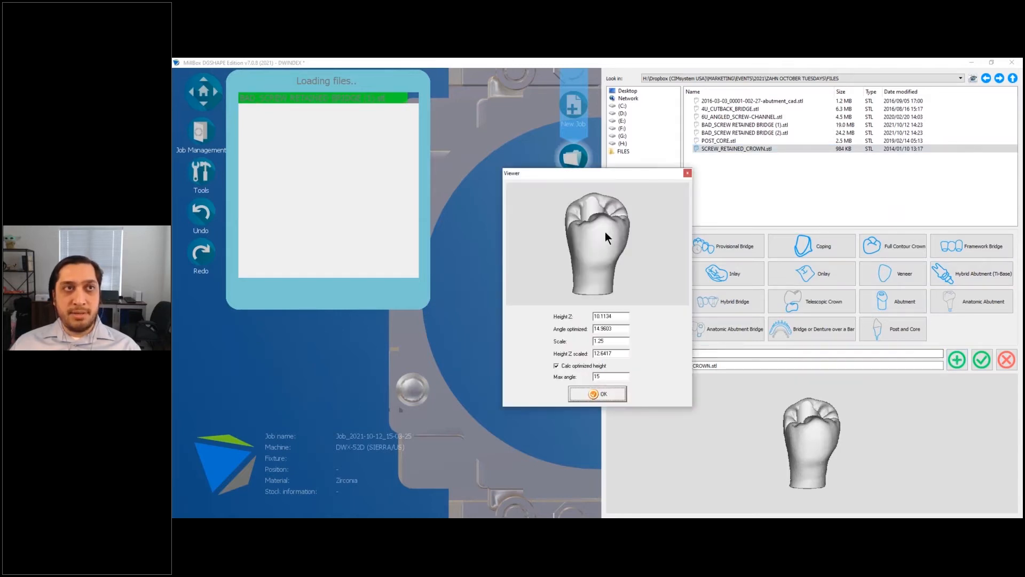
left_click_drag(604, 232, 619, 310)
left_click(605, 394)
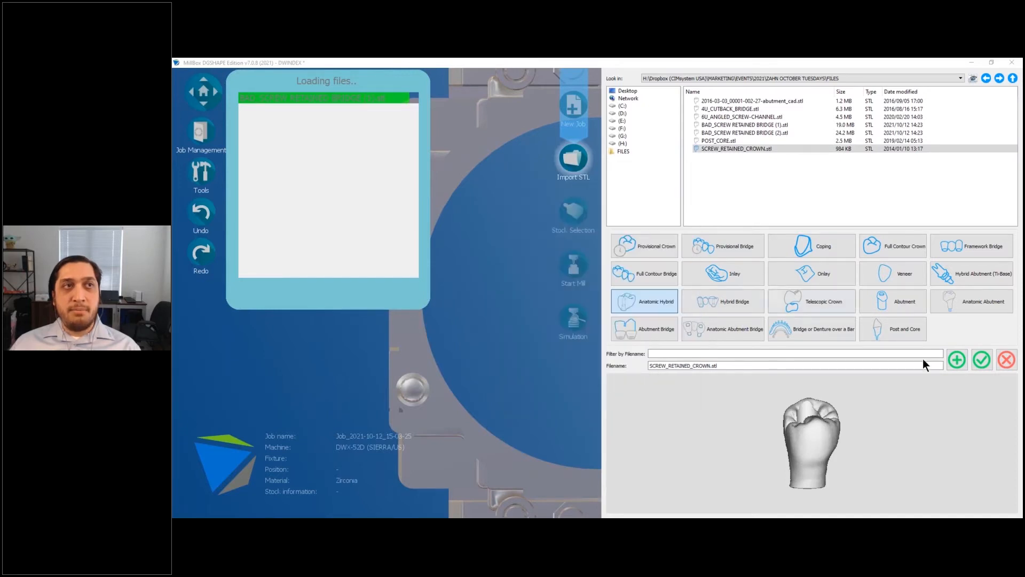
left_click(957, 360)
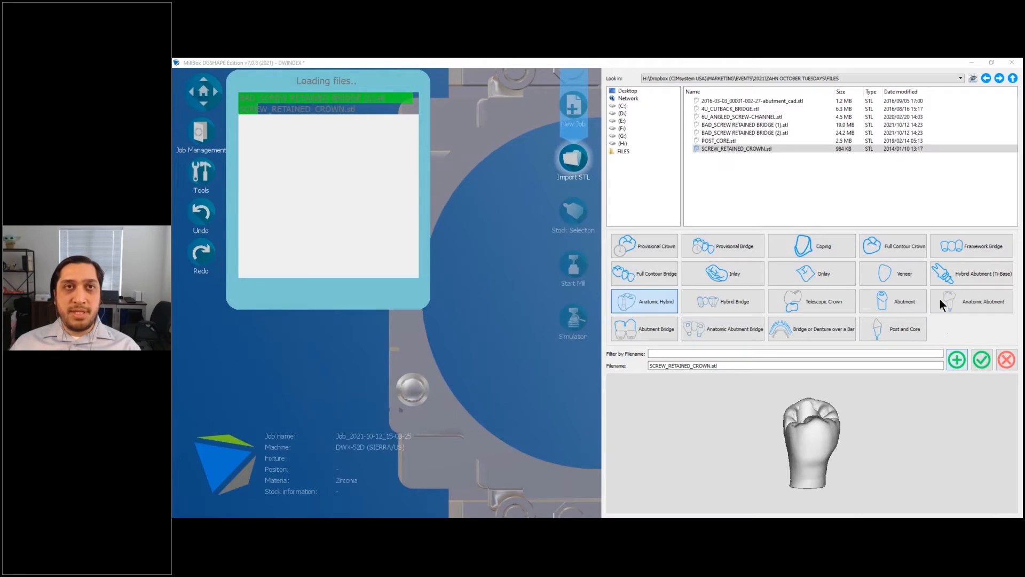
- Import another copy of SCREW_RETAINED_CROWN.stl as a Hybrid Abutment (Ti-Base) and close the file import
left_click(944, 280)
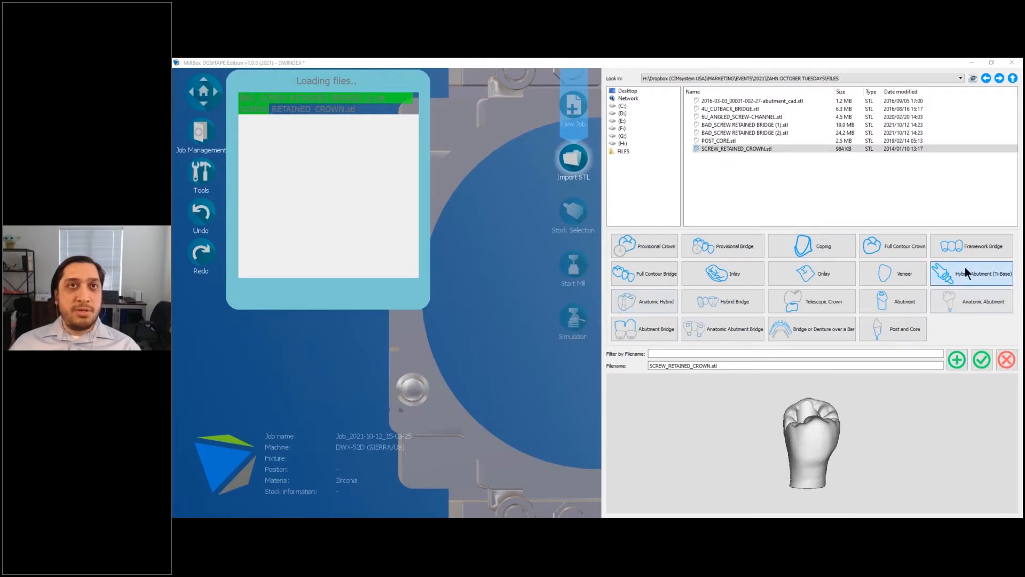
left_click(956, 356)
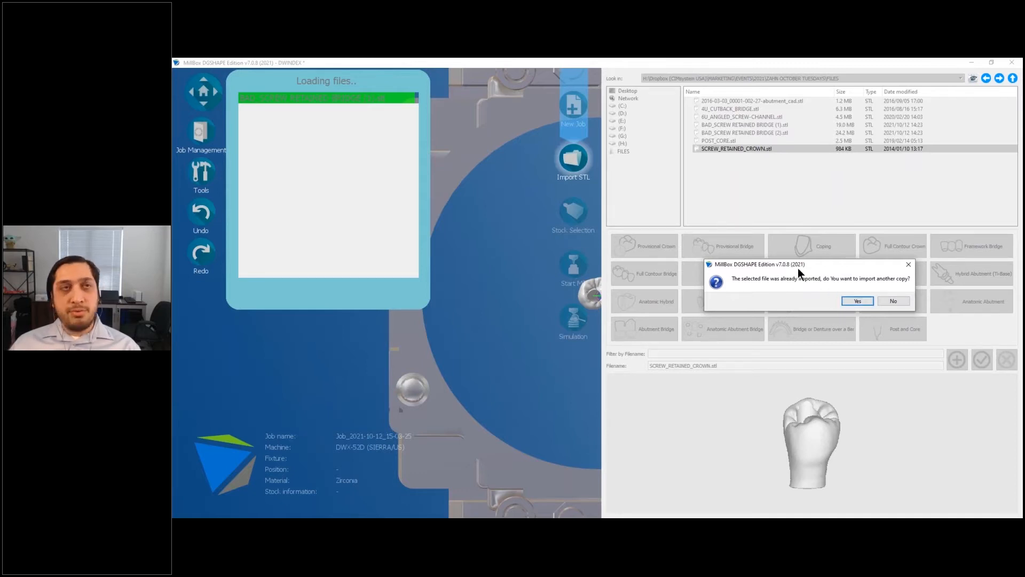
left_click(856, 304)
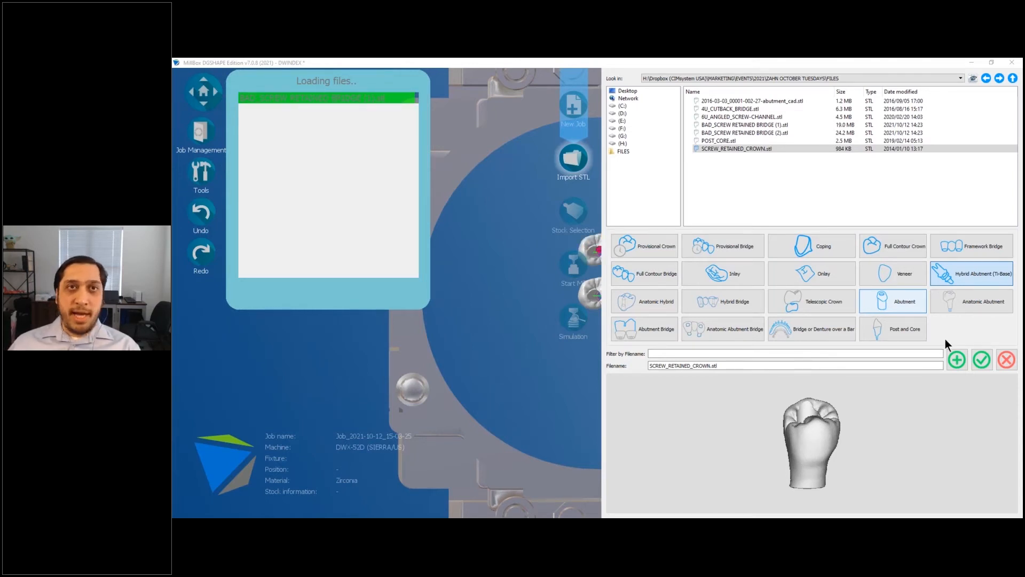
left_click(1008, 360)
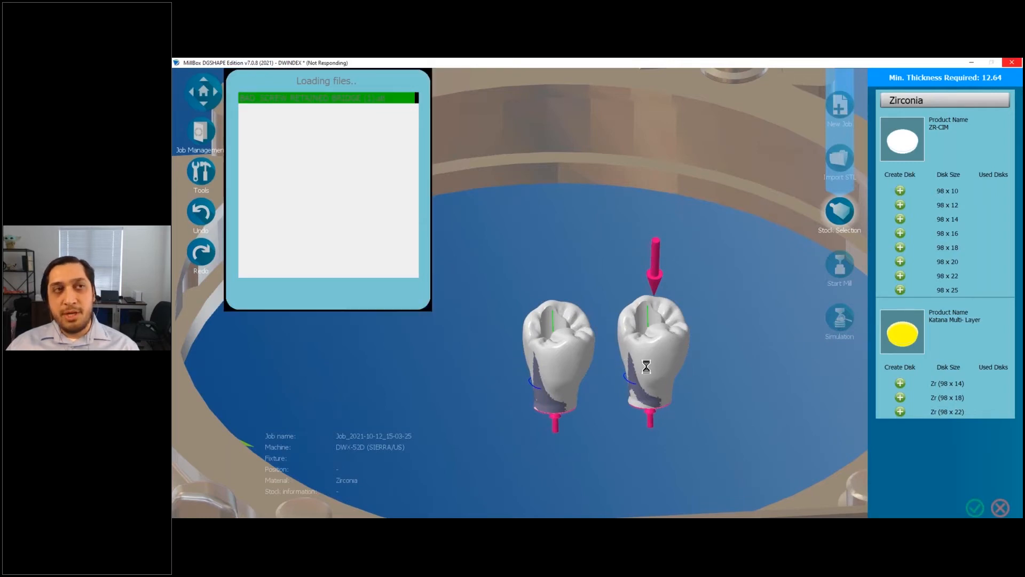
- Decline the automatic fix for the obstructed bores
left_click(676, 340)
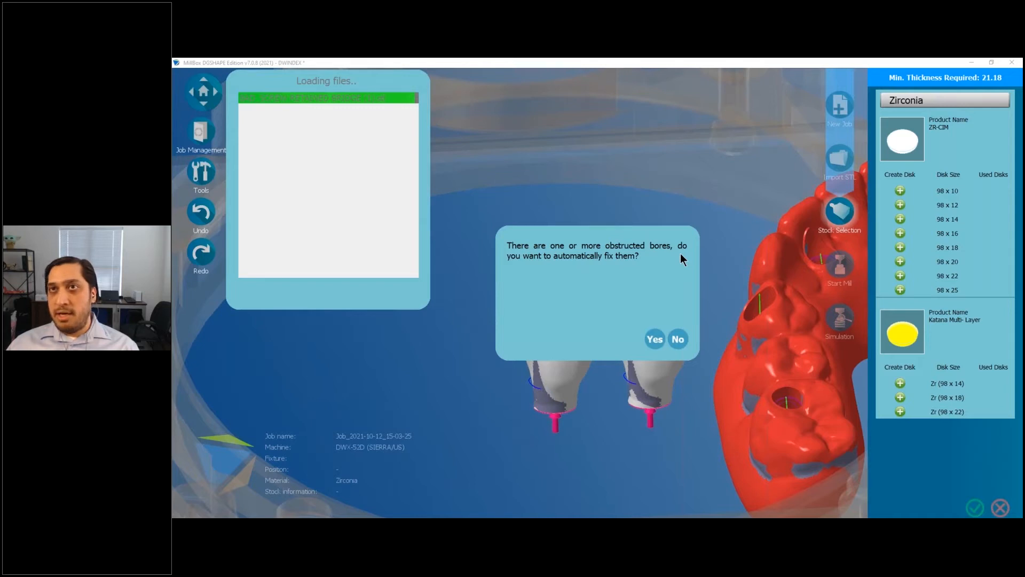
left_click(683, 344)
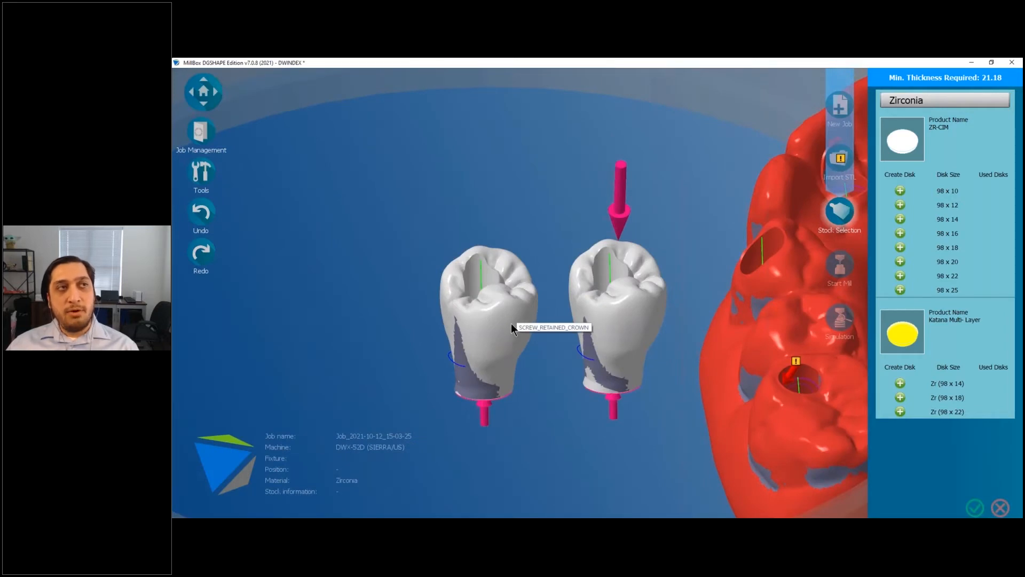
- Compare the restoration types and angles assigned to the two screw-retained crowns
left_click(617, 302)
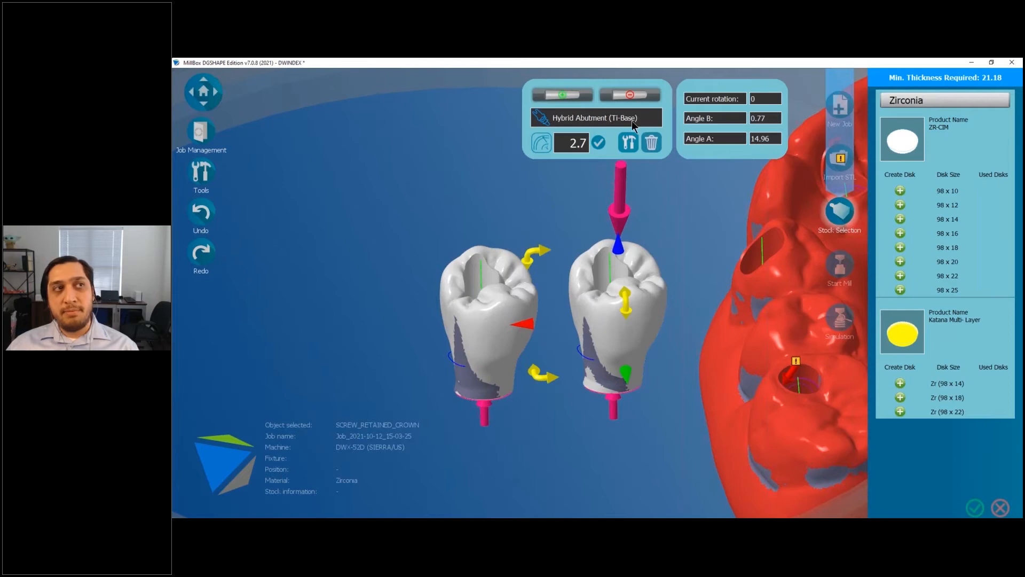
left_click(478, 335)
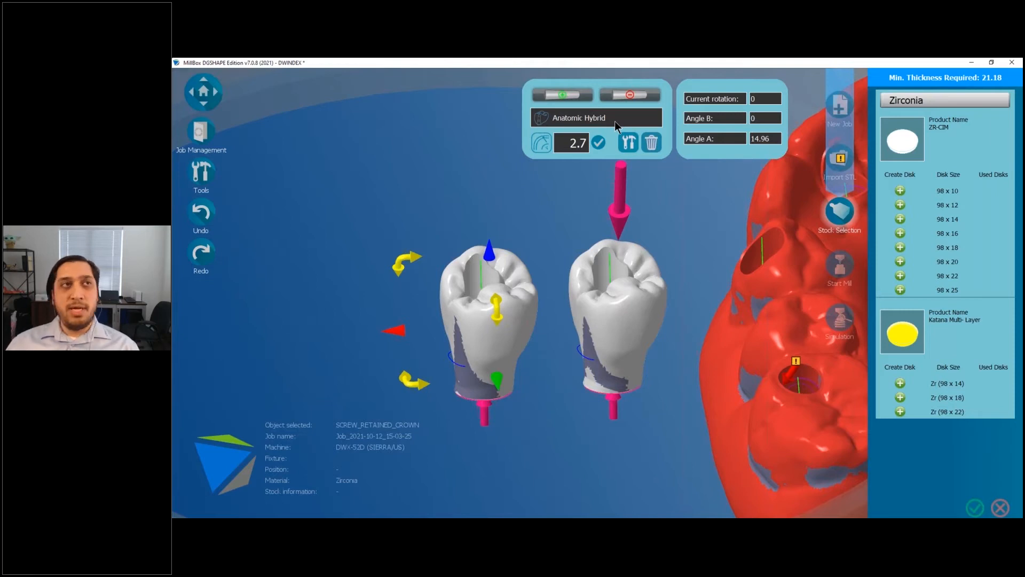
left_click(700, 251)
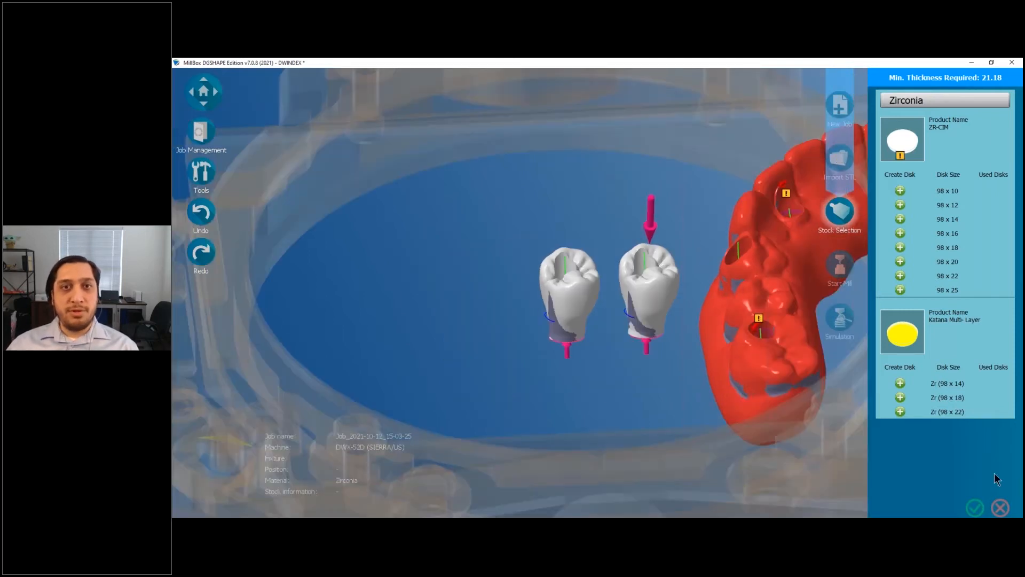
- Leave the stock selection, reopen the STL import and browse to Dropbox (CIMsystem USA)\SUPPORT on drive H
left_click(1000, 507)
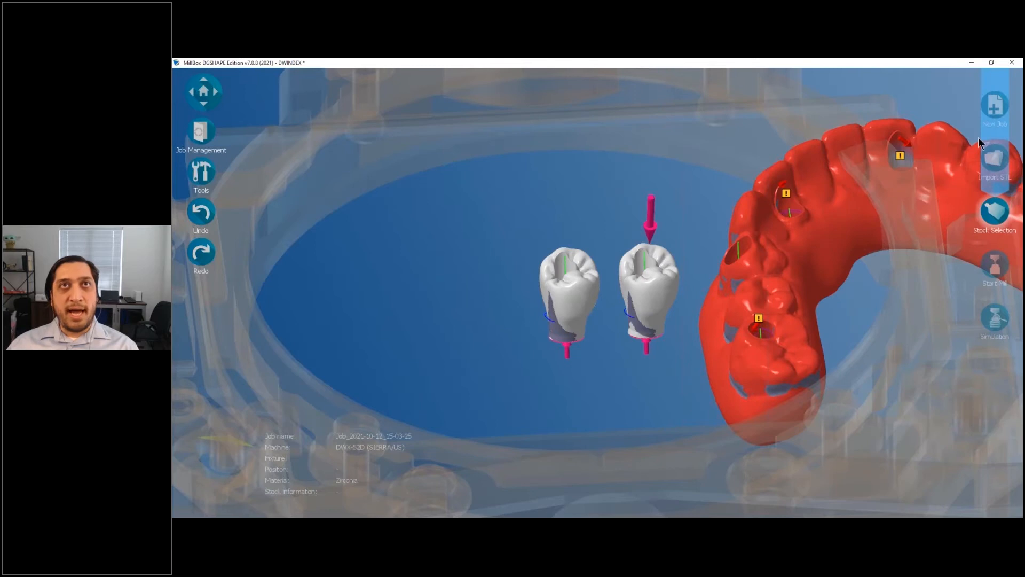
left_click(995, 158)
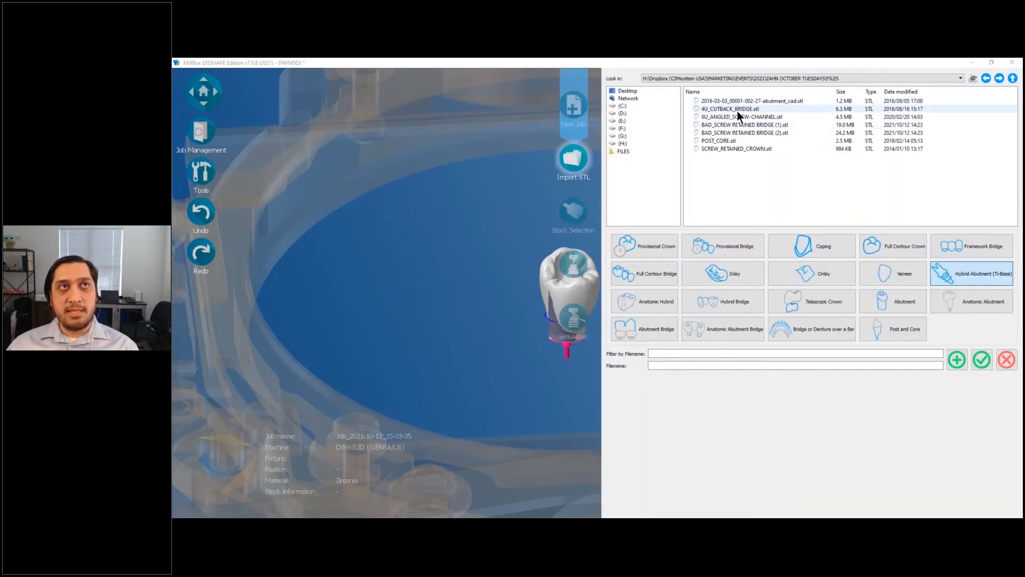
left_click(1013, 79)
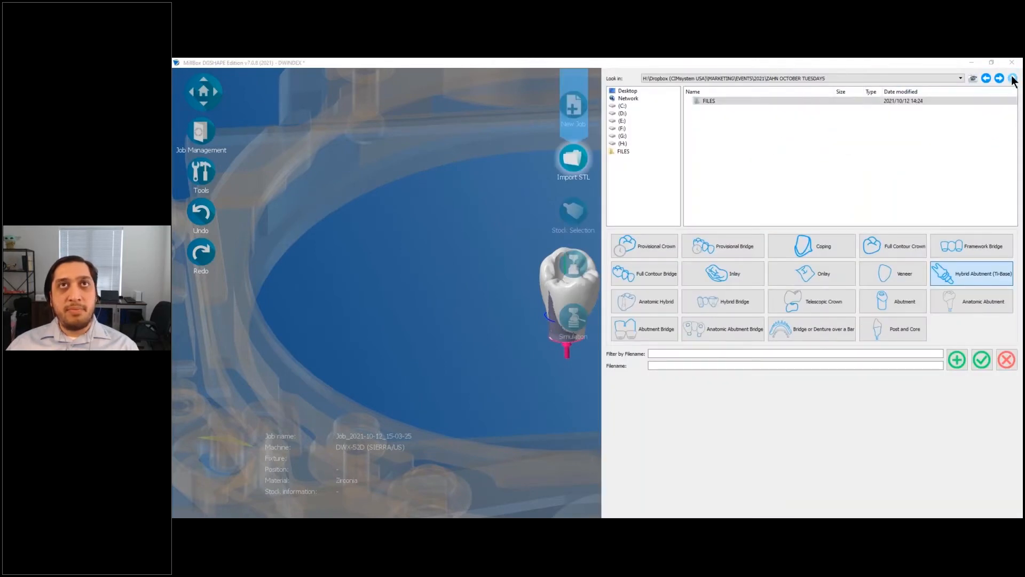
left_click(622, 144)
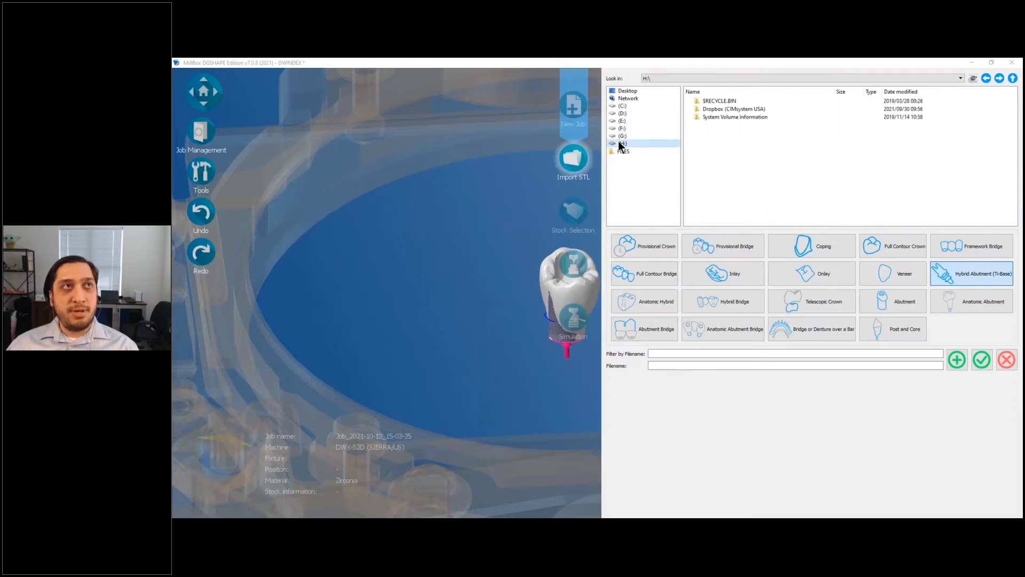
left_click(717, 108)
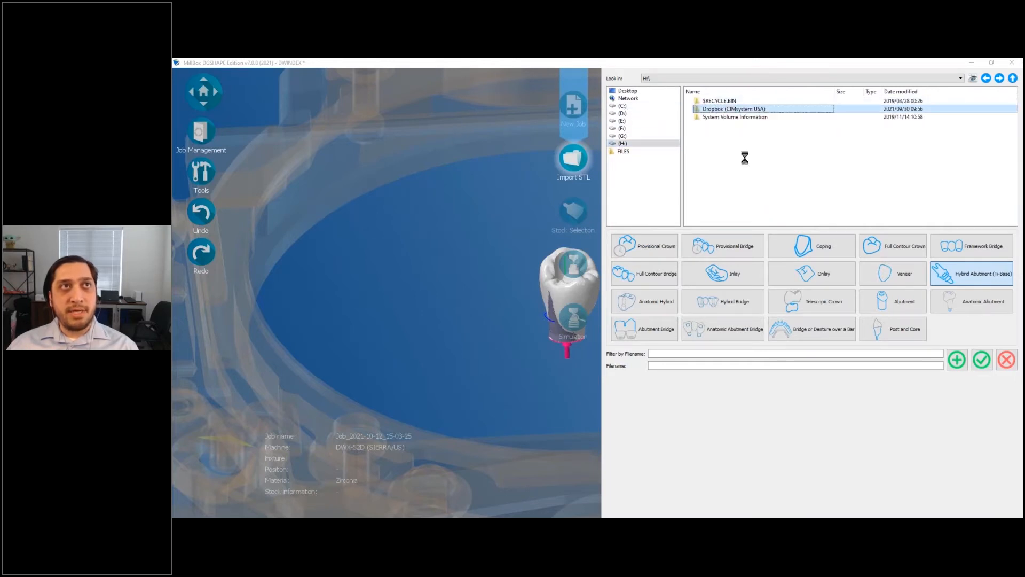
key("Return")
key("Down")
key("Down")
key("Down")
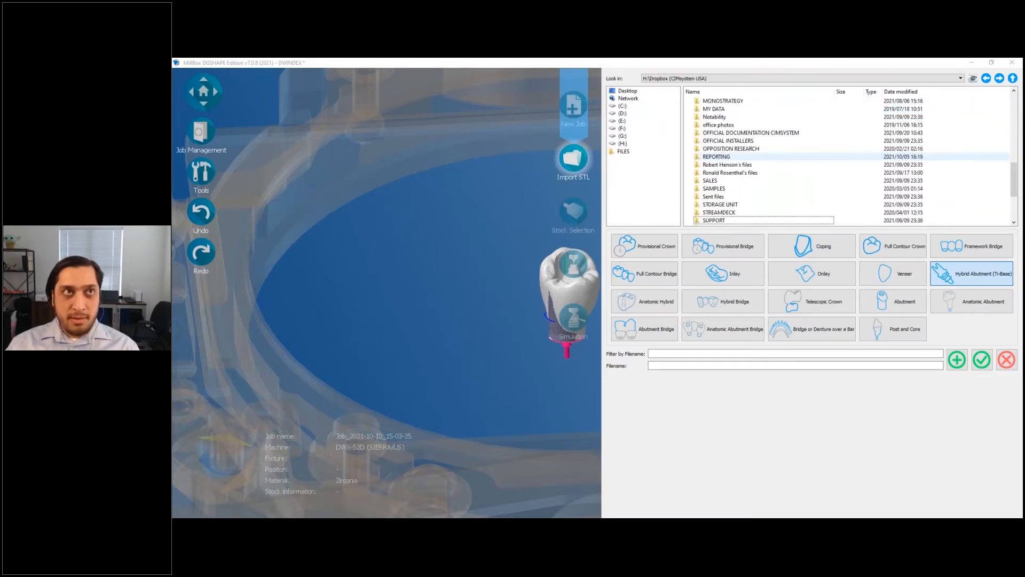
key("Return")
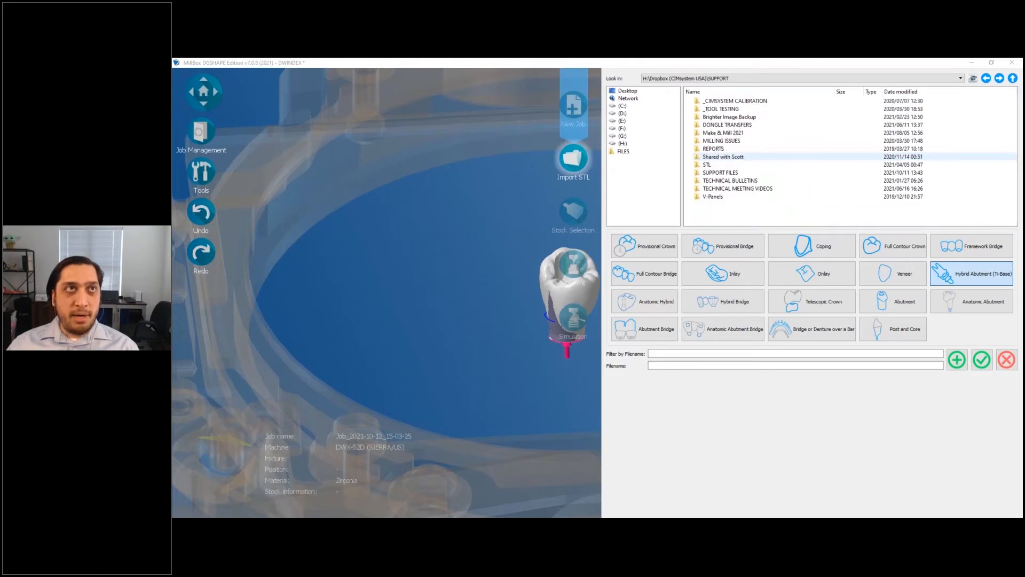
- Open the STL\ABUTMENTS\HYBRID subfolder
double_click(715, 165)
left_click(725, 140)
double_click(725, 140)
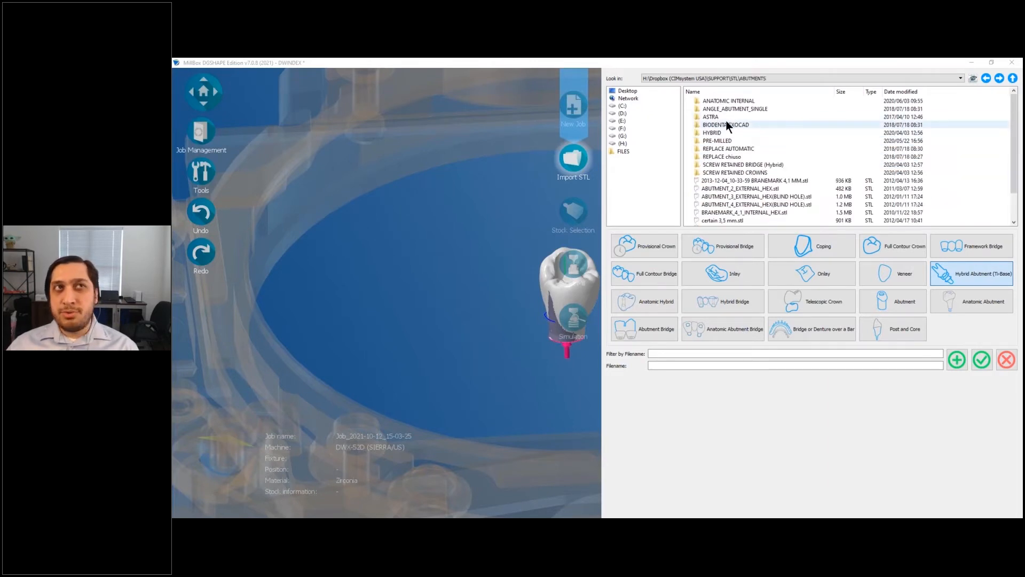
double_click(723, 131)
- Preview several hybrid abutment files and import HYBRID_ABUTMENT_11.stl as a Hybrid Abutment (Ti-Base)
left_click(739, 116)
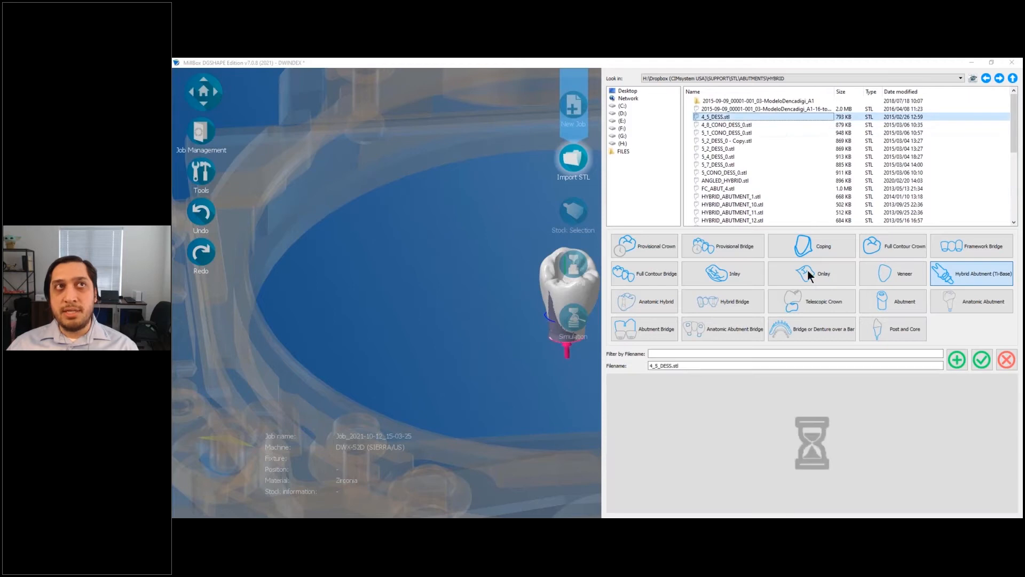
left_click(748, 180)
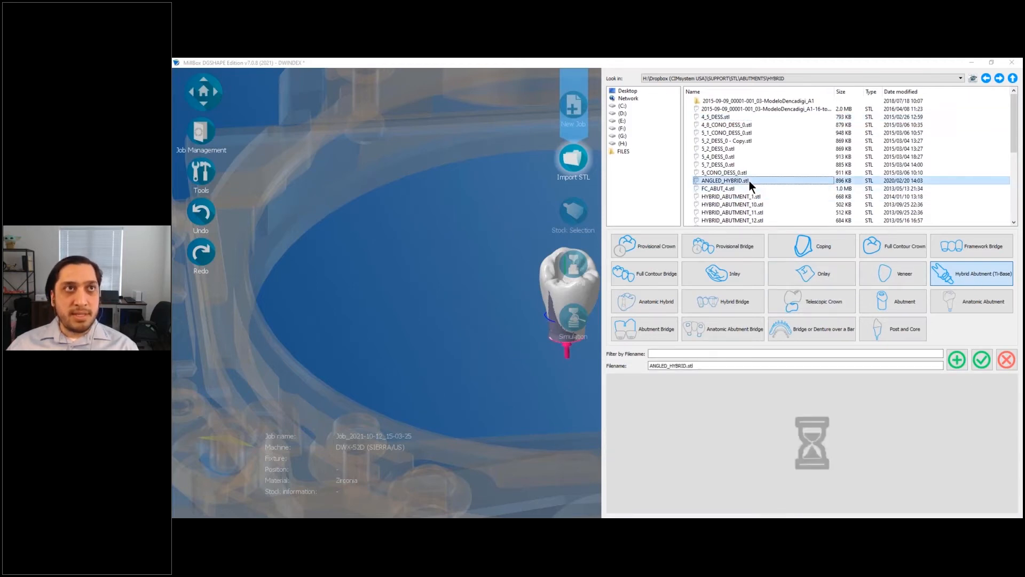
left_click(742, 190)
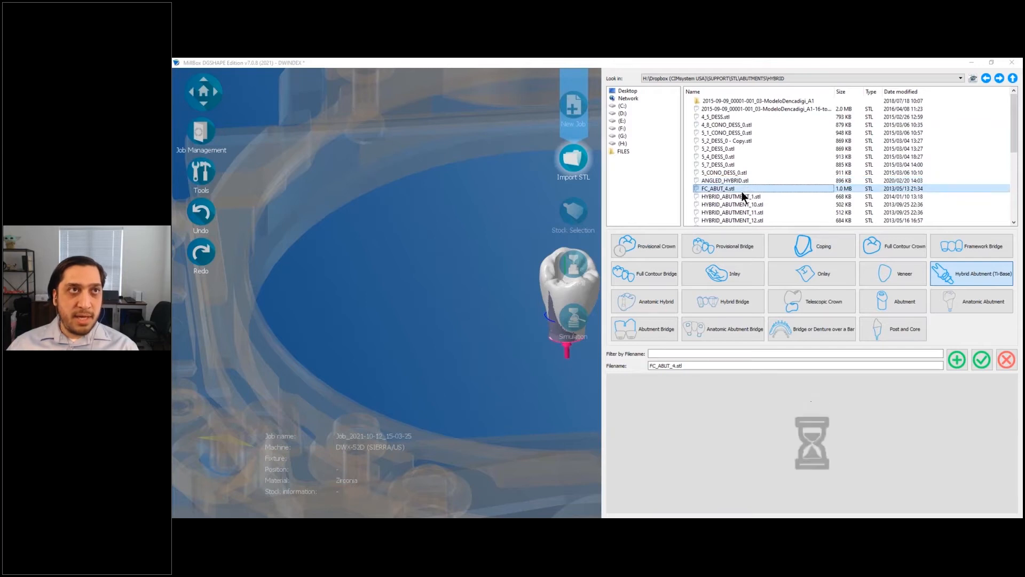
left_click(738, 198)
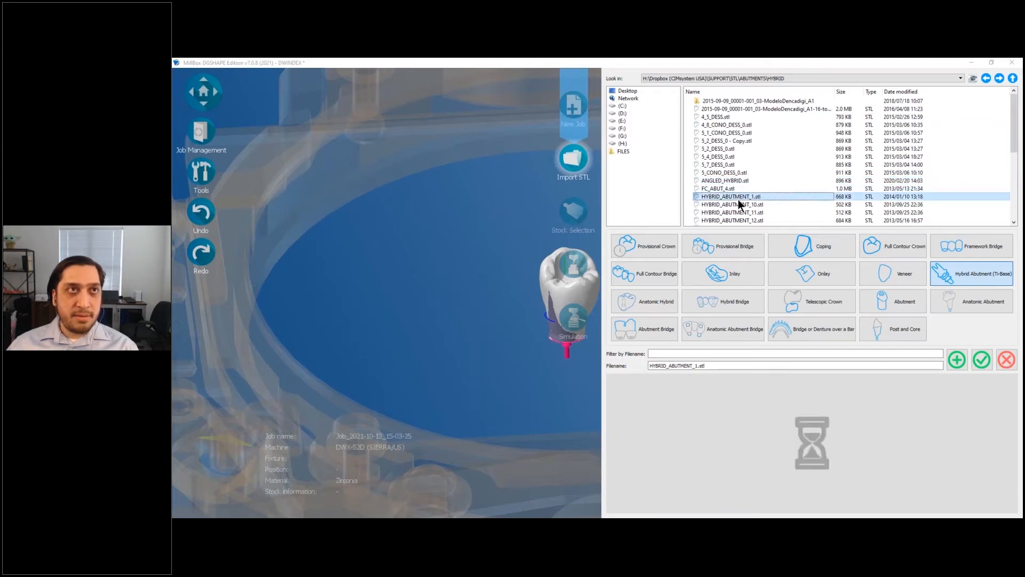
left_click(742, 212)
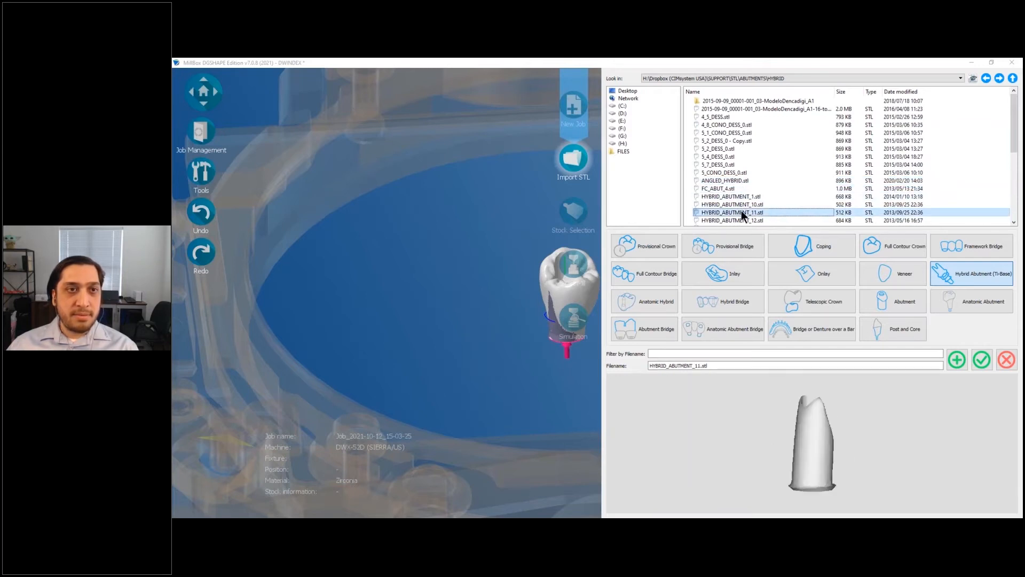
left_click(957, 360)
left_click(981, 360)
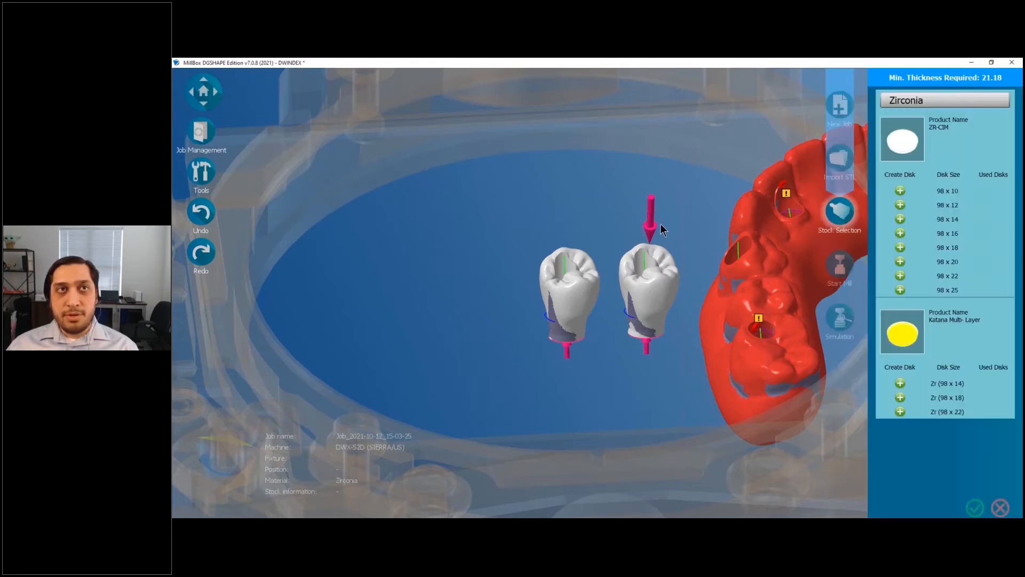
- Leave the stock selection and move the hybrid abutment across the disk to the far side of the two crowns
left_click(1000, 507)
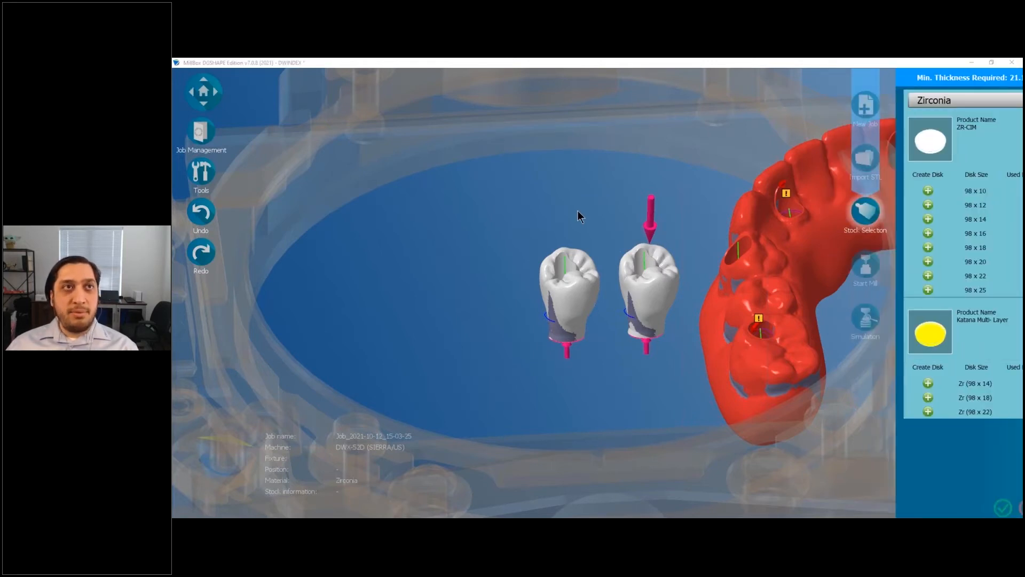
left_click_drag(889, 240, 504, 246)
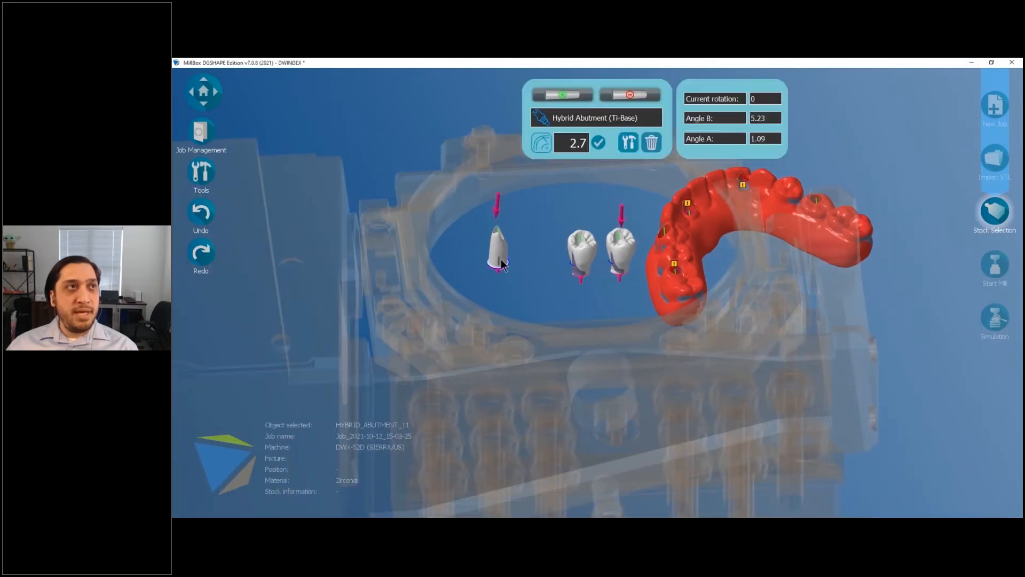
left_click(546, 292)
- Examine the screw channels and direction arrows of the hybrid abutment and both crowns from above and from the side
scroll(517, 249, "up", 5)
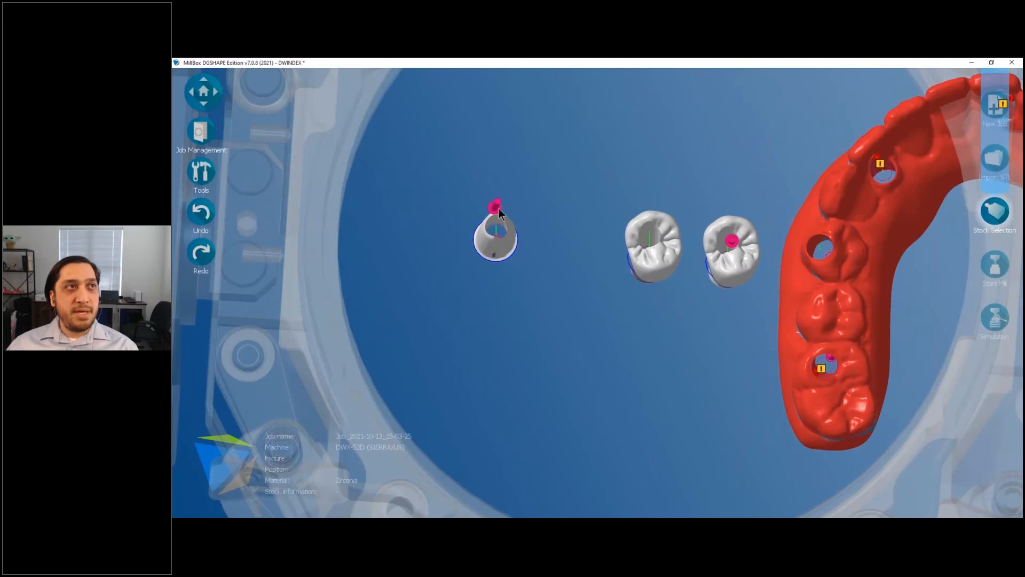
right_click_drag(498, 209, 614, 190)
scroll(650, 267, "up", 6)
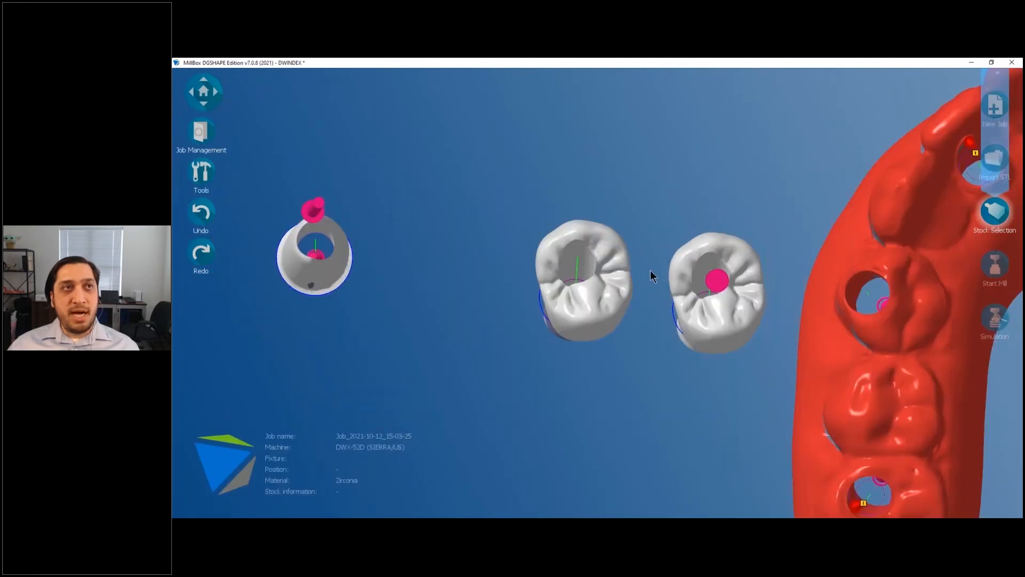
right_click_drag(713, 282, 761, 223)
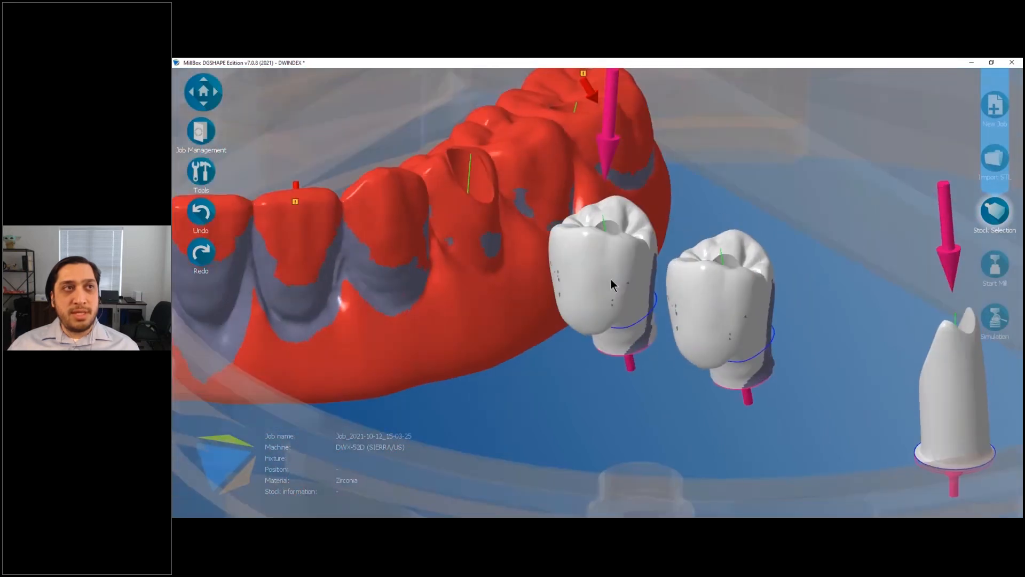
- Preview support pin placement on the screw-retained crown nearest the bridge without adding a pin
left_click(612, 283)
left_click(562, 94)
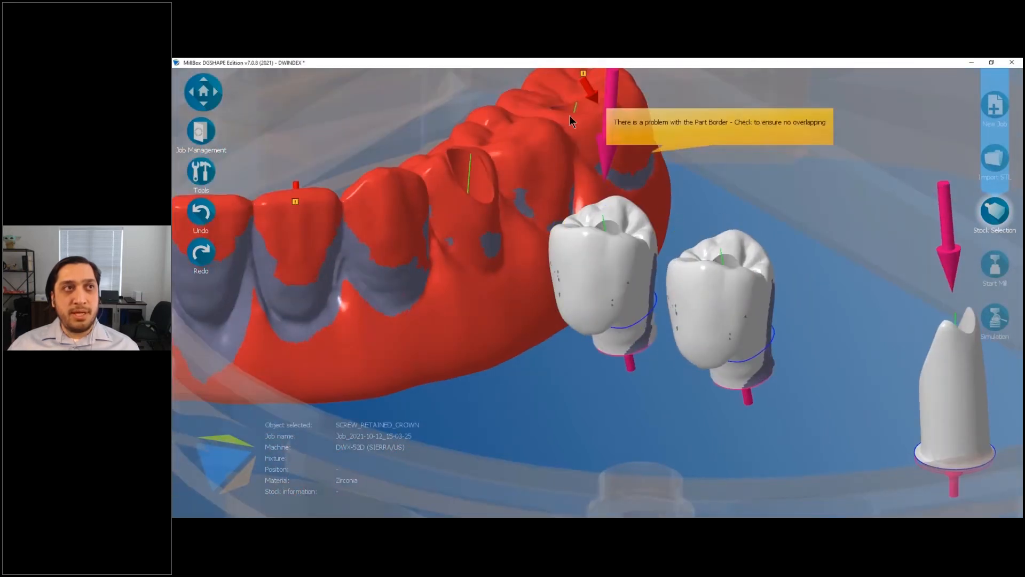
right_click_drag(657, 308, 665, 307)
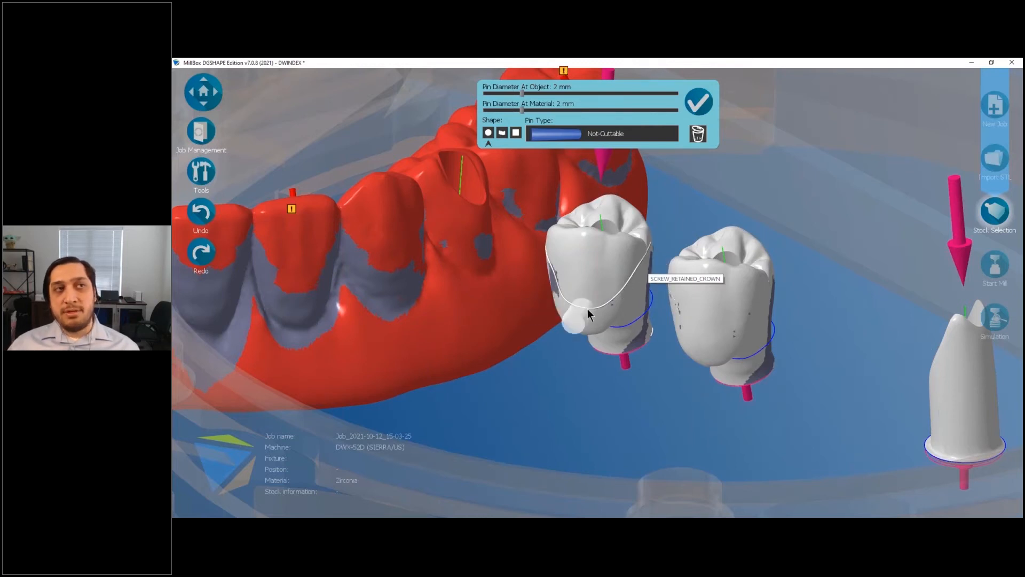
left_click(702, 101)
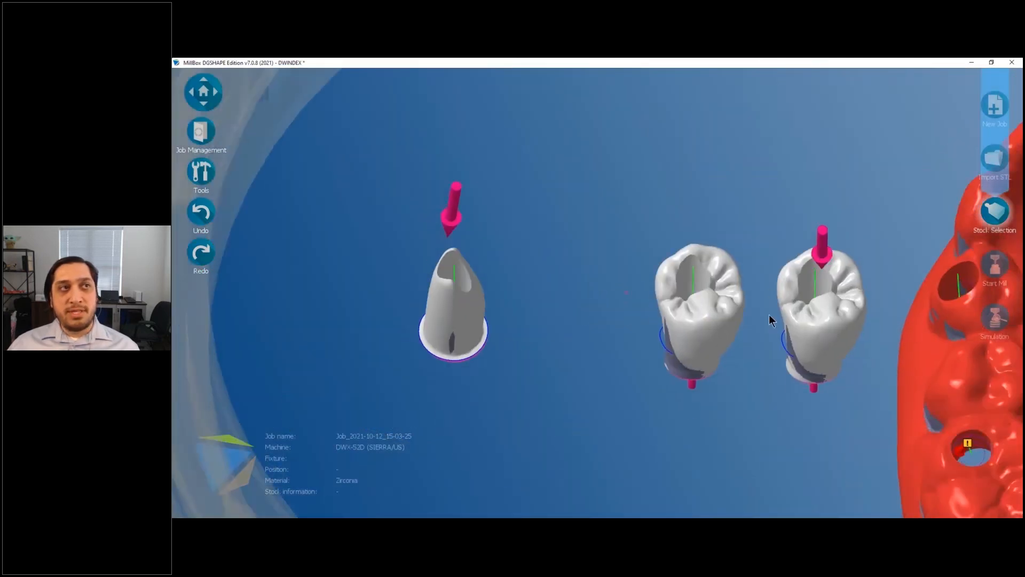
- Compare the screw channel of the Anatomic Hybrid crown with the neighbouring Hybrid Abutment (Ti-Base) crown from above and close up
left_click(682, 295)
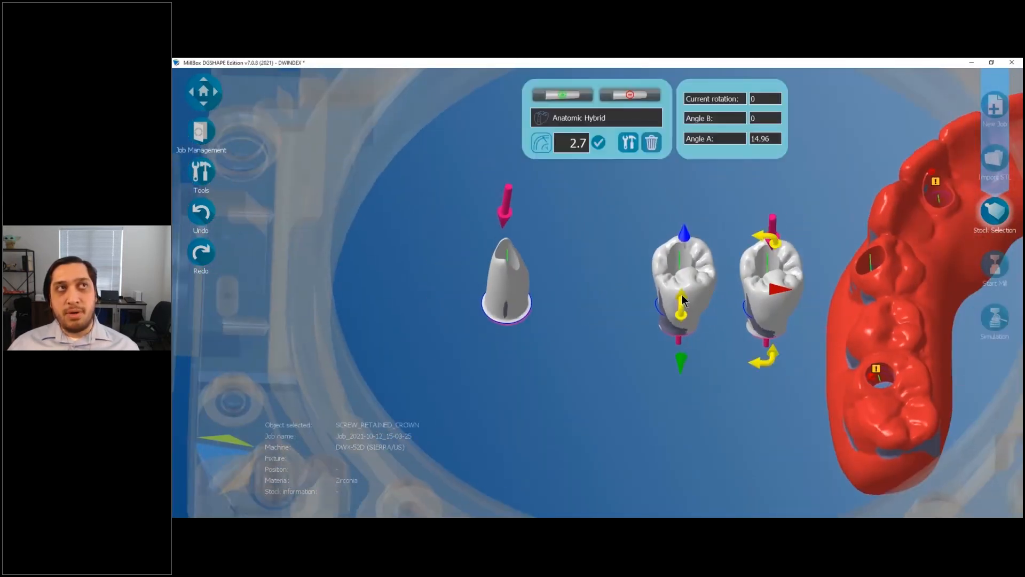
middle_click_drag(719, 231, 716, 239)
scroll(684, 284, "down", 5)
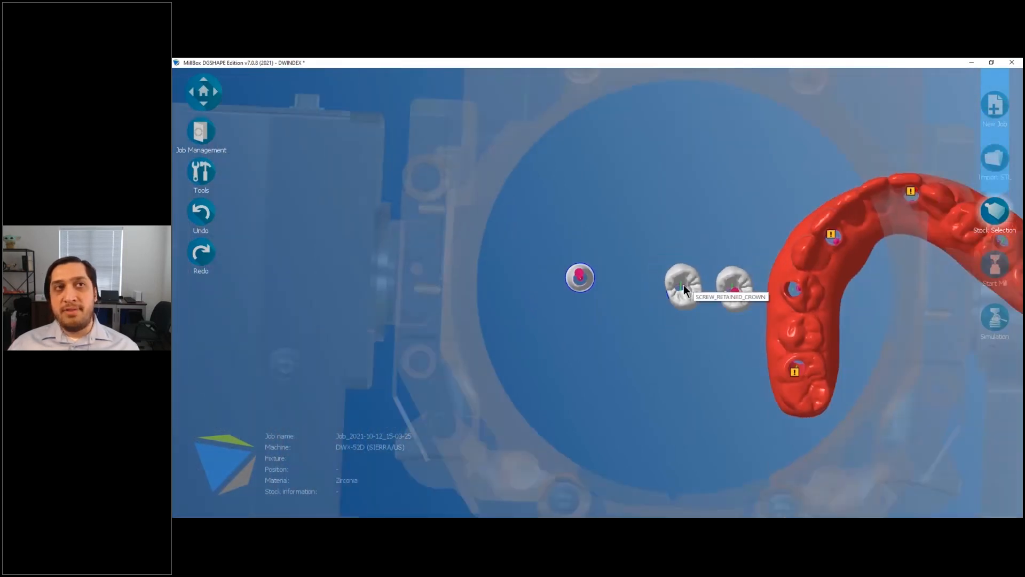
scroll(691, 299, "up", 2)
scroll(655, 280, "up", 8)
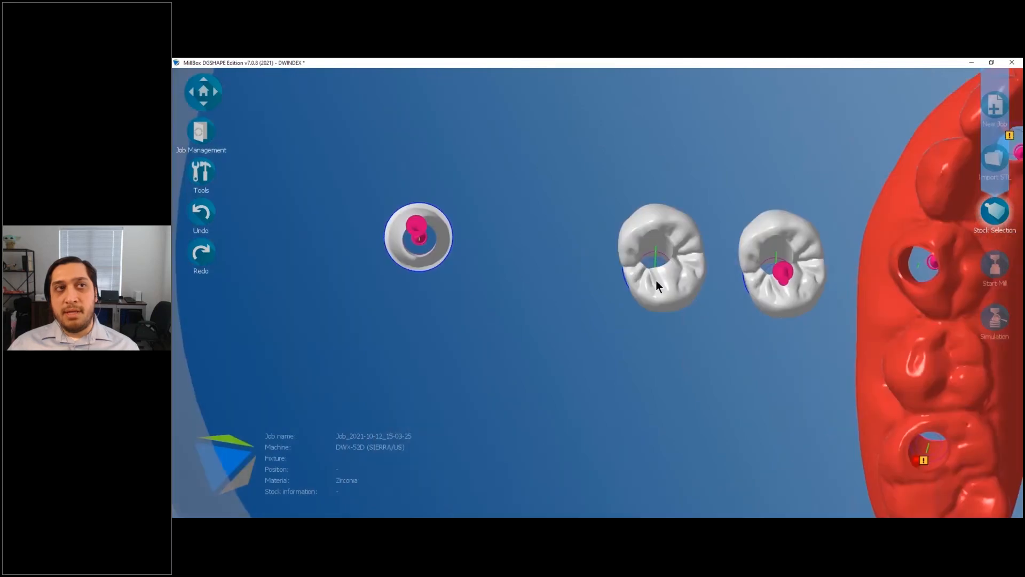
middle_click_drag(656, 281, 585, 236)
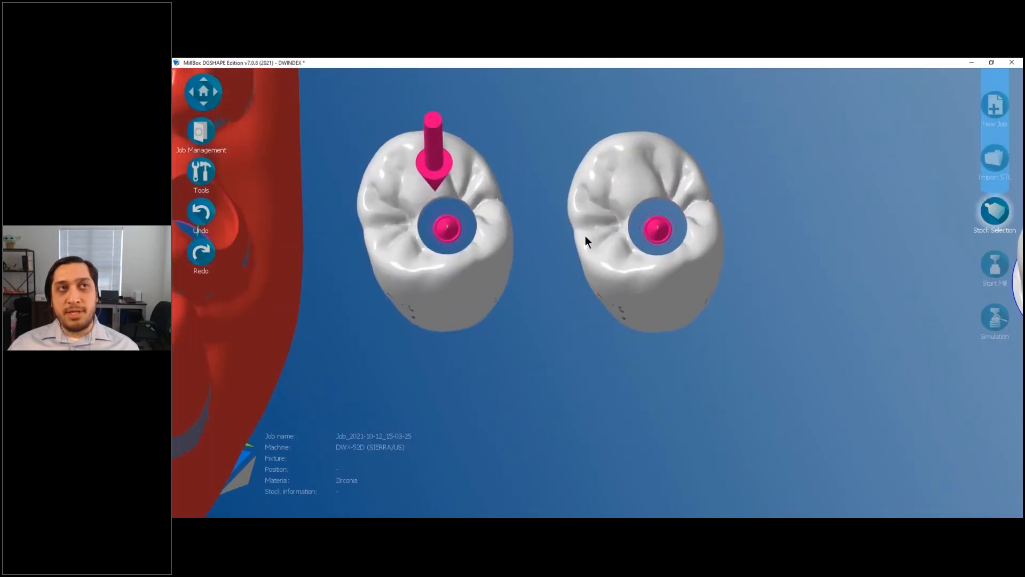
scroll(590, 224, "down", 5)
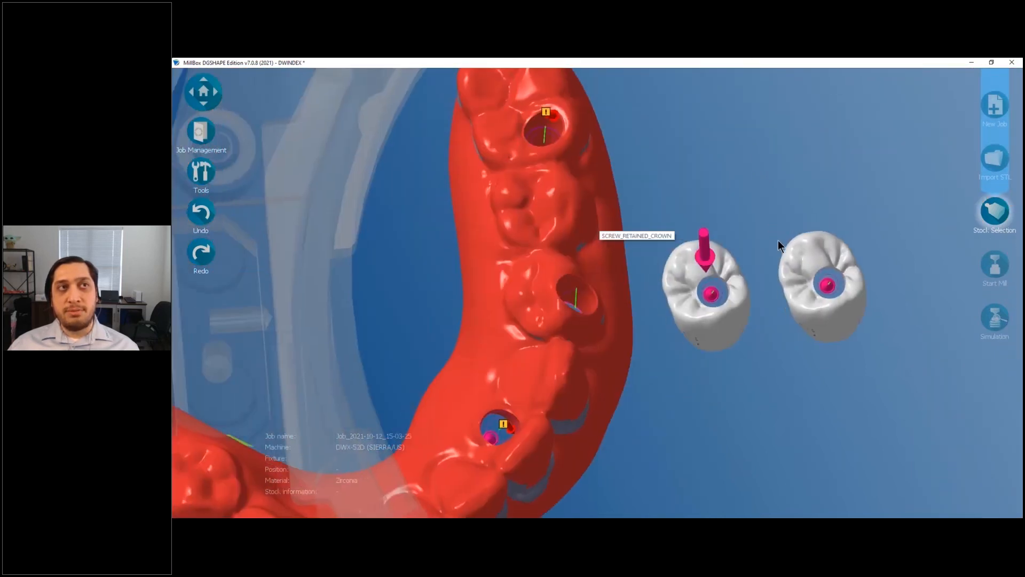
- Delete the crown set as Hybrid Abutment (Ti-Base) and the separate hybrid abutment, keeping the Anatomic Hybrid crown
left_click(729, 261)
left_click(652, 142)
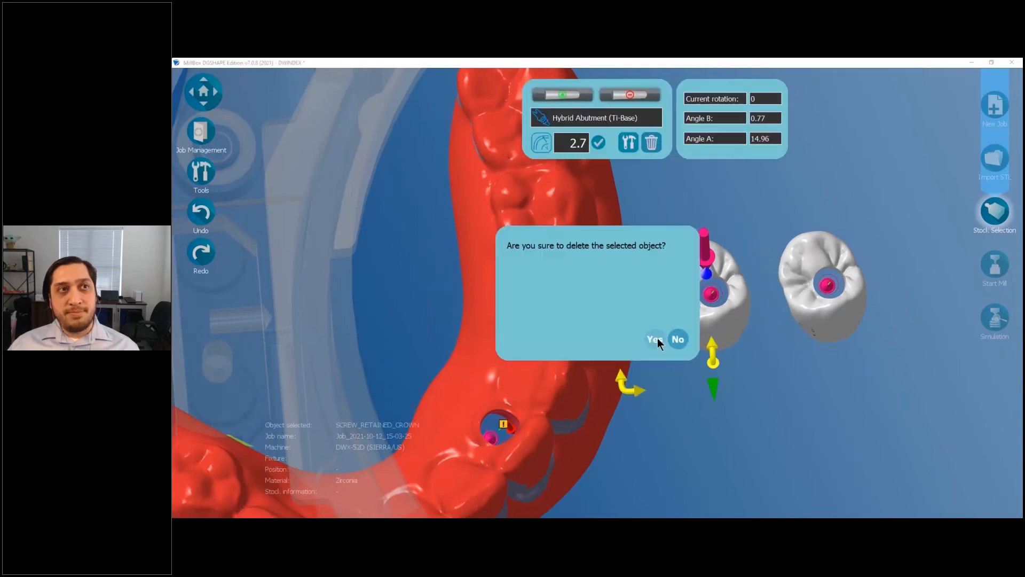
left_click(658, 338)
scroll(649, 219, "down", 8)
middle_click_drag(649, 219, 751, 321)
scroll(633, 197, "up", 2)
left_click(729, 312)
key("Delete")
key("Return")
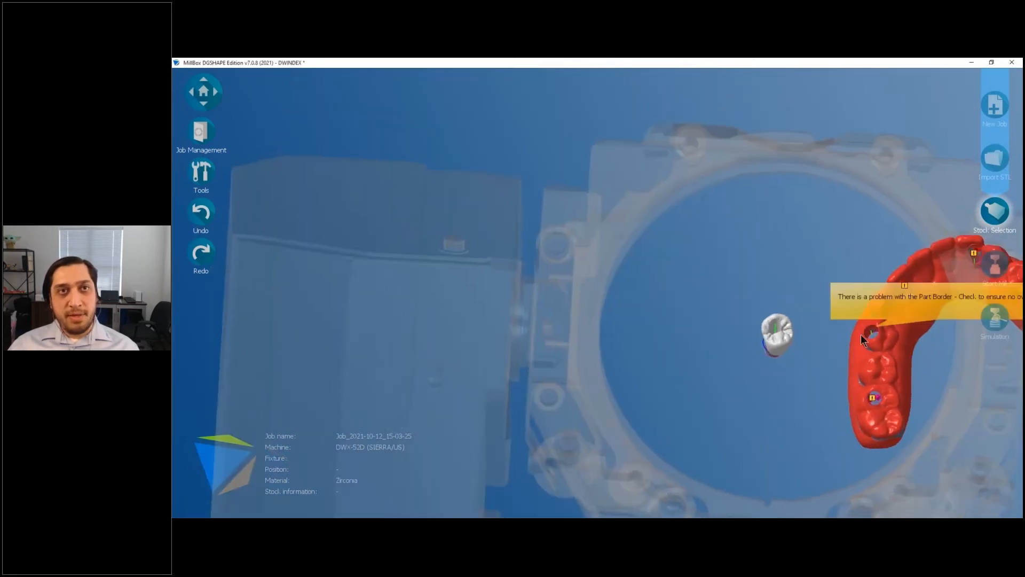
- Move the bad screw-retained bridge to the centre of the disk so its arch surrounds the remaining crown
left_click_drag(893, 332, 704, 294)
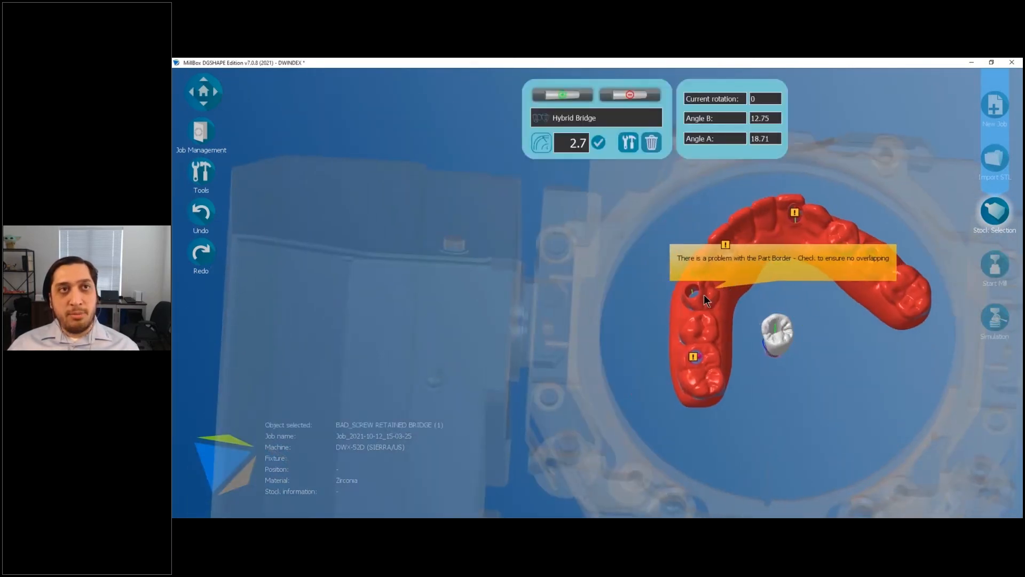
left_click(825, 454)
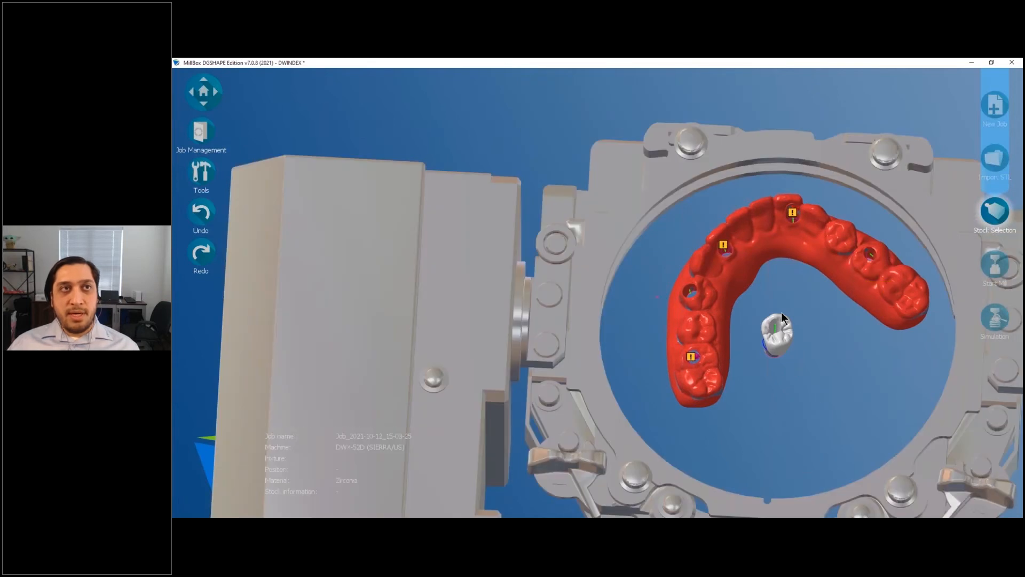
middle_click_drag(781, 312, 780, 331)
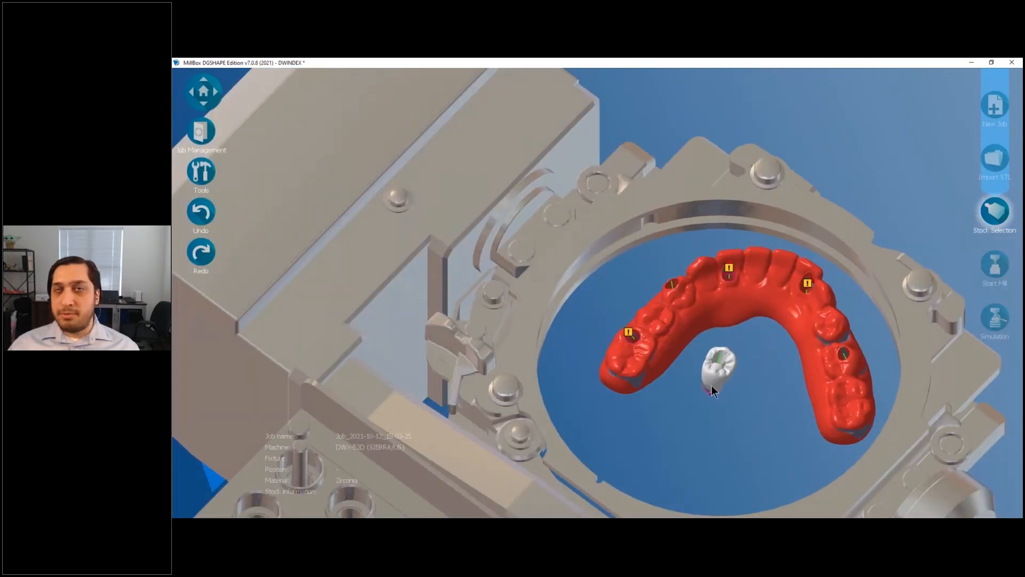
middle_click_drag(736, 379, 828, 230)
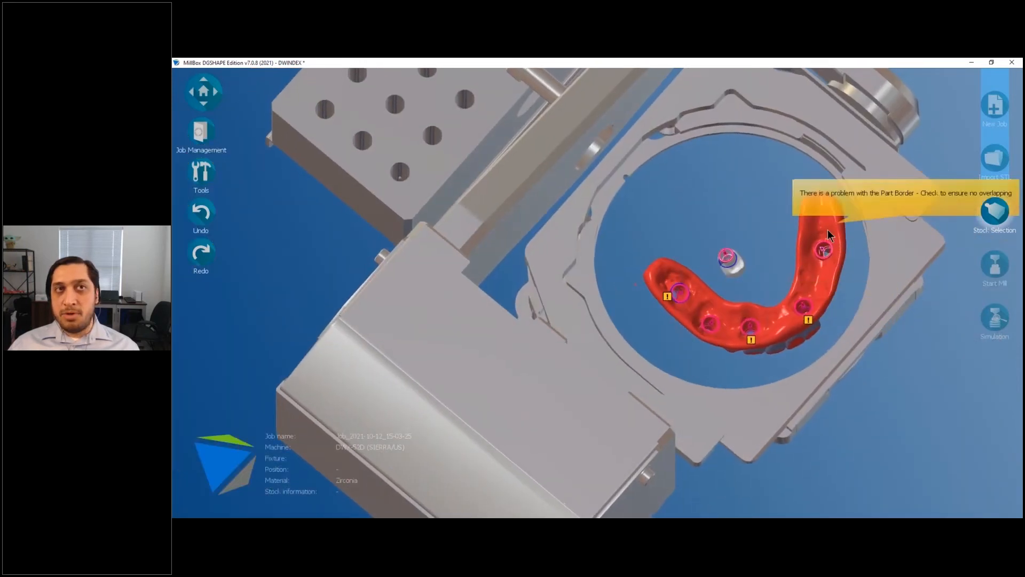
double_click(828, 259)
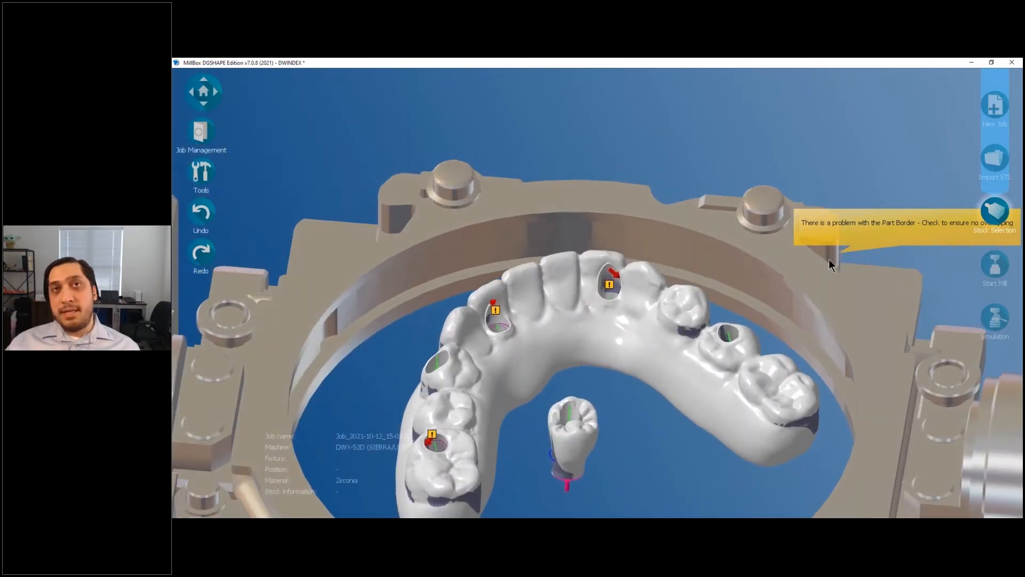
- Start an STL import and compare the Abutment Bridge and Anatomic Hybrid restoration types
left_click(993, 159)
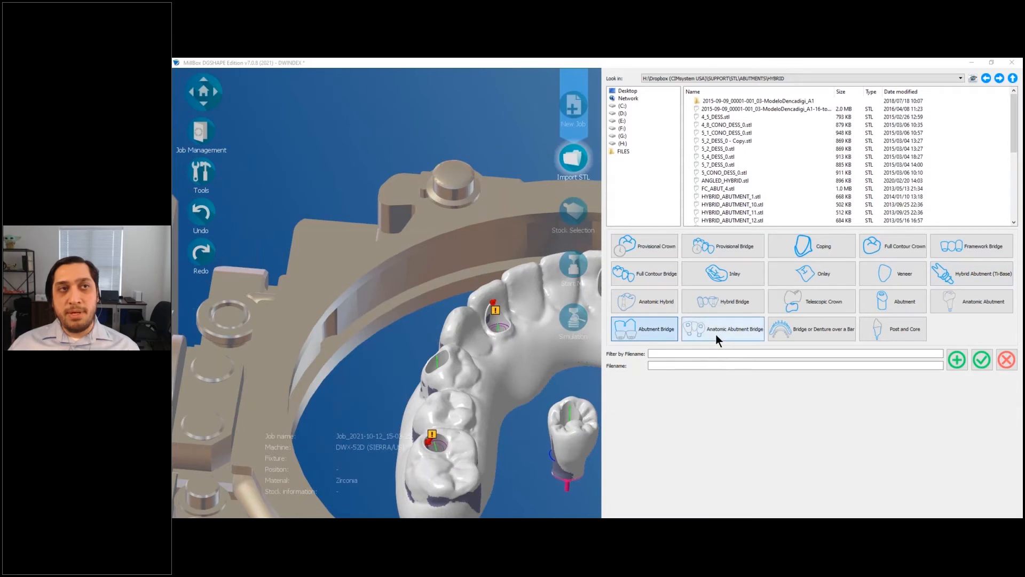
left_click(658, 328)
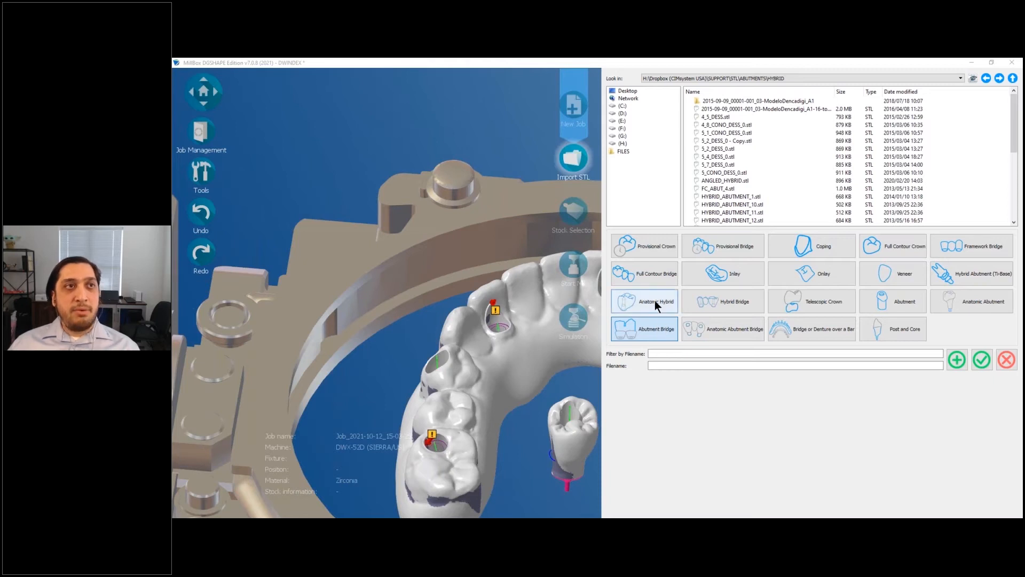
left_click(655, 300)
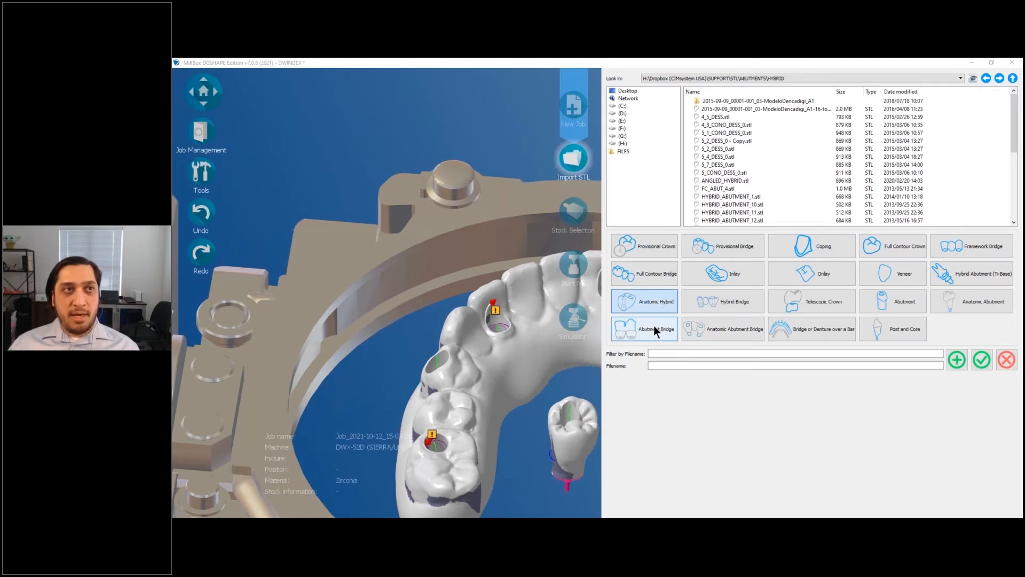
left_click(668, 329)
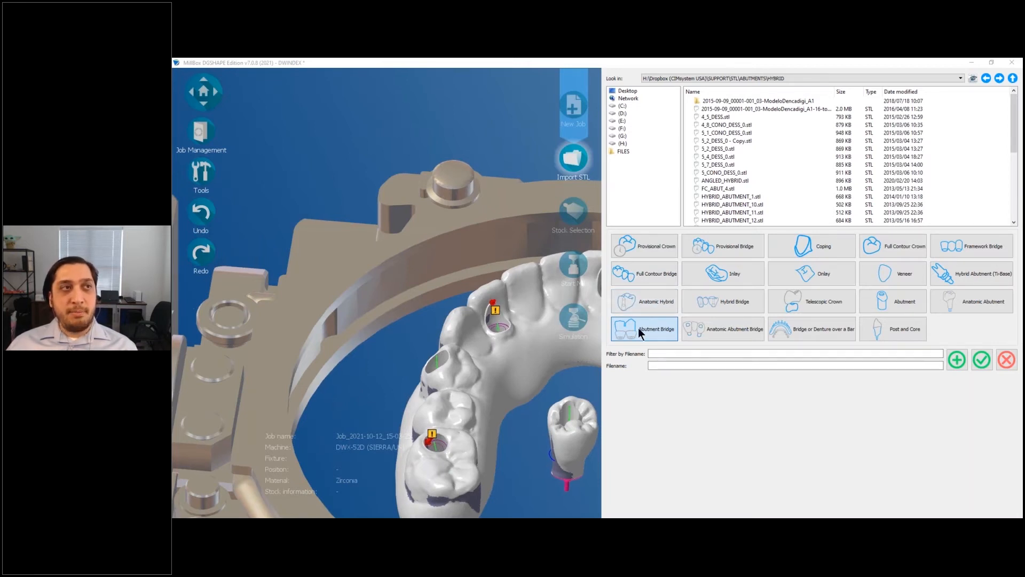
middle_click_drag(558, 331, 497, 334)
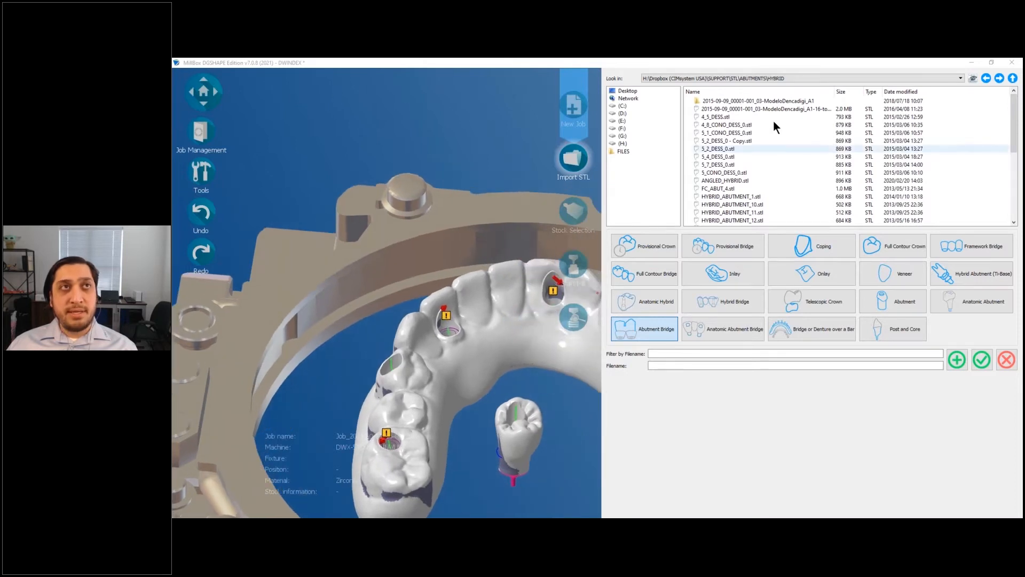
left_click(1013, 78)
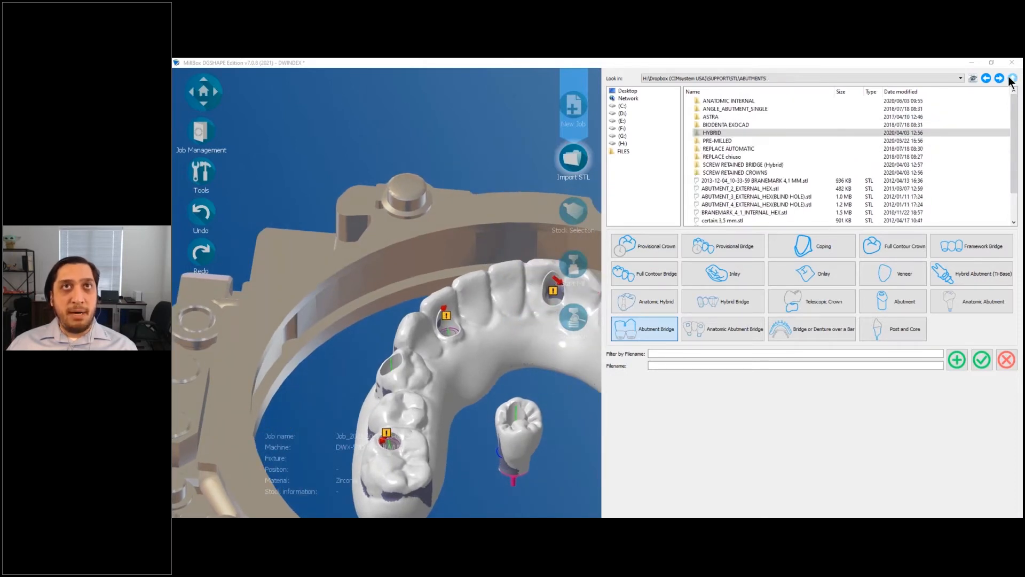
double_click(734, 108)
left_click(739, 102)
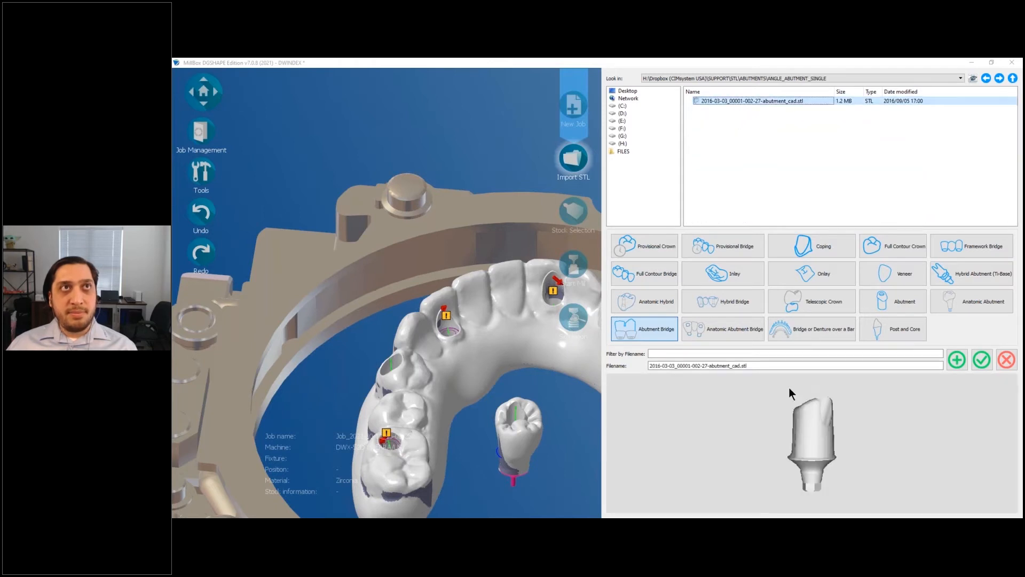
double_click(828, 449)
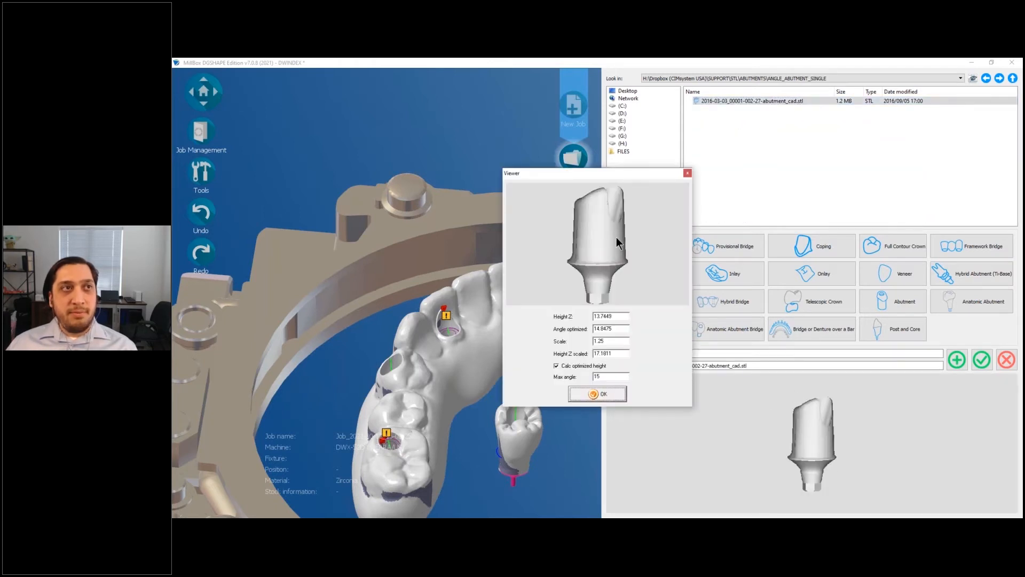
left_click_drag(616, 237, 614, 262)
left_click_drag(617, 258, 616, 275)
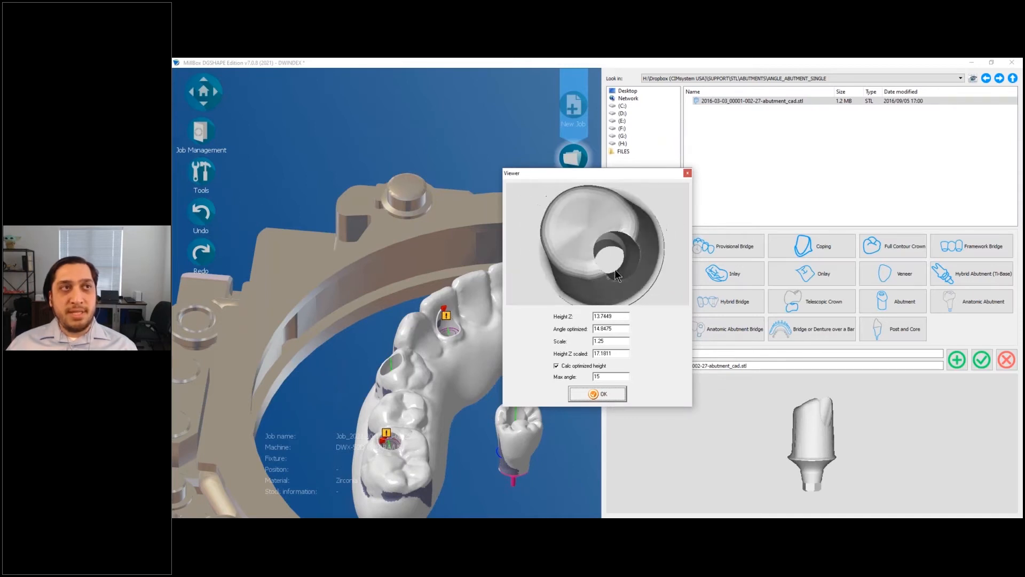
left_click(688, 173)
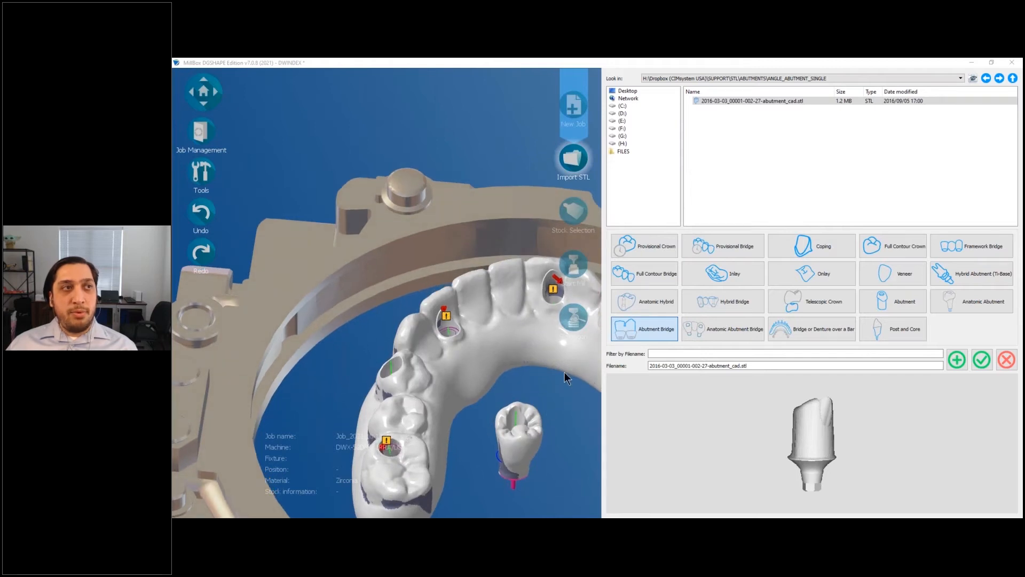
left_click(1007, 360)
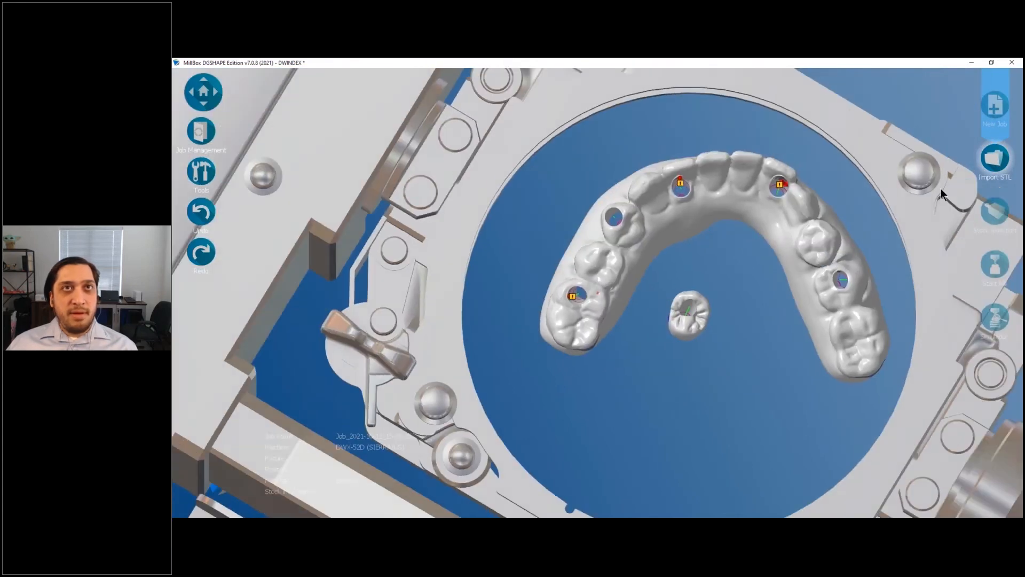
- Import POST_CORE.stl from the FILES folder as a Post and Core restoration
left_click(993, 159)
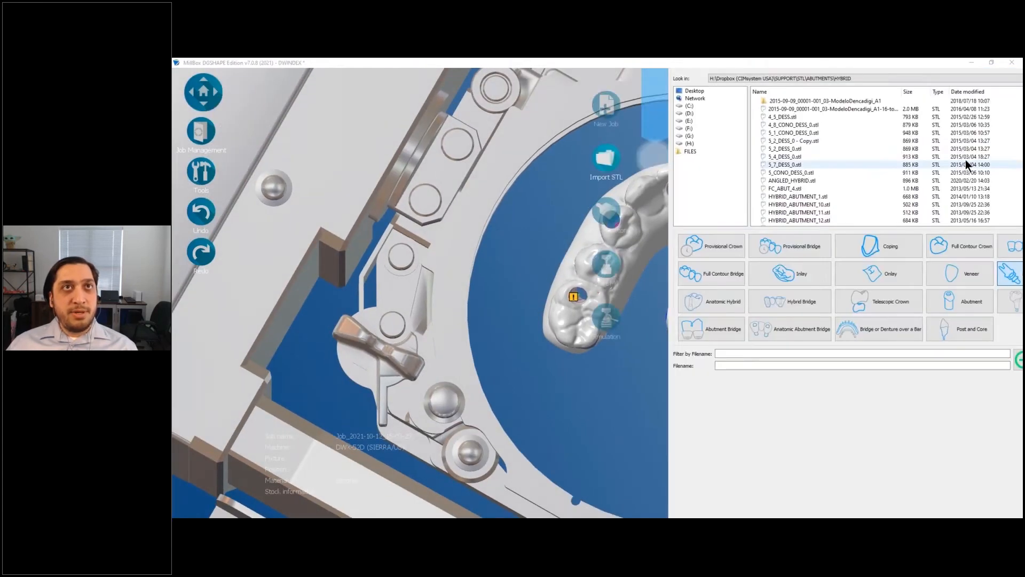
left_click(633, 150)
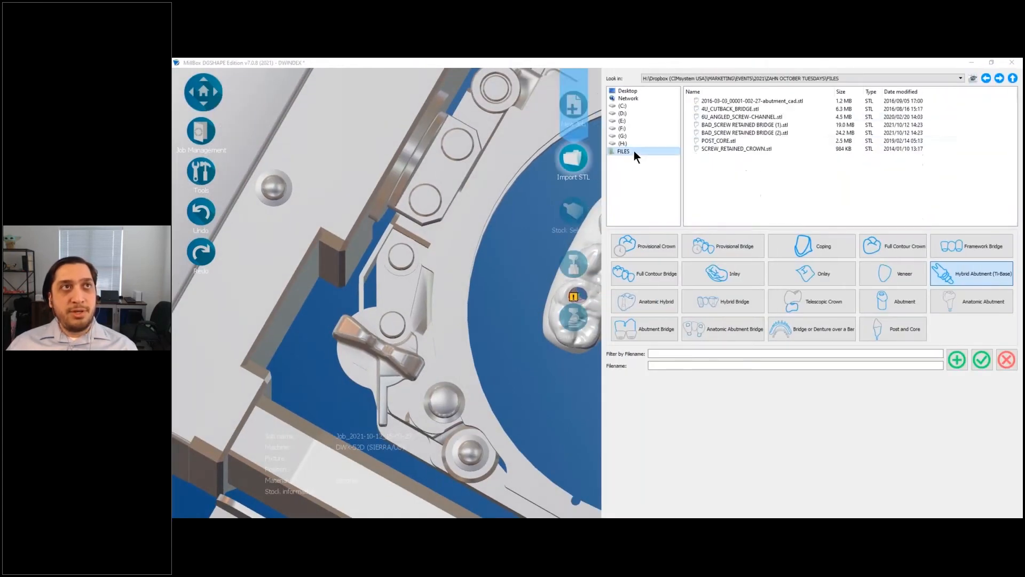
left_click(743, 140)
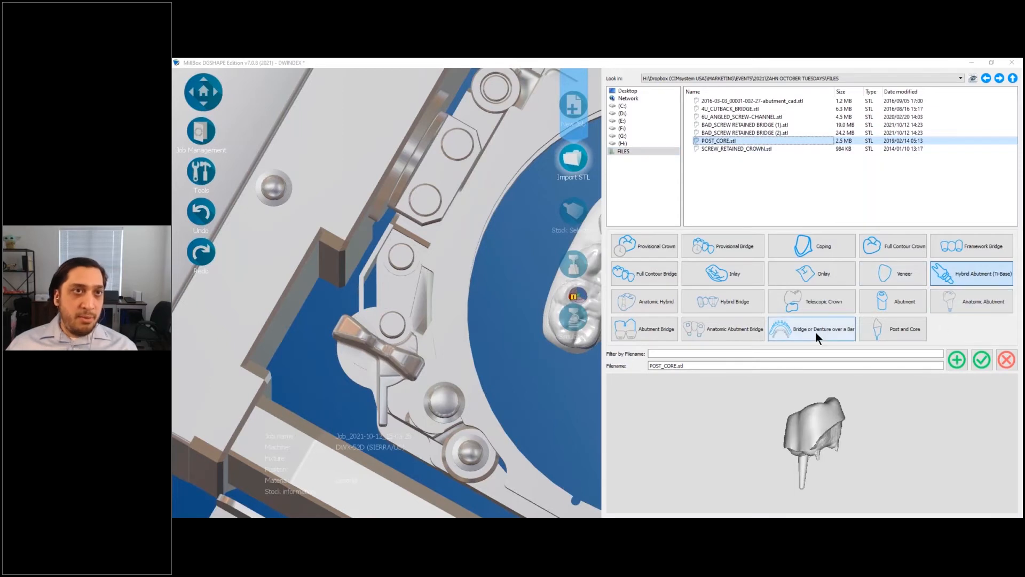
left_click(904, 329)
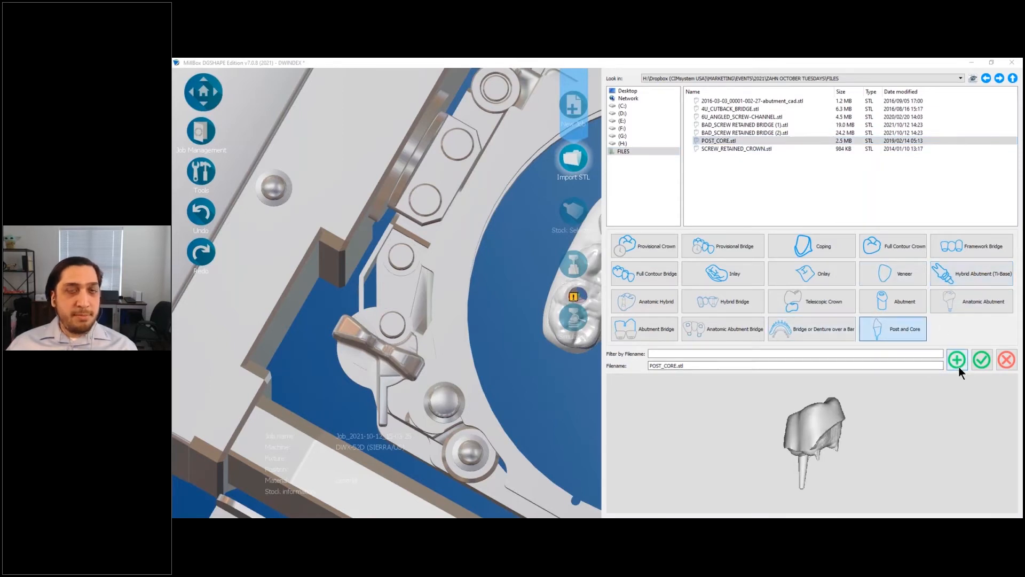
left_click(982, 361)
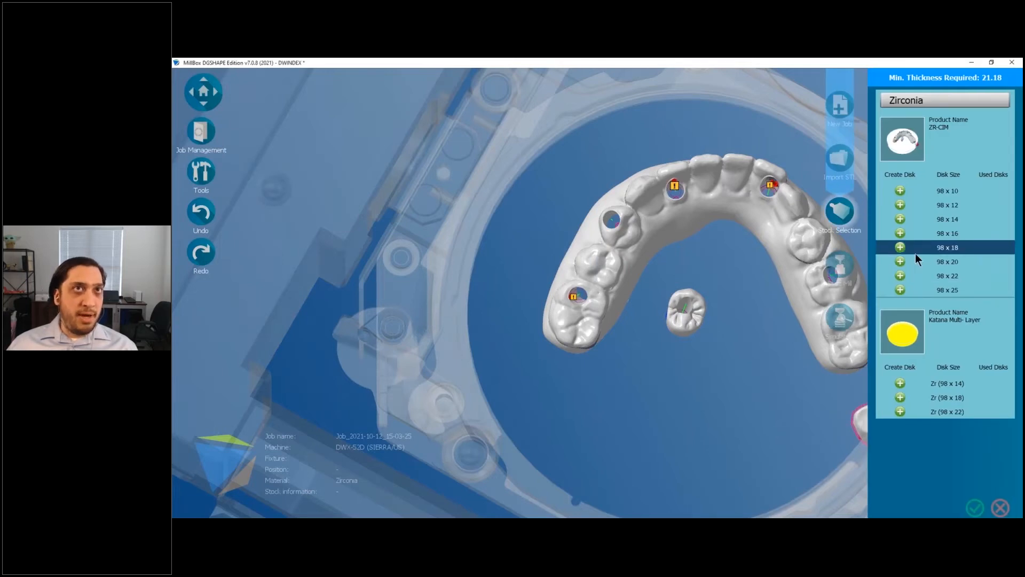
- Create a 98 x 22 ZR-CIM zirconia disk for the job and leave the milling options without sending it
left_click(825, 212)
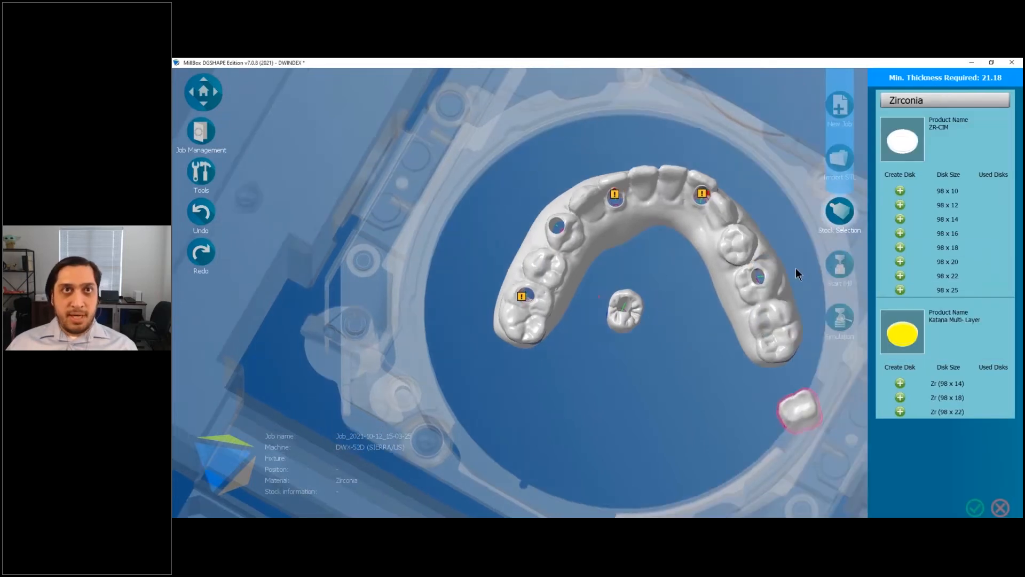
left_click(893, 277)
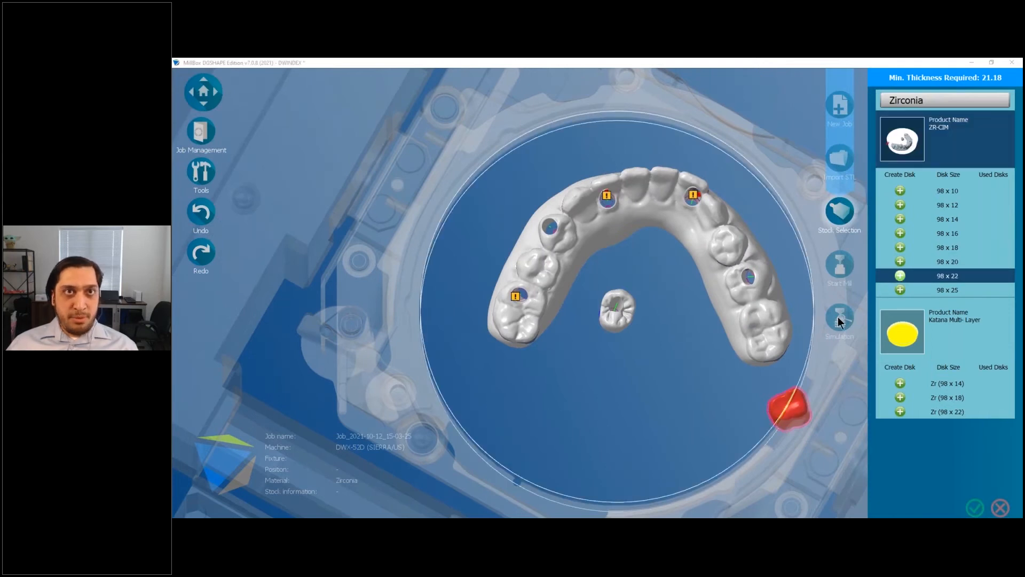
left_click(769, 347)
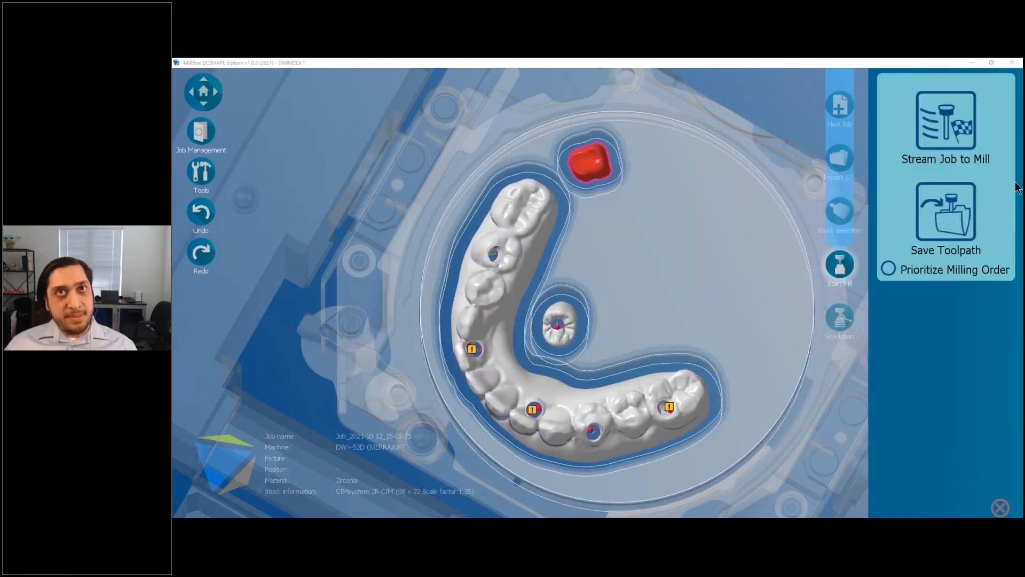
left_click(1000, 508)
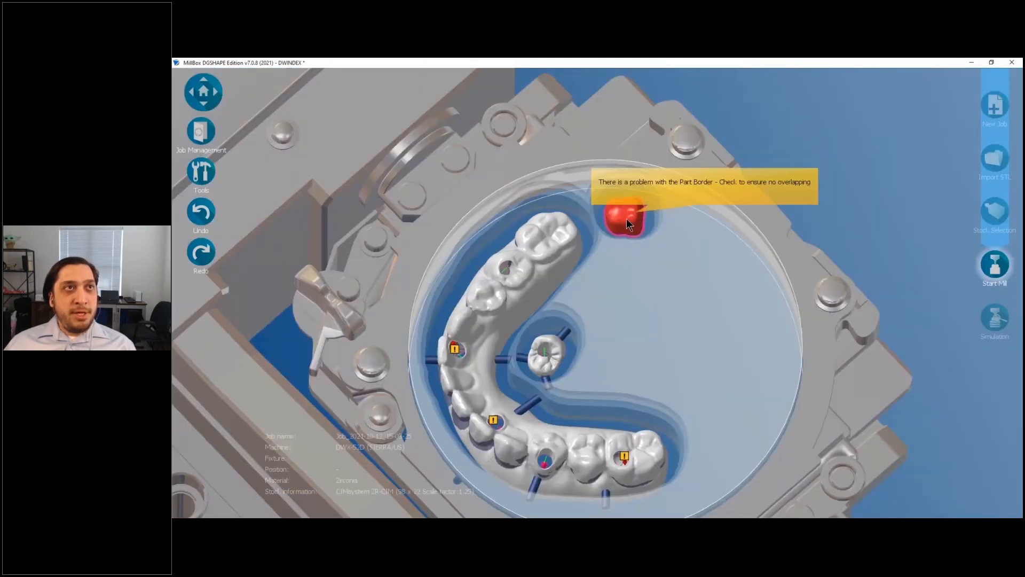
- Move the post and core into the open area of the disk, clear of the screw-retained bridge
middle_click_drag(646, 254, 644, 260)
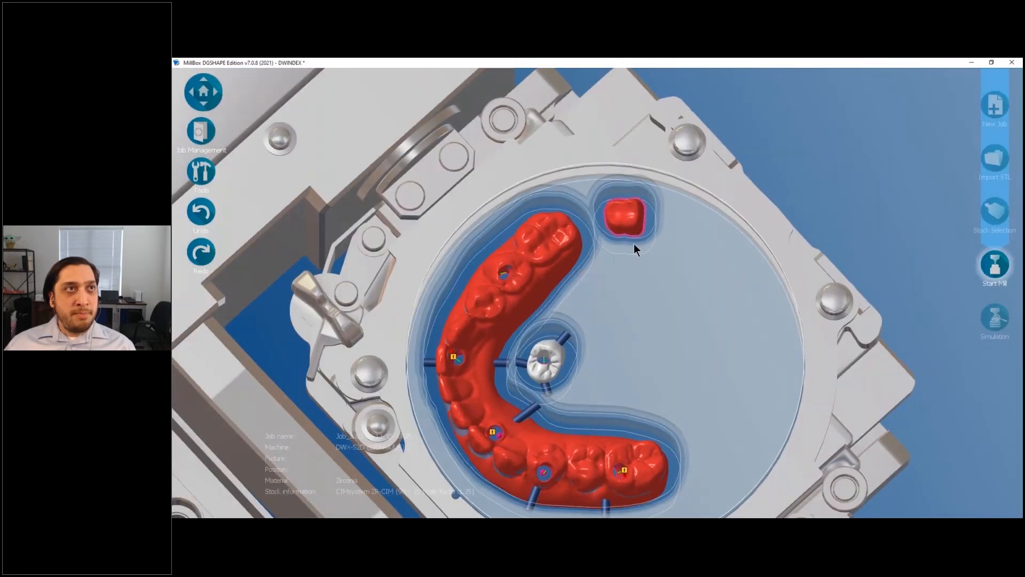
left_click_drag(627, 219, 671, 289)
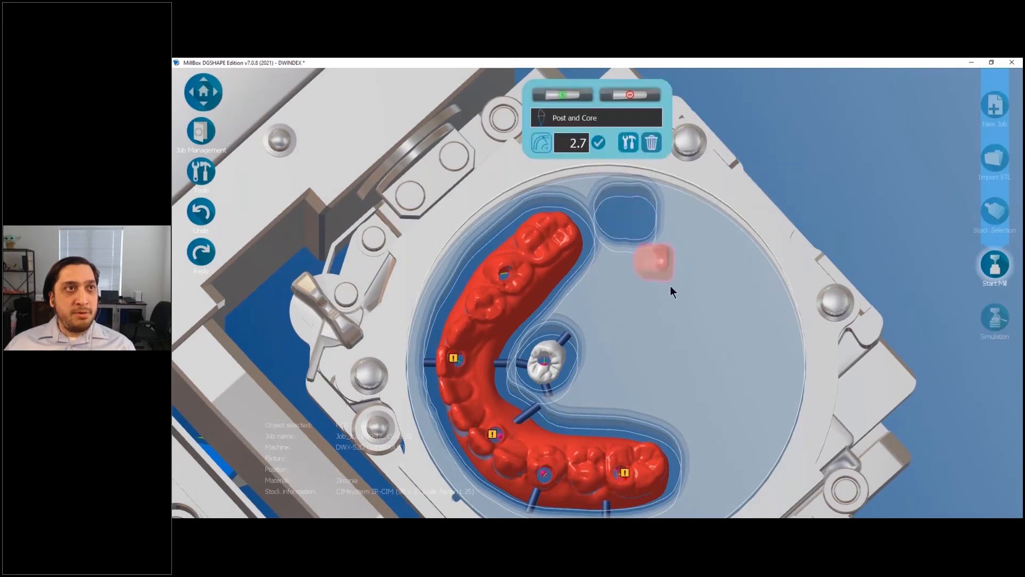
left_click(741, 415)
middle_click_drag(741, 416, 715, 362)
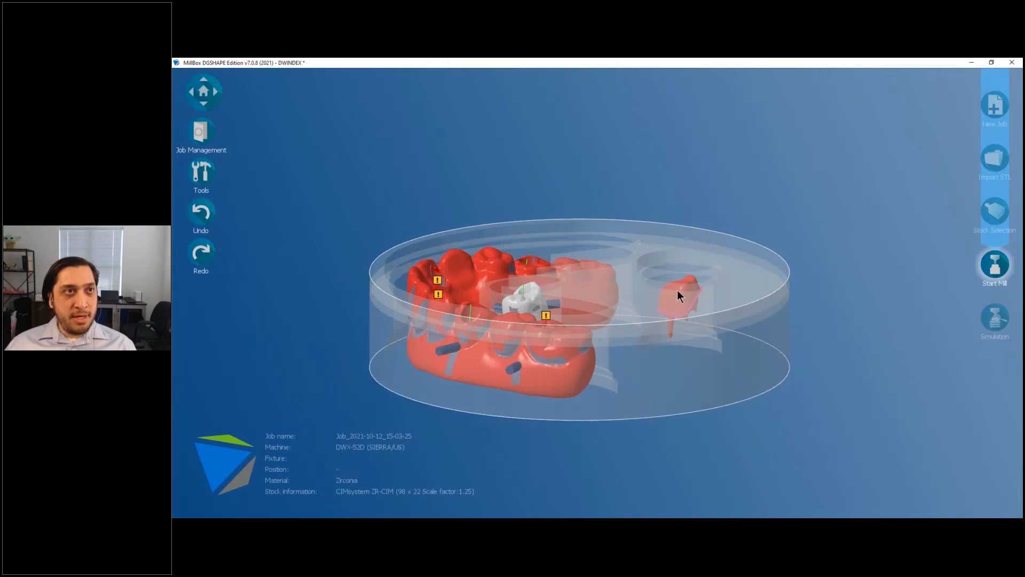
middle_click_drag(677, 290, 690, 313)
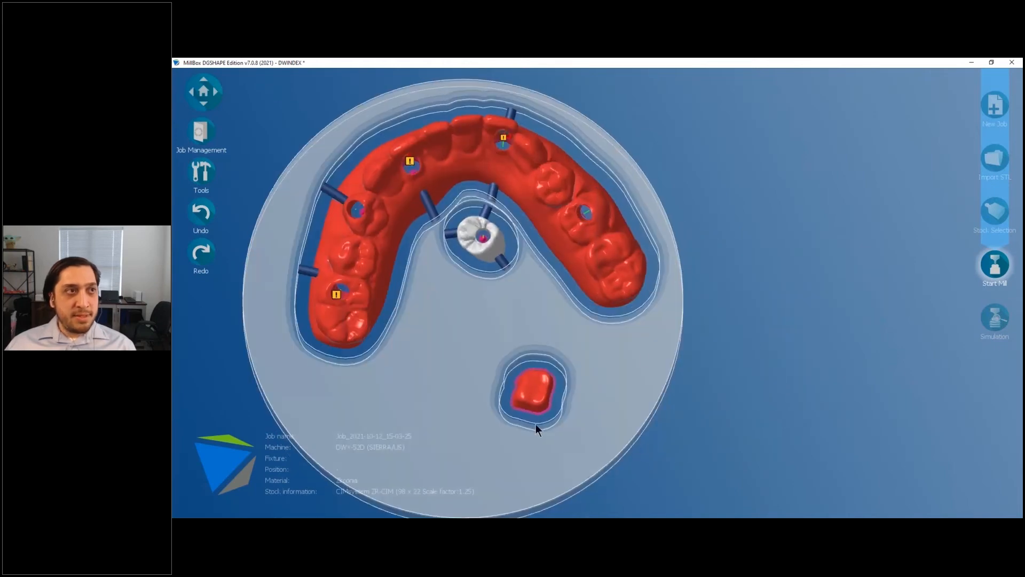
- Examine the post and the intaglio surface on the underside of the post and core
left_click(534, 392)
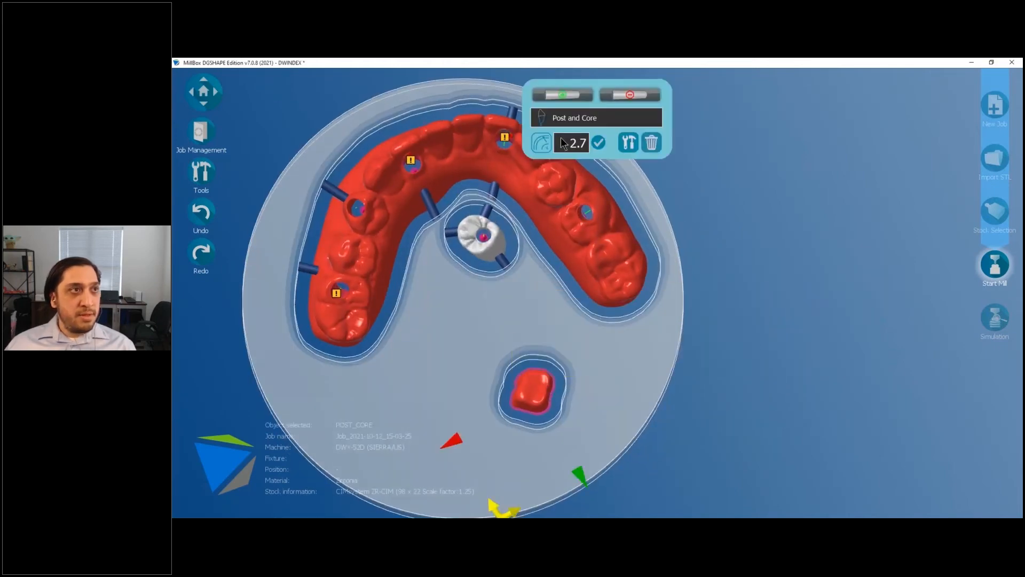
left_click(604, 426)
middle_click_drag(603, 425, 723, 312)
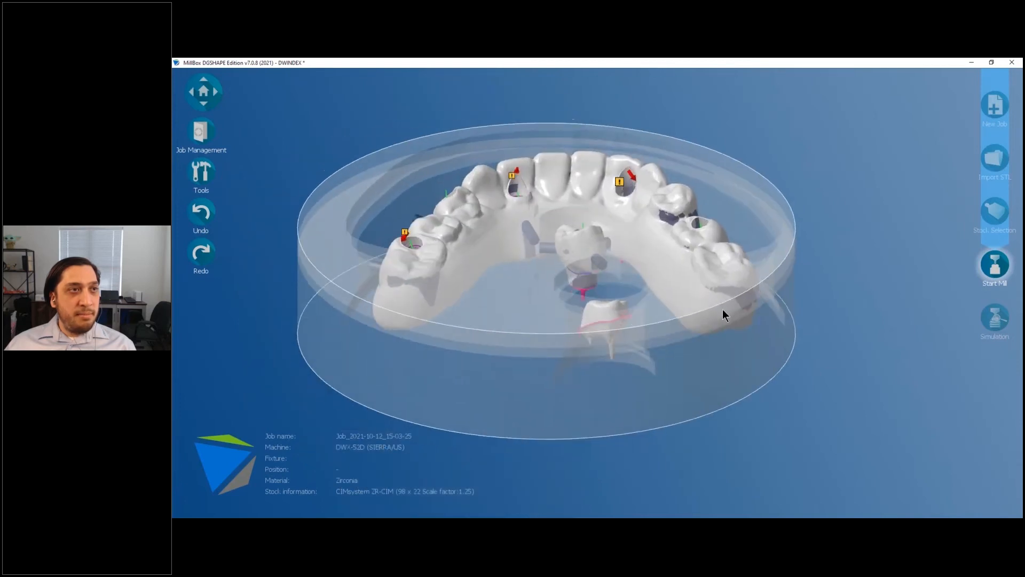
scroll(723, 313, "up", 8)
scroll(723, 311, "up", 8)
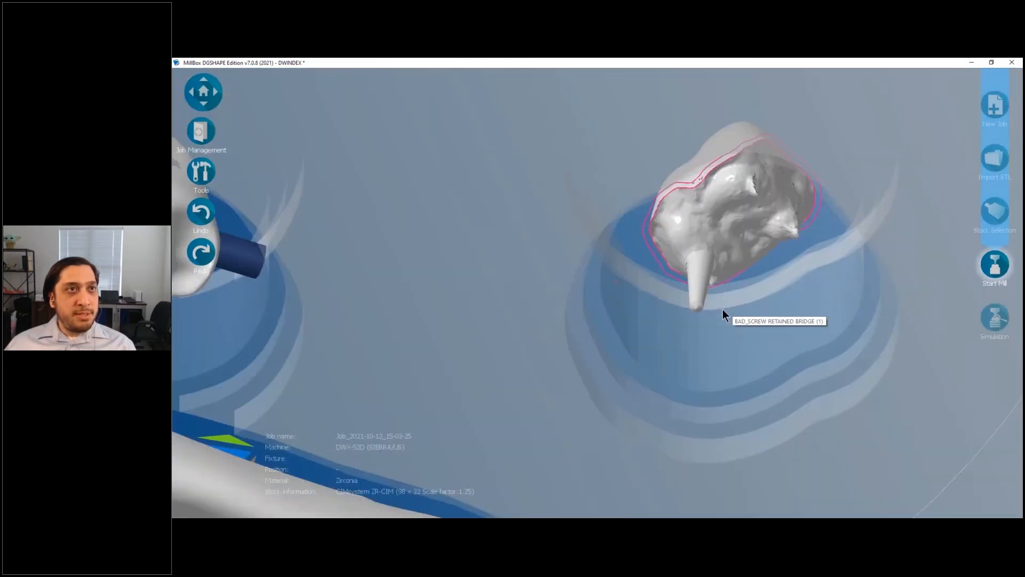
middle_click_drag(723, 309, 644, 220)
scroll(711, 322, "up", 5)
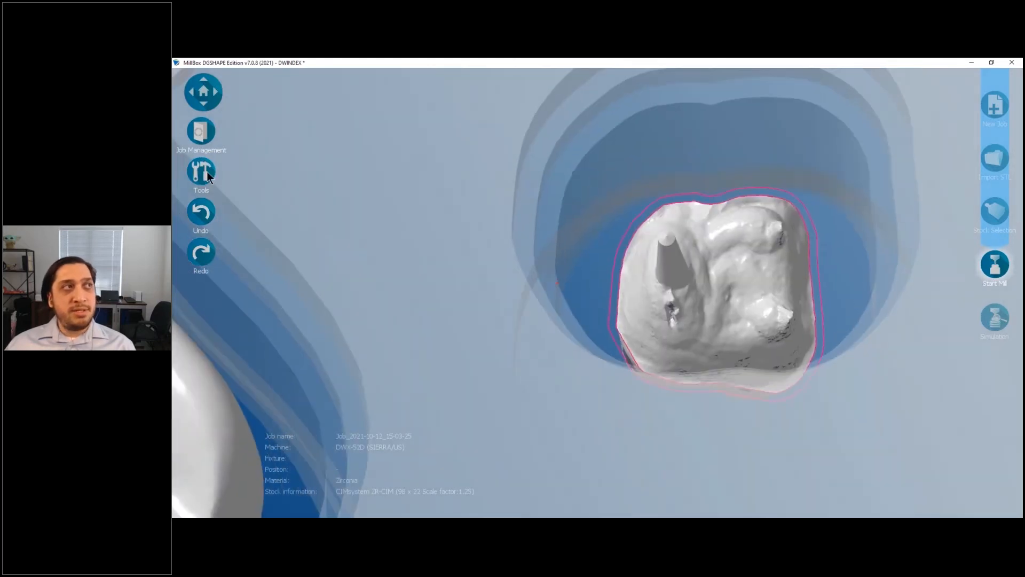
- Start Milling Zone Designation and choose Undercut 3+2 Manual as the operation type for the post and core
left_click(201, 171)
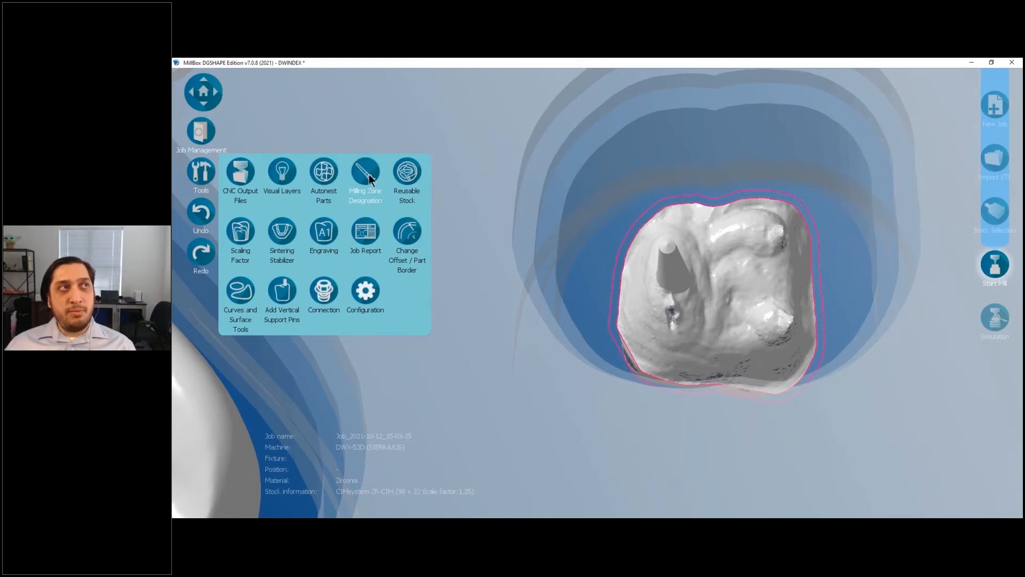
left_click(368, 173)
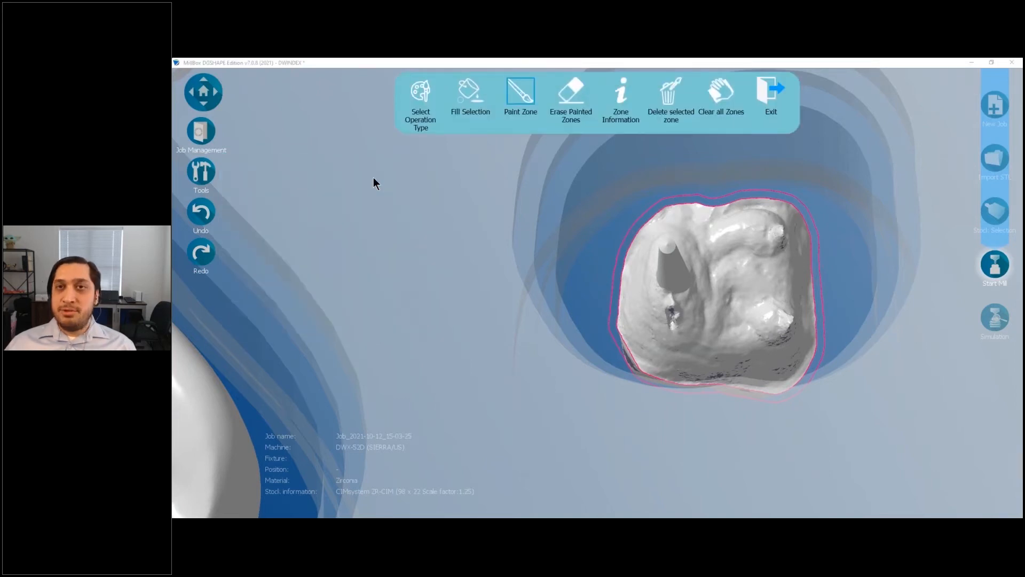
right_click_drag(747, 294, 694, 299)
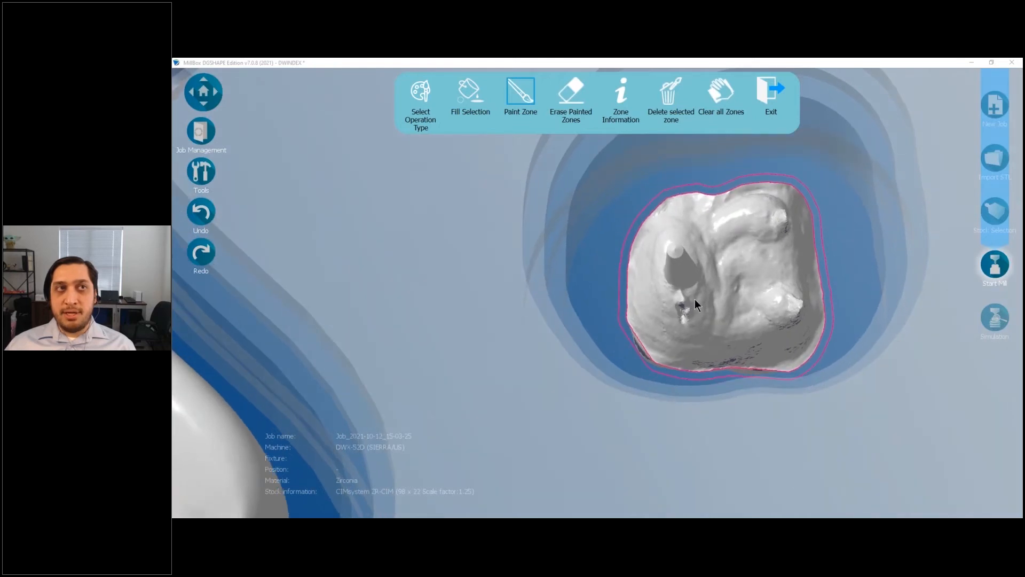
scroll(680, 316, "down", 6)
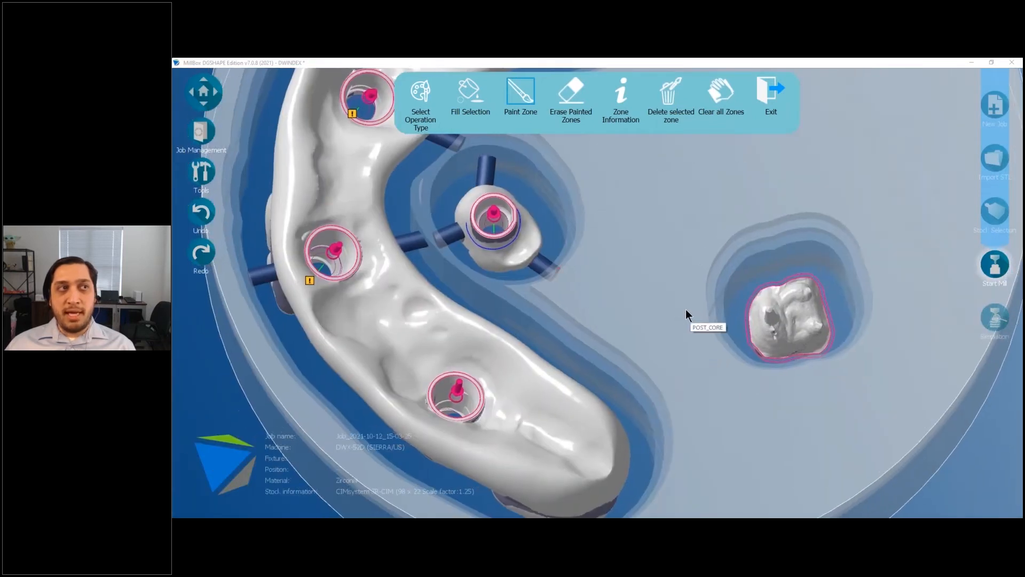
scroll(685, 315, "up", 1)
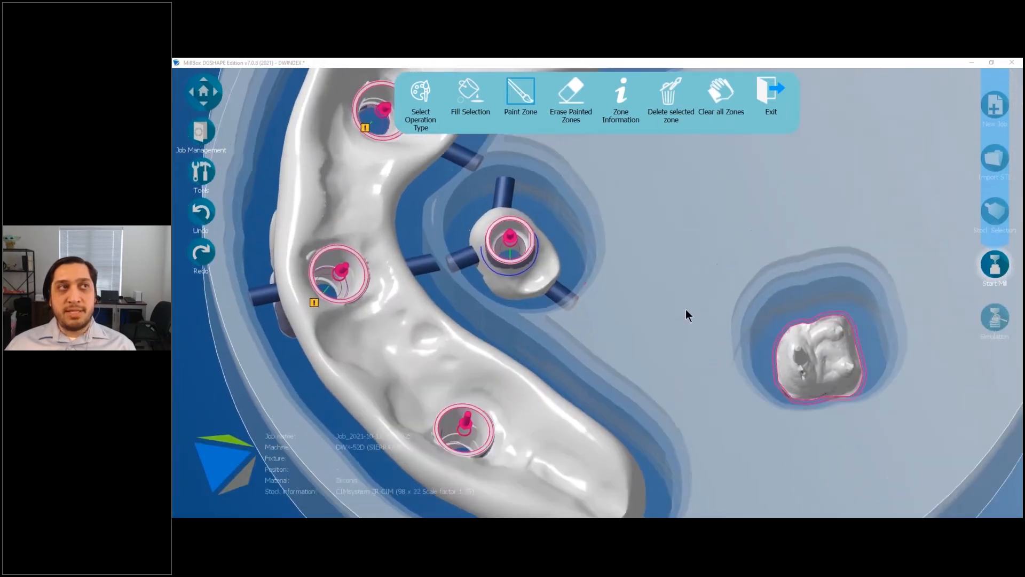
scroll(686, 310, "up", 1)
right_click_drag(571, 305, 741, 405)
scroll(541, 264, "down", 1)
scroll(694, 401, "up", 5)
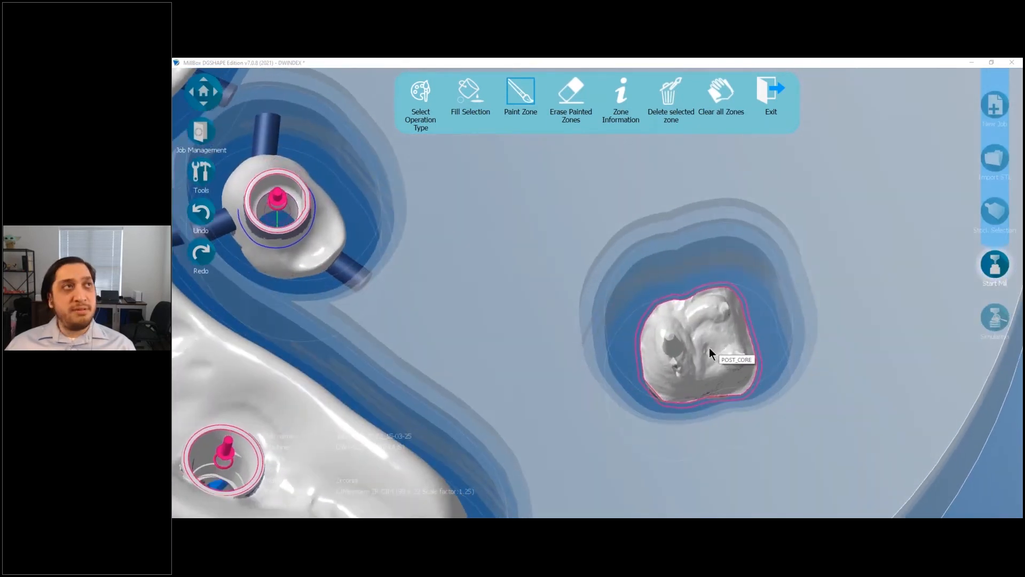
right_click_drag(709, 348, 704, 342)
left_click(421, 92)
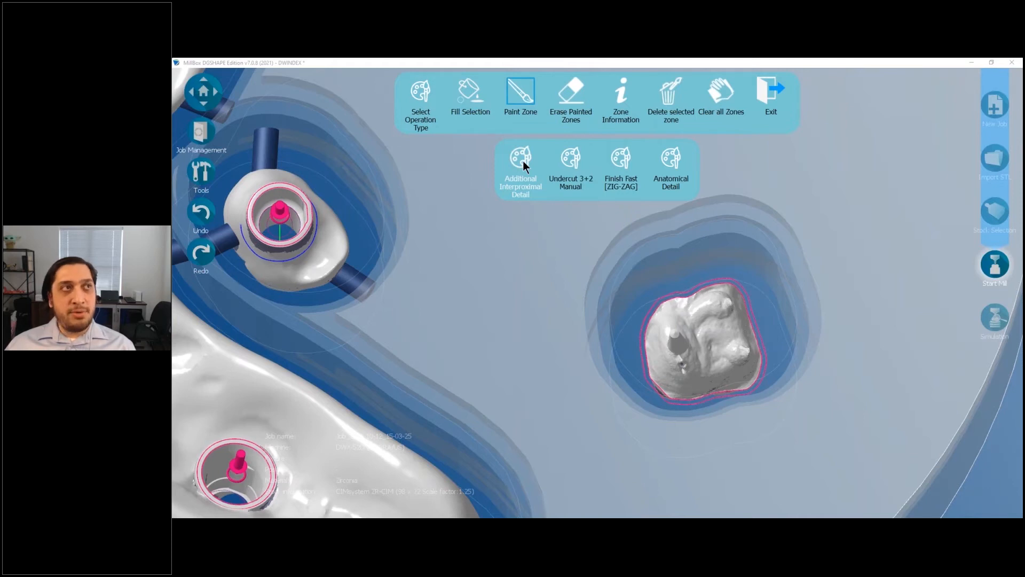
scroll(523, 166, "down", 5)
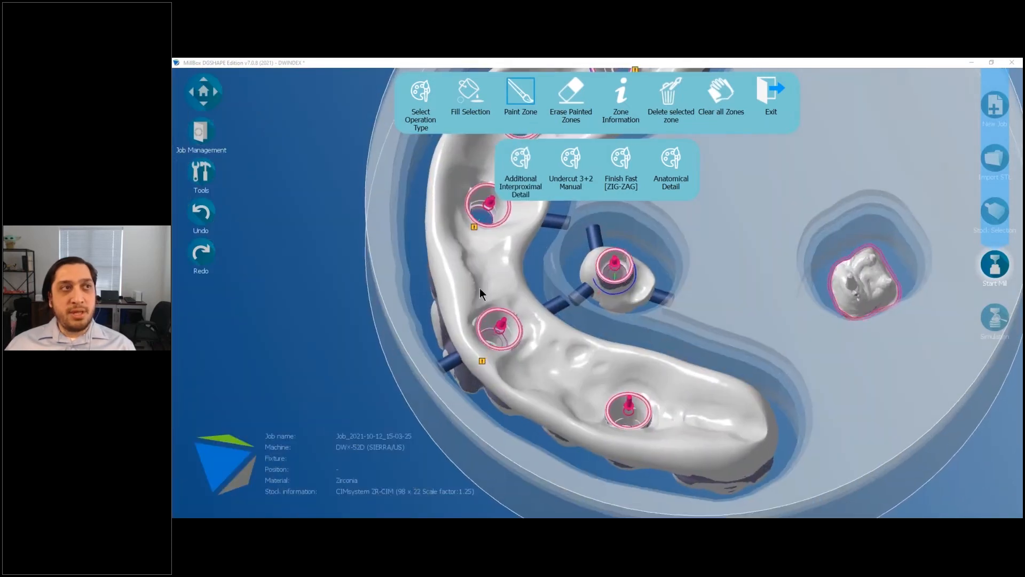
middle_click_drag(481, 294, 526, 168)
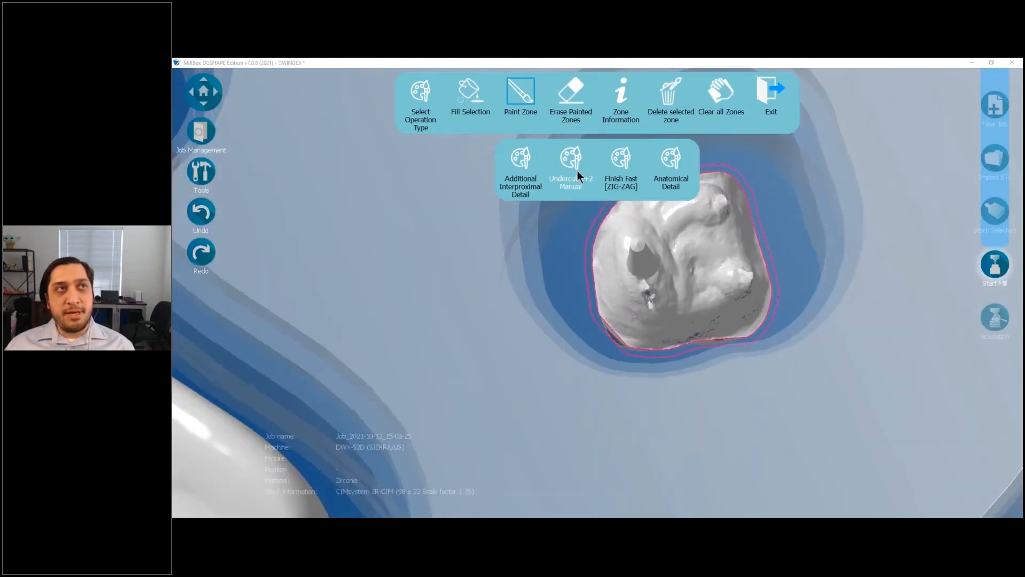
left_click(576, 160)
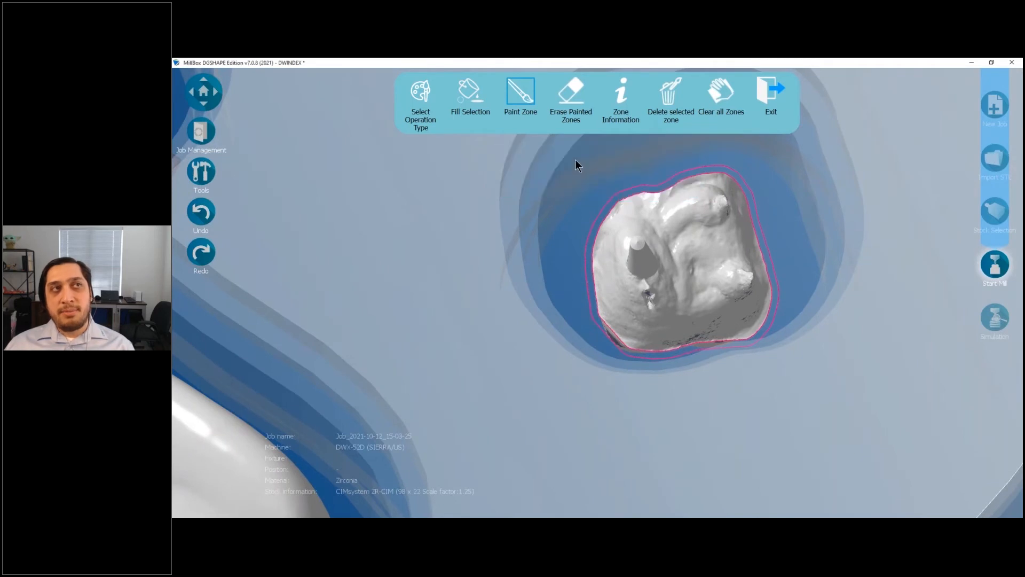
- Paint an undercut zone over the small pit next to the base of the post and check its tool direction
left_click(653, 300)
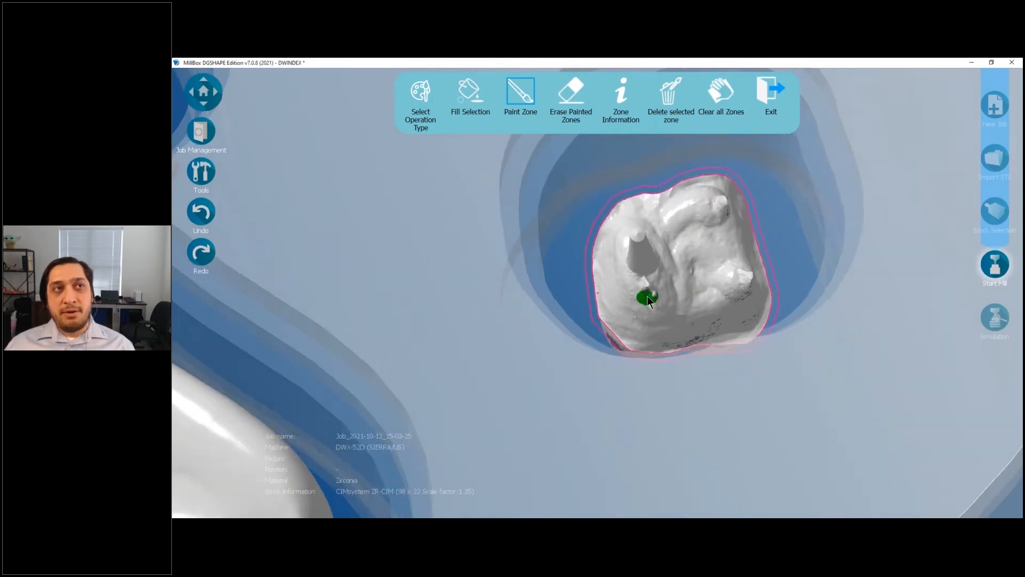
scroll(679, 284, "up", 4)
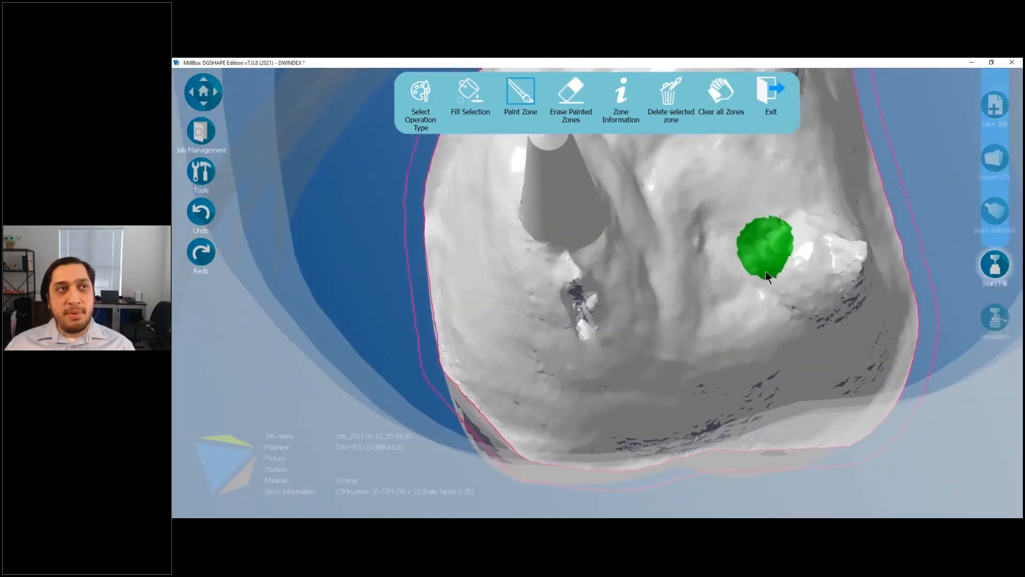
middle_click_drag(694, 283, 769, 283)
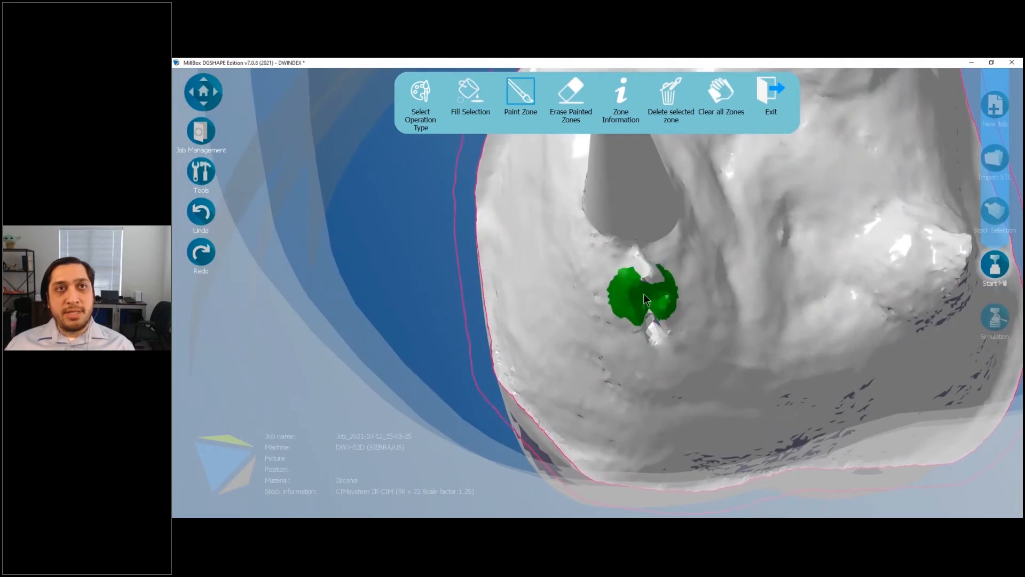
scroll(878, 303, "down", 2)
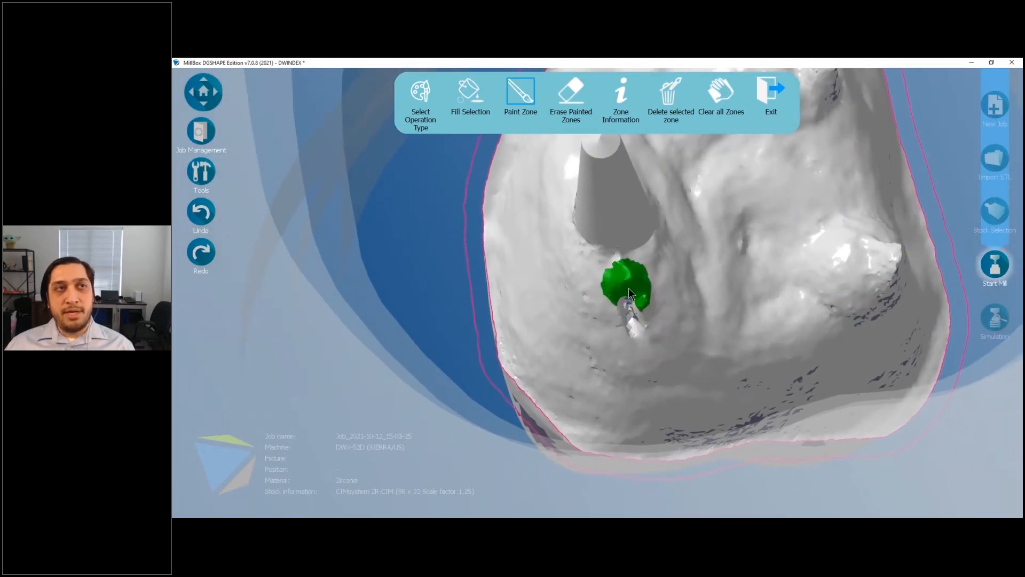
mouse_move(632, 305)
left_mouse_down()
mouse_move(636, 327)
mouse_move(628, 307)
left_mouse_up()
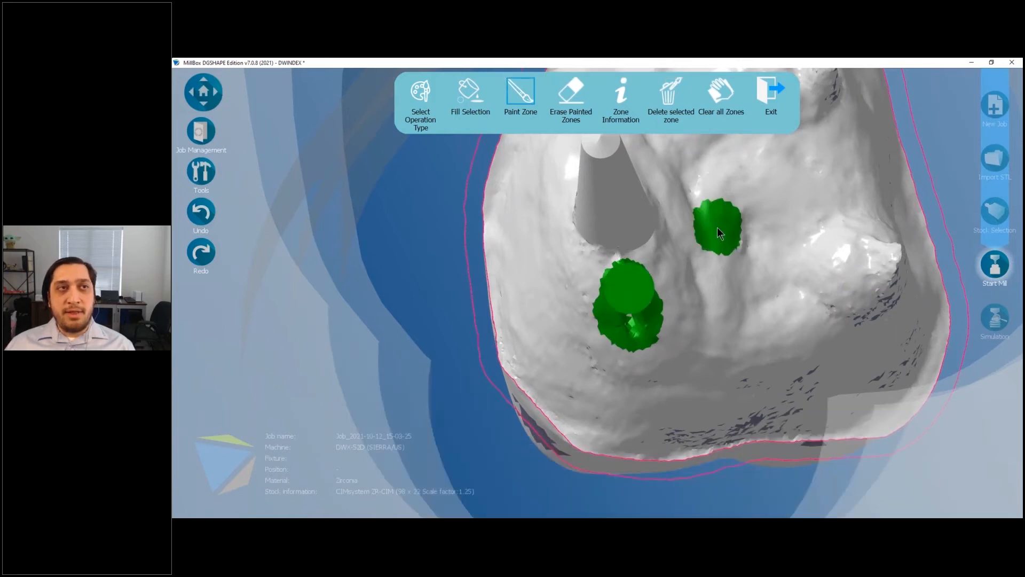
middle_click_drag(719, 227, 718, 209)
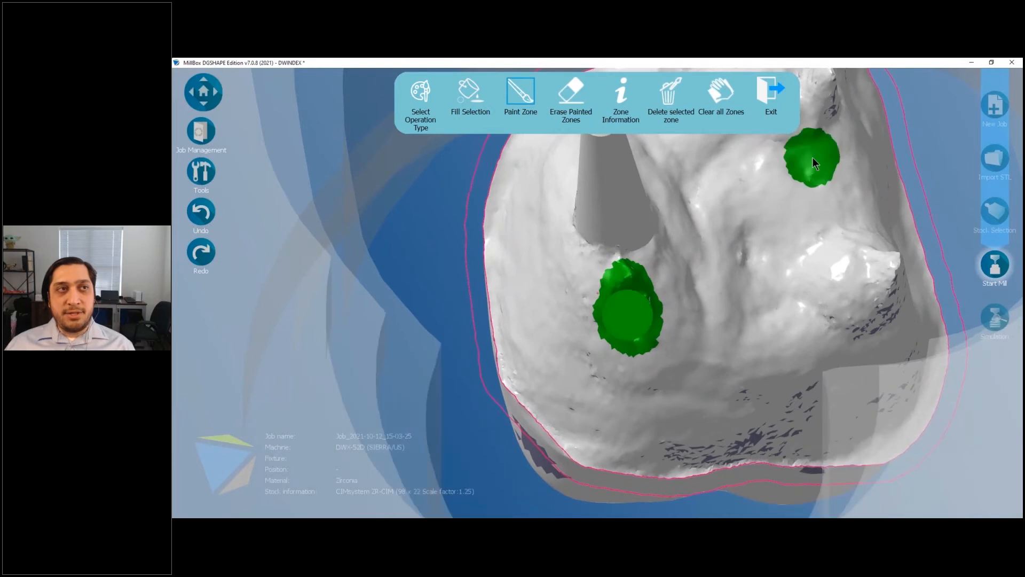
middle_click_drag(812, 157, 578, 360)
scroll(737, 270, "down", 2)
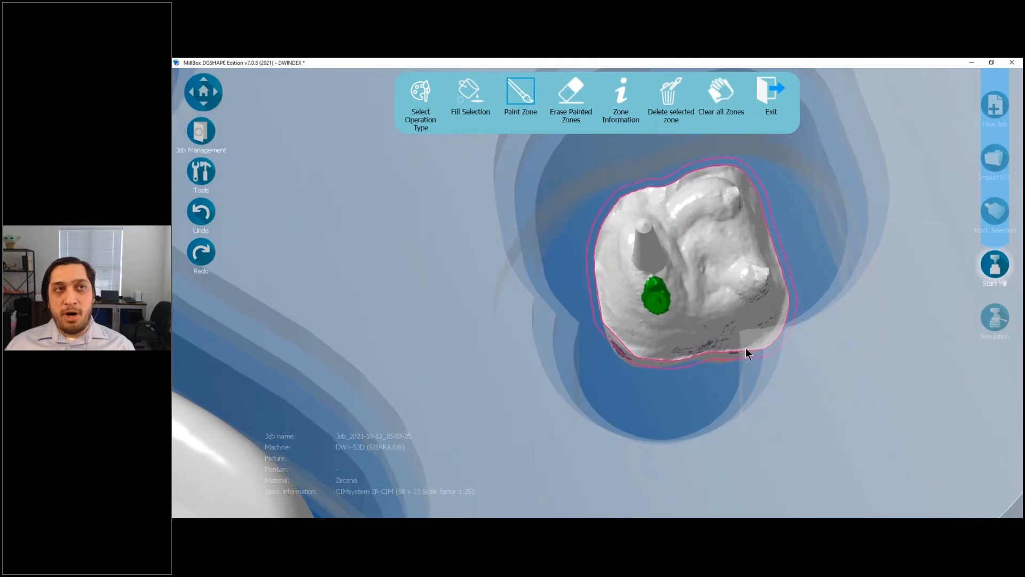
left_click(737, 327)
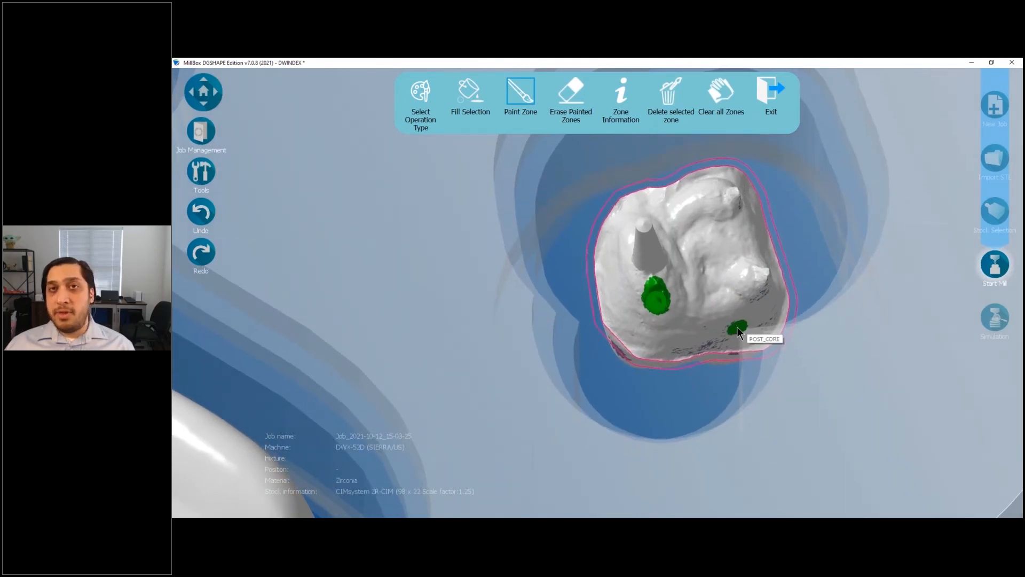
middle_click_drag(737, 327, 774, 340)
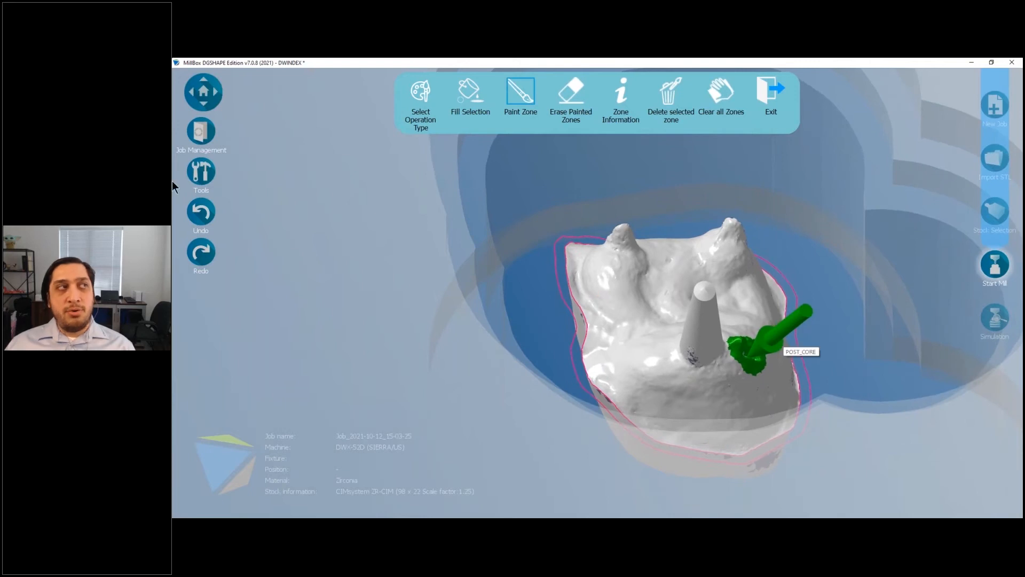
- Undo the undercut zone painted beside the post and redo it
left_click(203, 212)
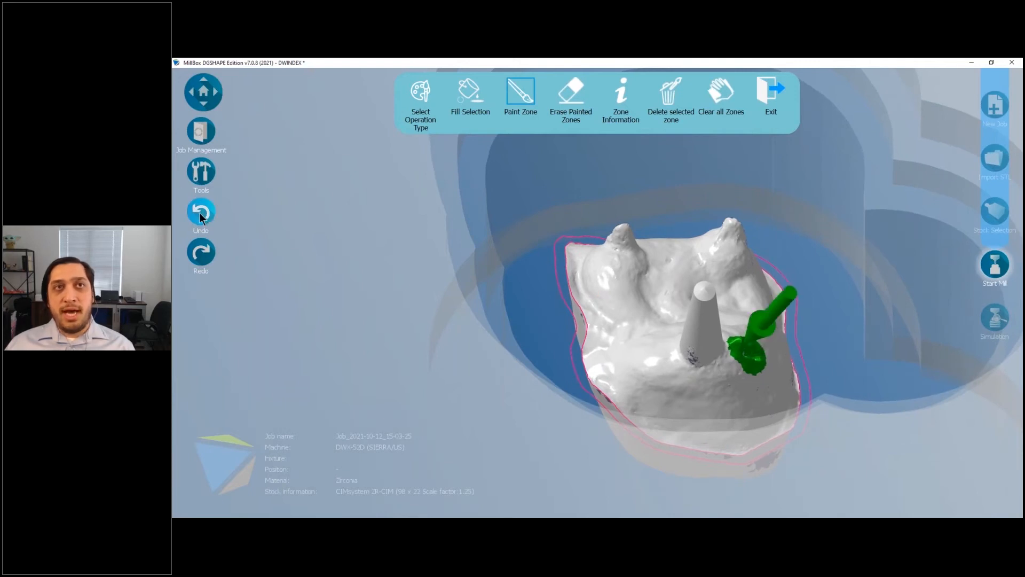
left_click(200, 213)
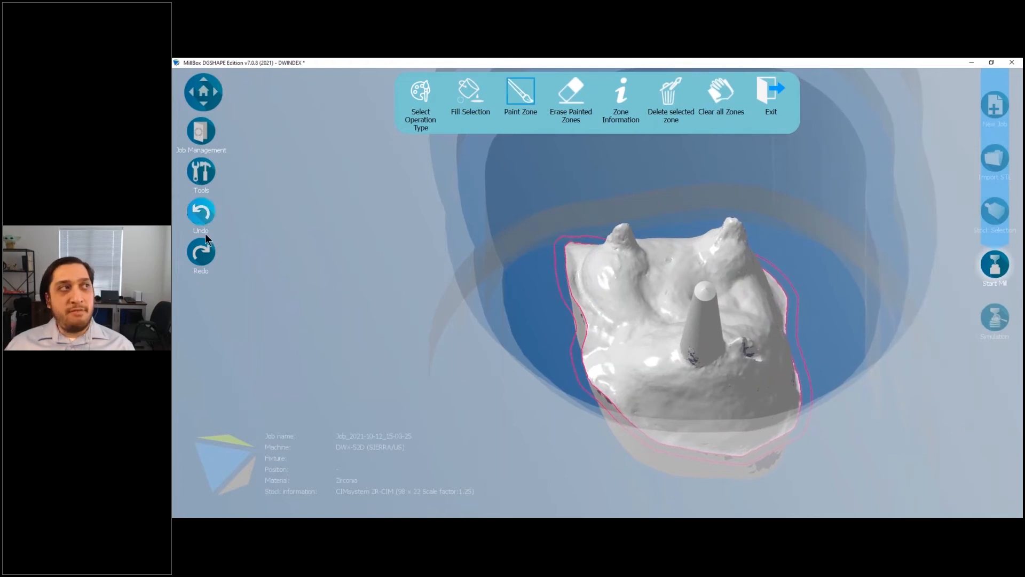
left_click(205, 257)
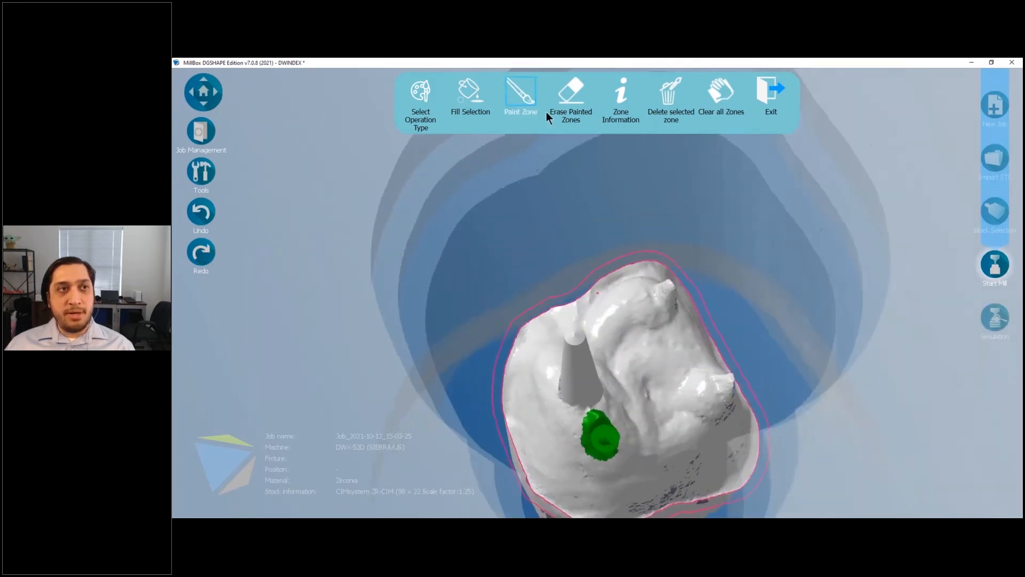
- Paint a second undercut zone at the base of the pointed projection across from the post, and check both zones
left_click(539, 110)
left_click(705, 373)
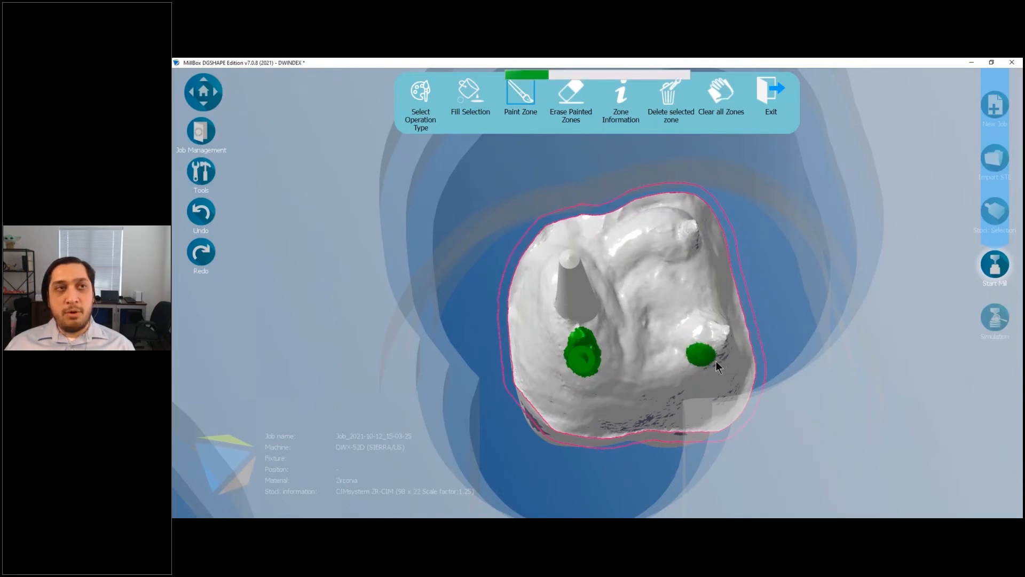
left_click(702, 357)
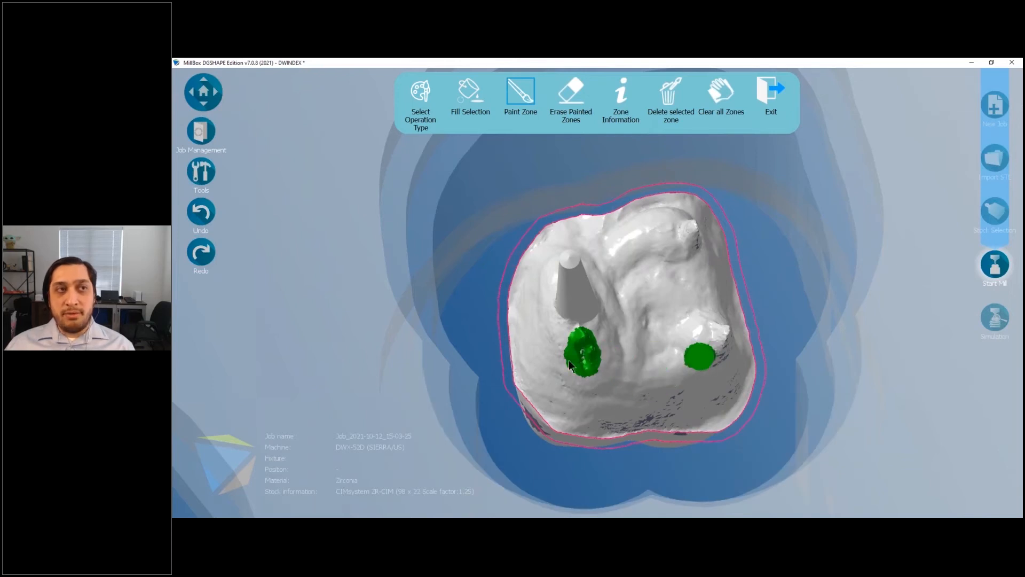
left_click(634, 374)
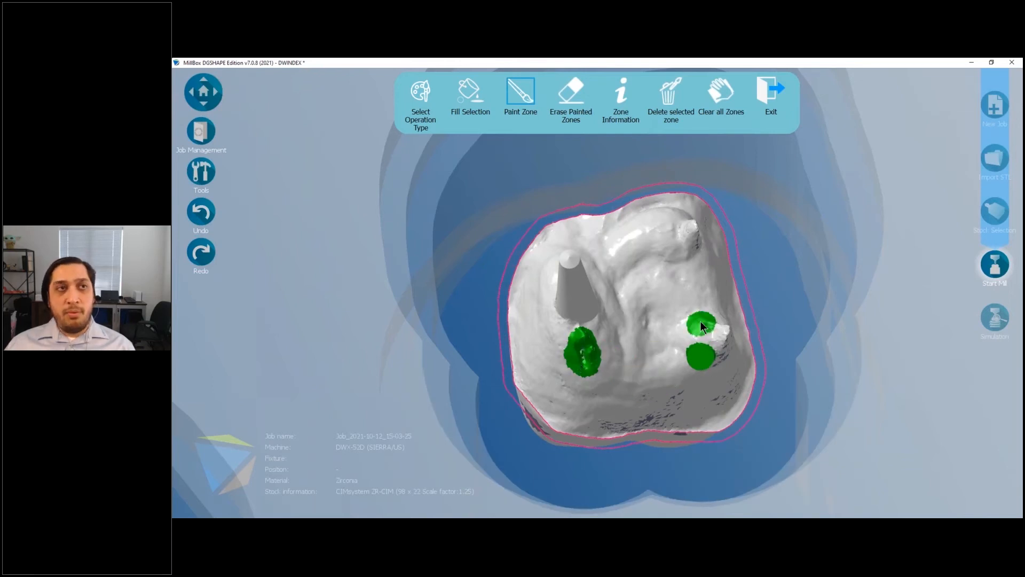
middle_click_drag(709, 324, 686, 364)
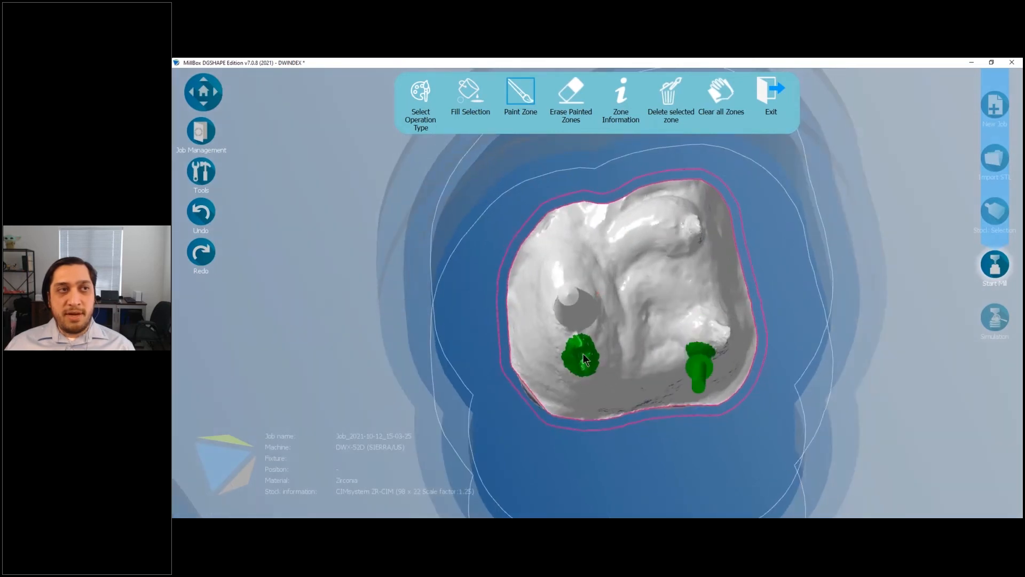
middle_click_drag(582, 365, 586, 369)
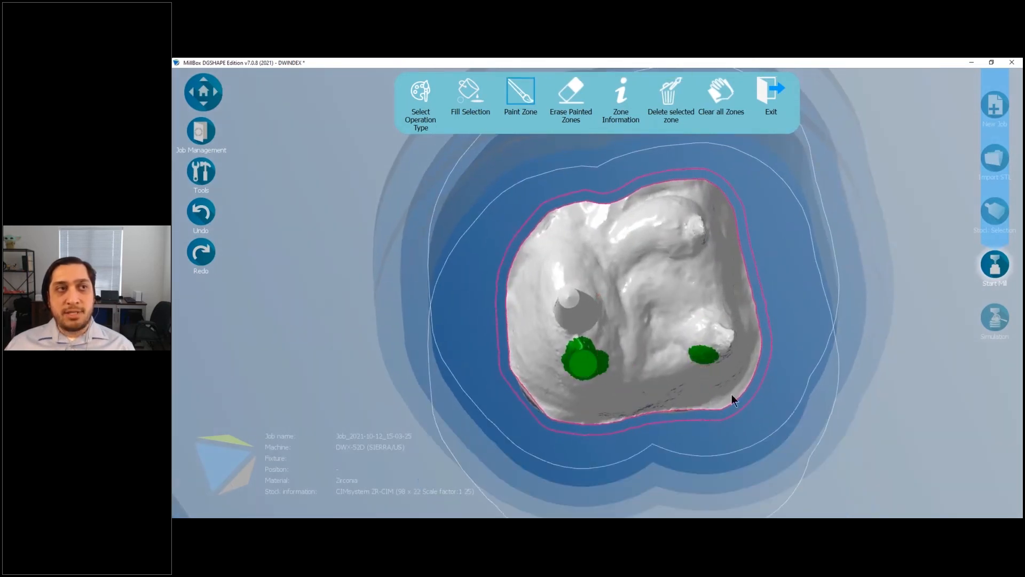
- Examine the undercut zones at the base of the post and at the pointed projection from several angles
middle_click_drag(719, 360, 761, 377)
middle_click_drag(694, 412, 662, 342)
scroll(663, 341, "up", 3)
left_click(662, 345)
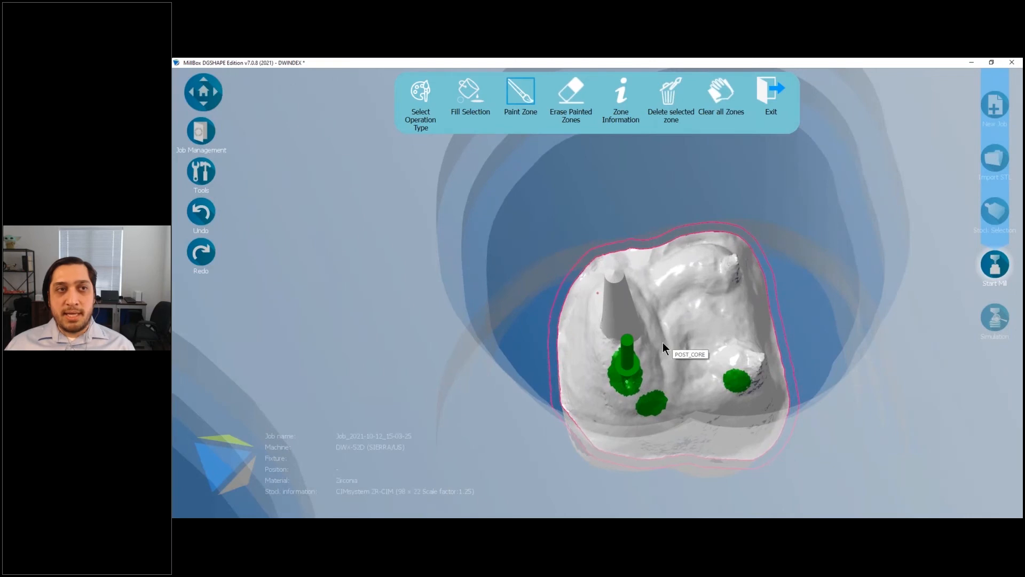
left_click(627, 380)
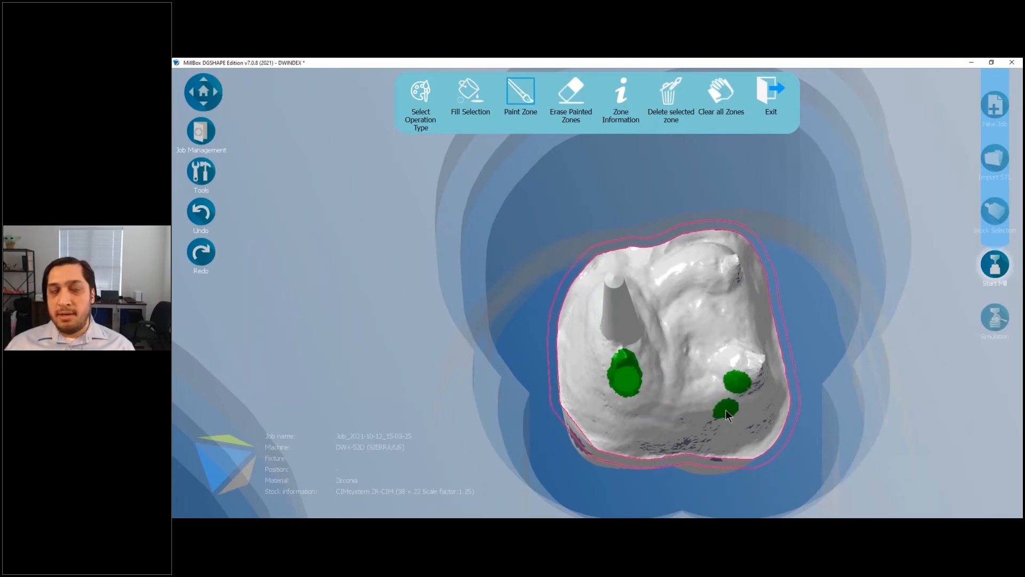
middle_click_drag(728, 408, 731, 405)
scroll(731, 404, "down", 3)
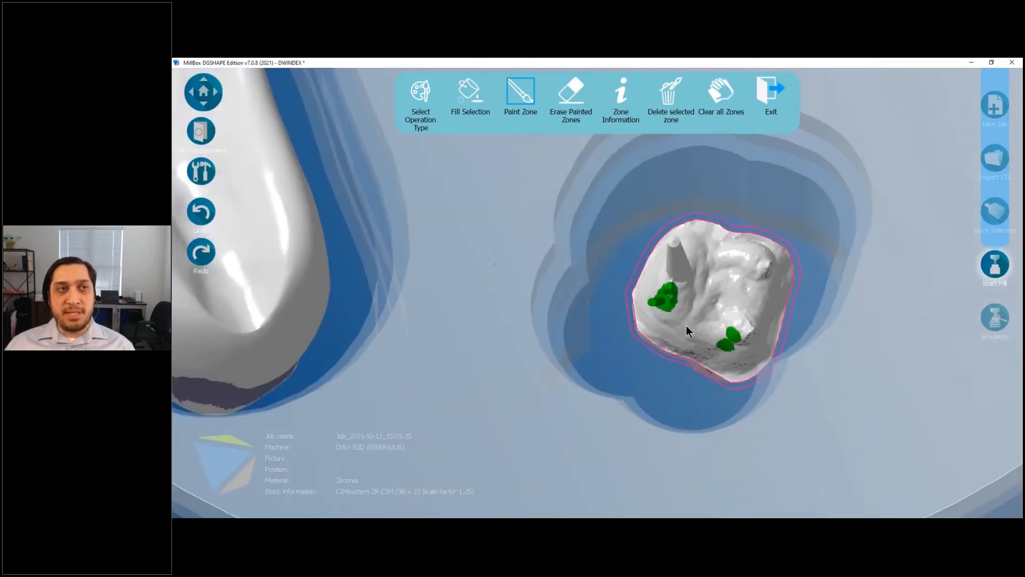
middle_click_drag(687, 325, 667, 305)
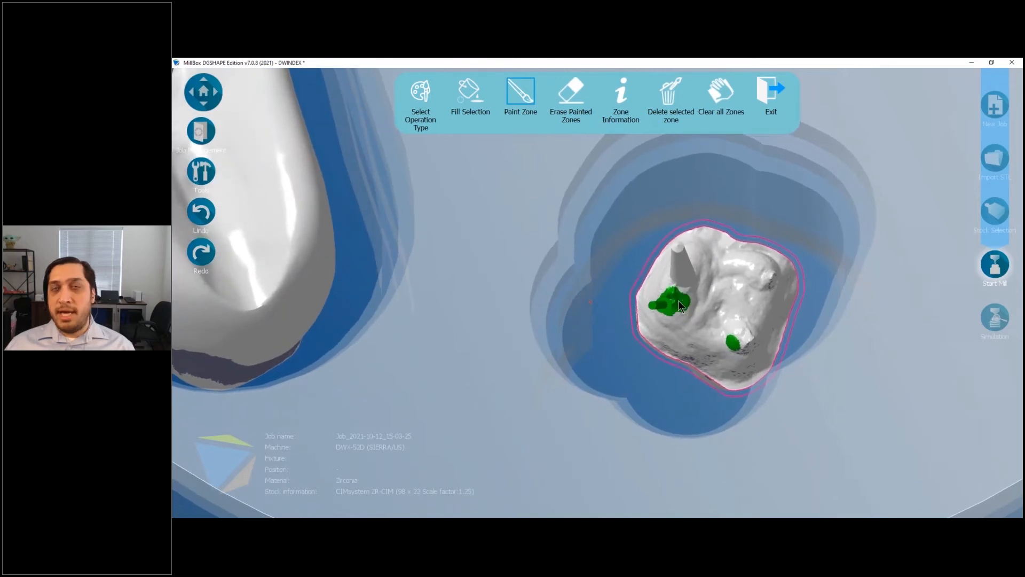
- Erase the painted undercut zone at the pointed projection, keeping only the zone beside the post
mouse_move(787, 369)
middle_mouse_down()
mouse_move(745, 341)
mouse_move(662, 224)
middle_mouse_up()
scroll(792, 375, "up", 2)
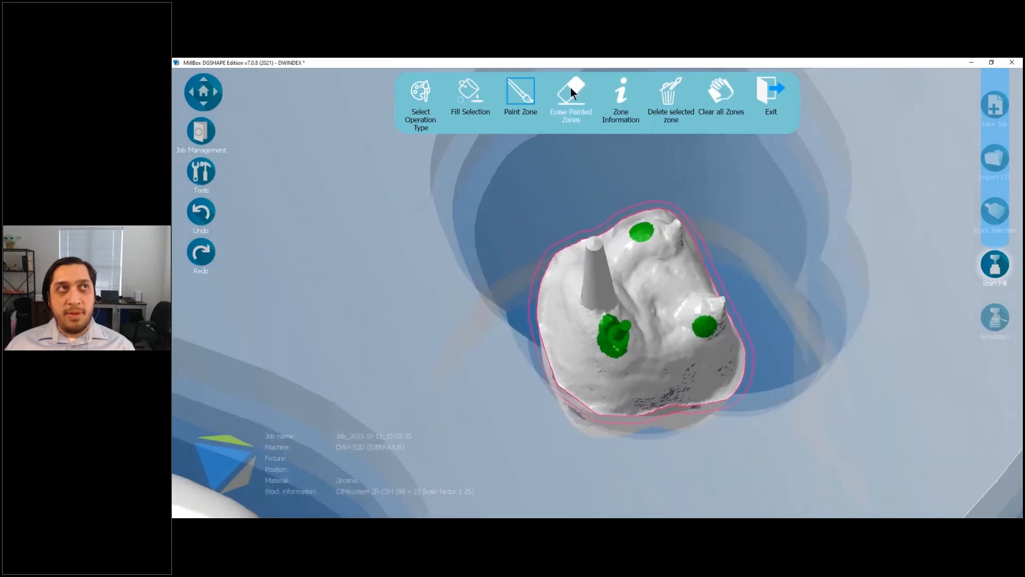
left_click(570, 87)
left_click(664, 227)
left_click_drag(711, 311, 705, 322)
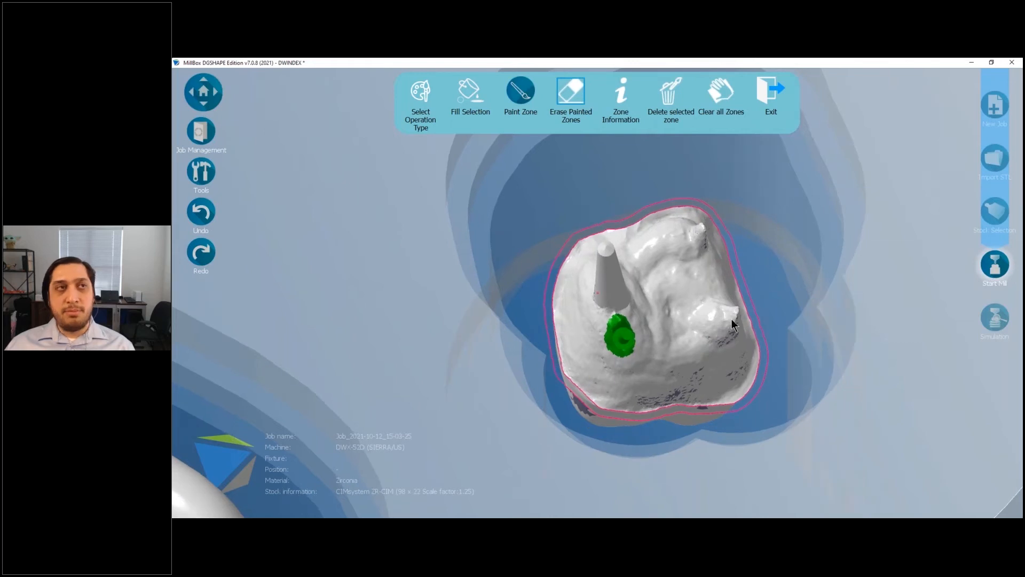
- Choose Undercut 3+2 Manual again and paint a separate zone over the dark area on one of the two pointed projections
middle_click_drag(597, 315, 610, 350)
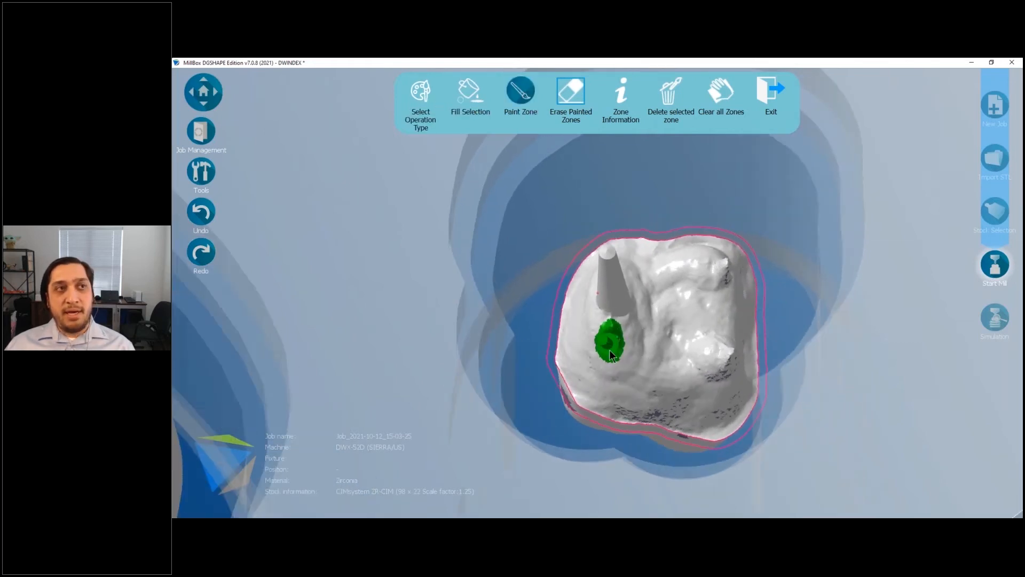
middle_click_drag(715, 382, 691, 387)
scroll(702, 406, "up", 2)
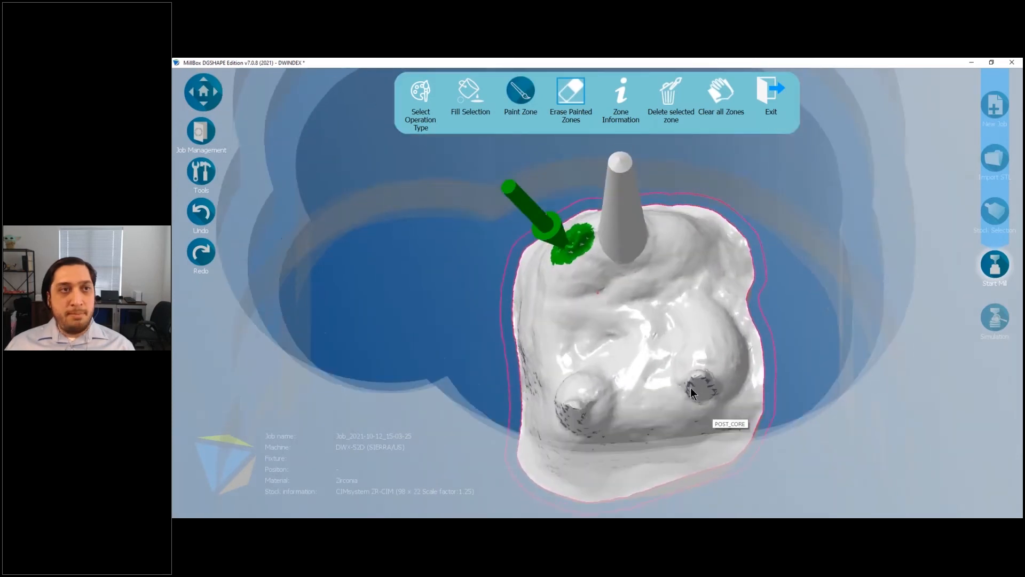
left_click(425, 97)
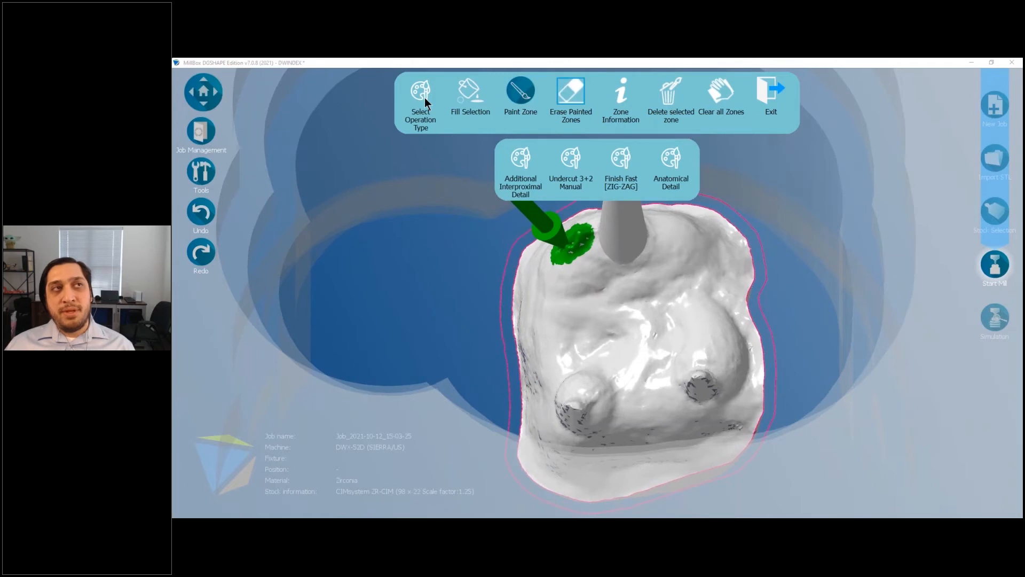
left_click(578, 178)
left_click_drag(716, 383, 713, 391)
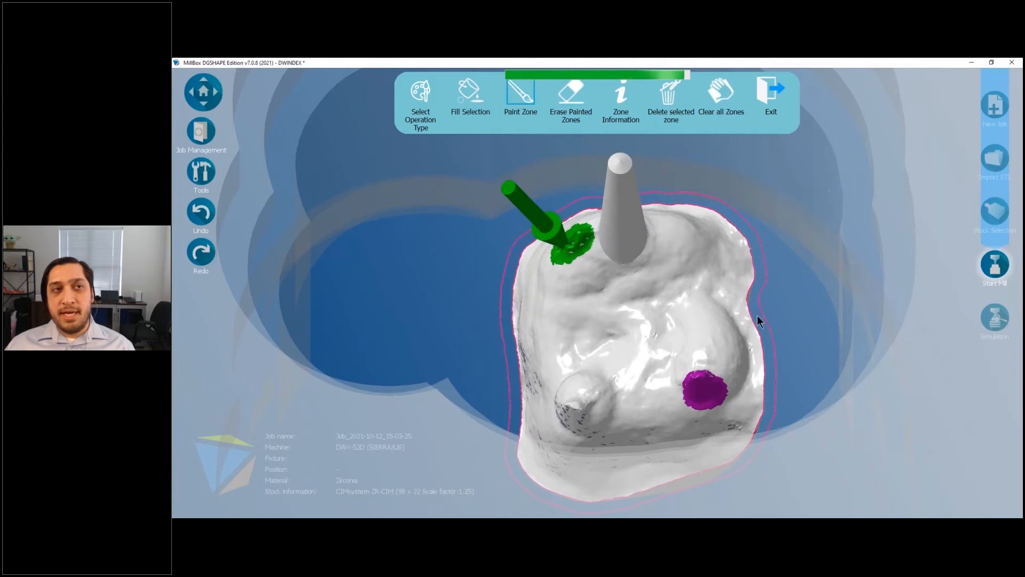
left_click(734, 452)
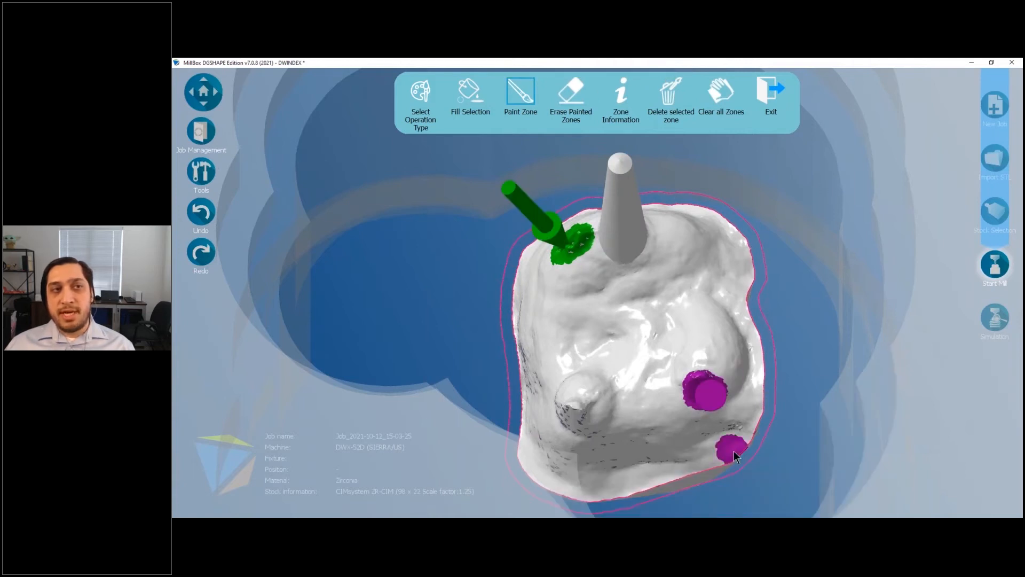
right_click_drag(777, 460, 767, 449)
scroll(767, 449, "up", 2)
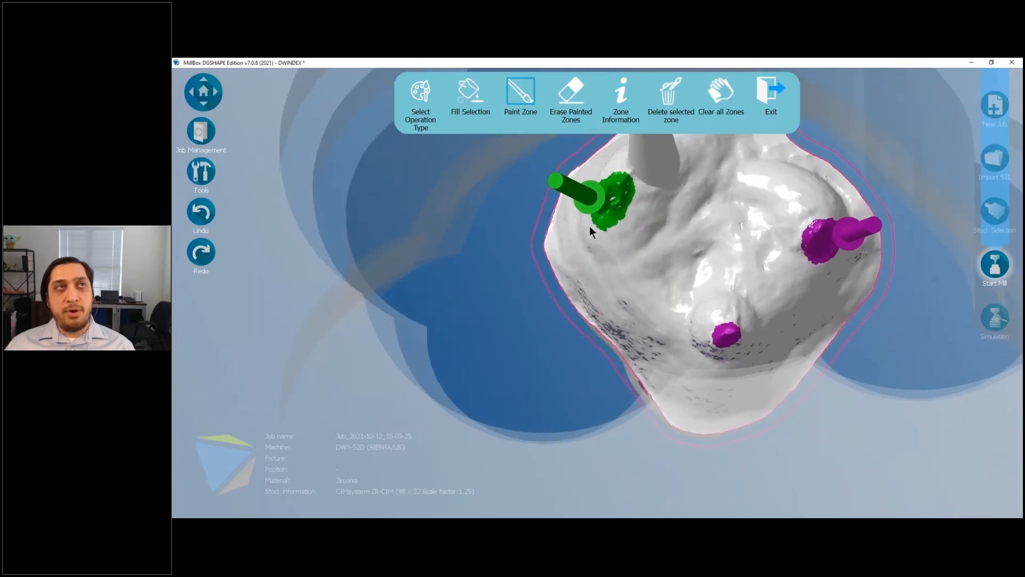
- Paint a third separate Undercut 3+2 Manual zone over the dark area on the remaining pointed projection, and exit zone designation
left_click(615, 270)
left_click(424, 94)
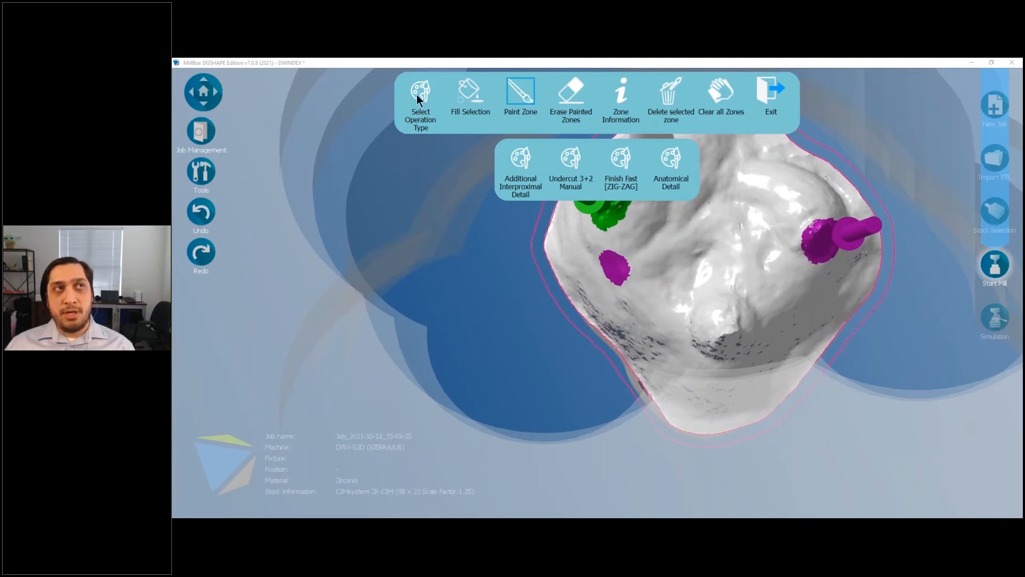
left_click(576, 167)
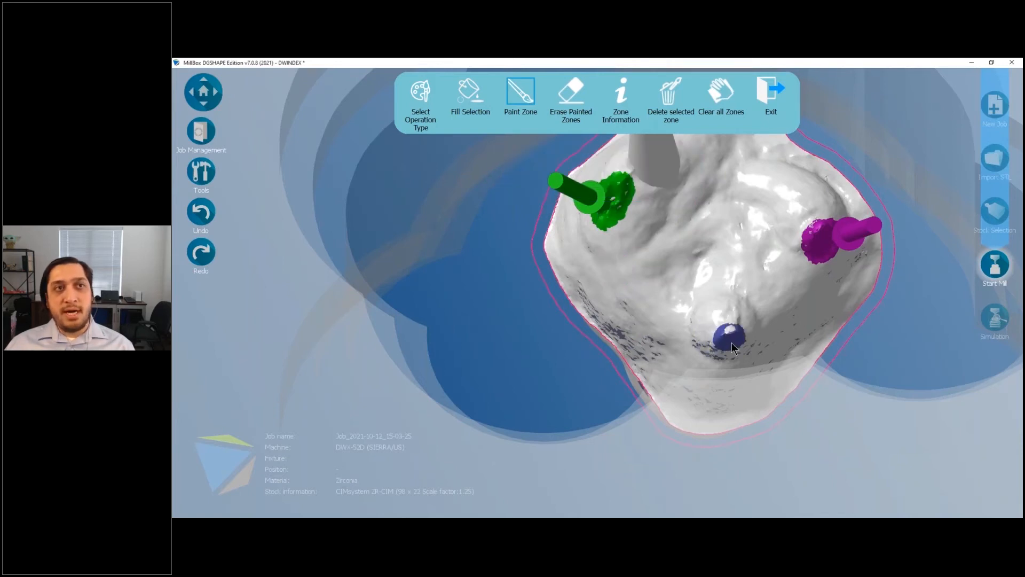
mouse_move(732, 342)
middle_mouse_down()
mouse_move(729, 355)
mouse_move(714, 343)
middle_mouse_up()
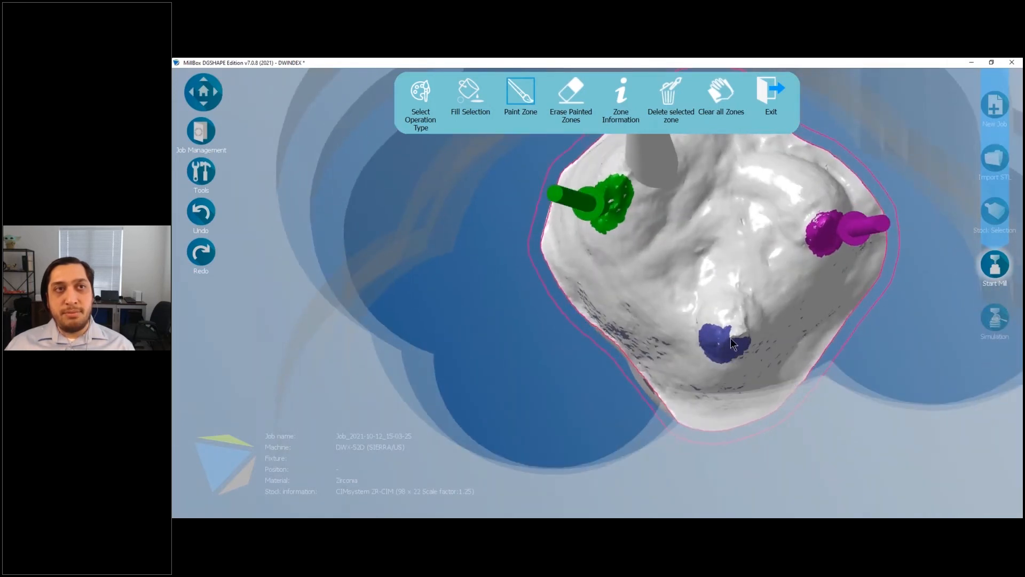
left_click(723, 345)
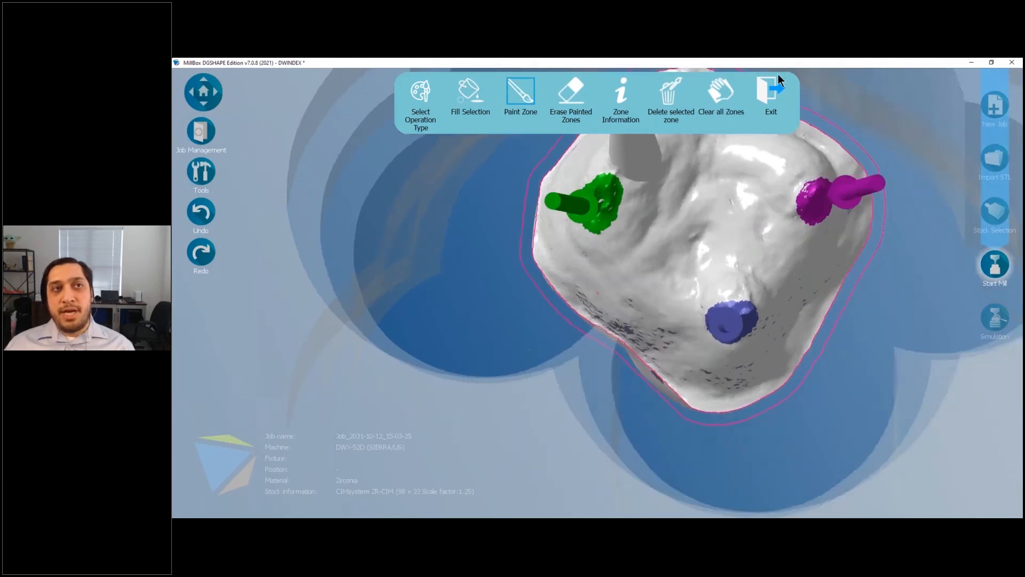
left_click(768, 104)
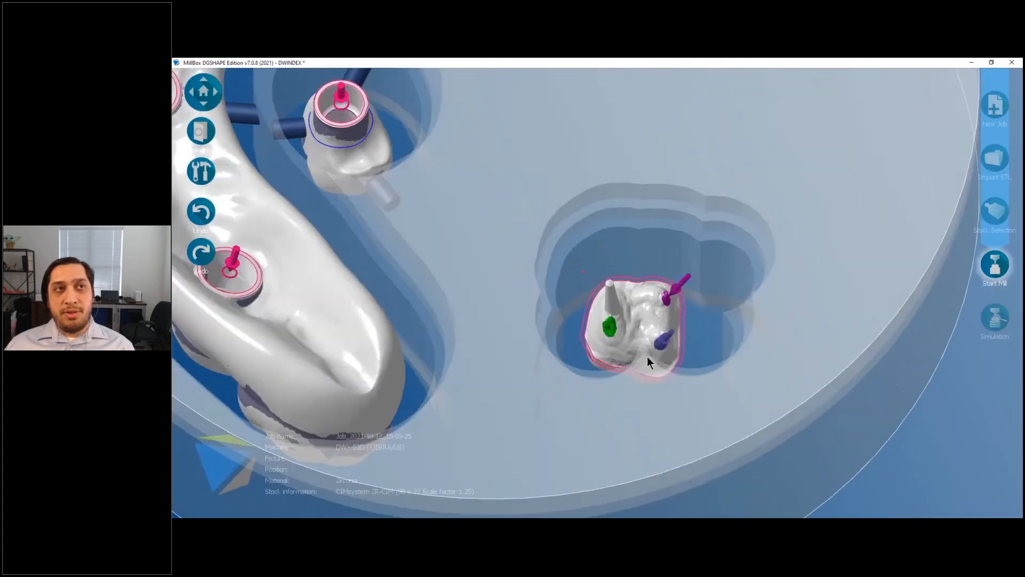
- Check the tool directions of the three undercut zones on the post and core
scroll(662, 378, "up", 5)
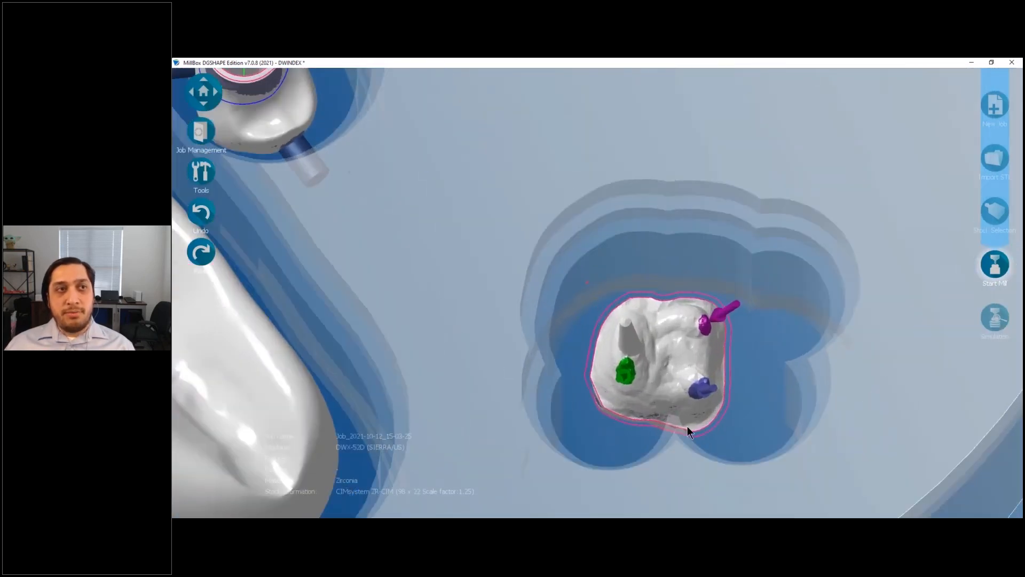
middle_click_drag(698, 497, 652, 434)
scroll(689, 411, "down", 4)
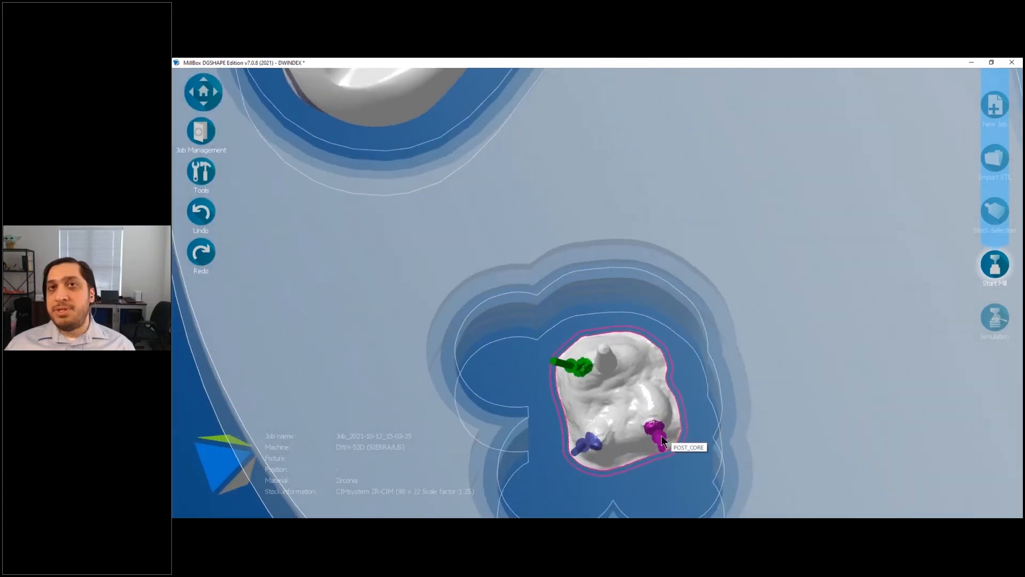
- Start Milling Zone Designation for the screw-retained crown and choose Undercut 3+2 Manual as the operation type
scroll(652, 431, "down", 5)
middle_click_drag(512, 178, 874, 180)
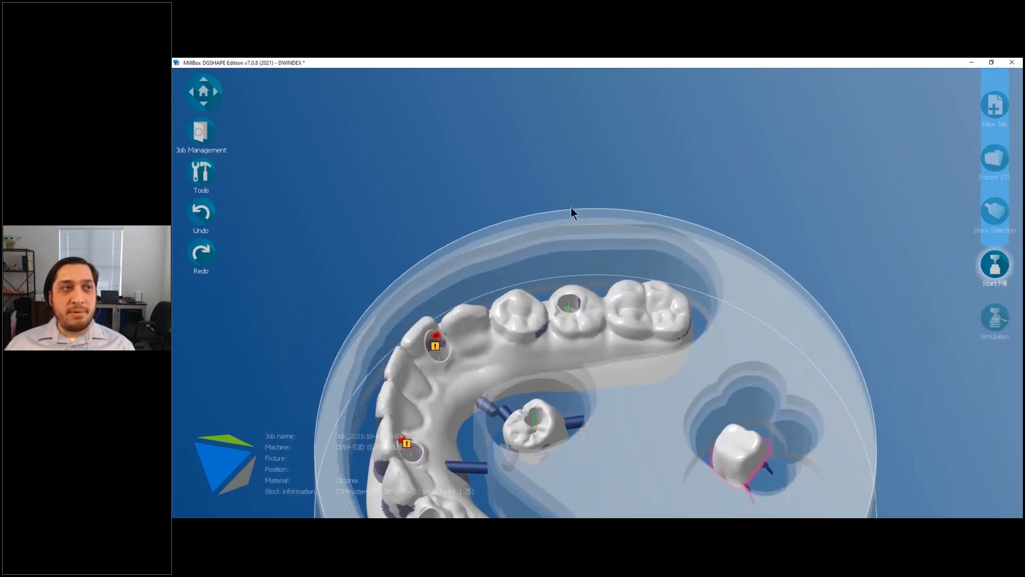
scroll(608, 345, "up", 5)
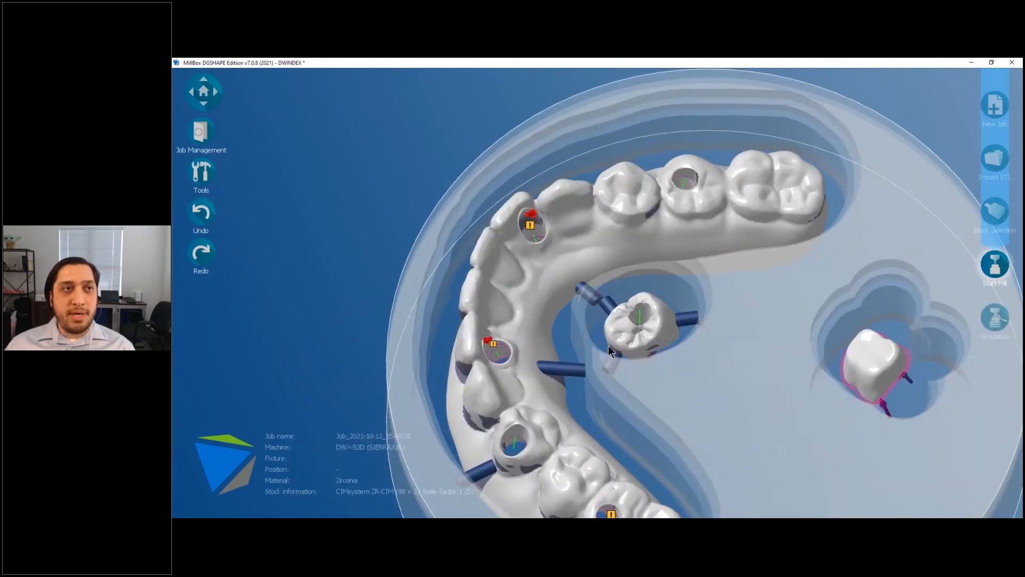
scroll(608, 345, "up", 2)
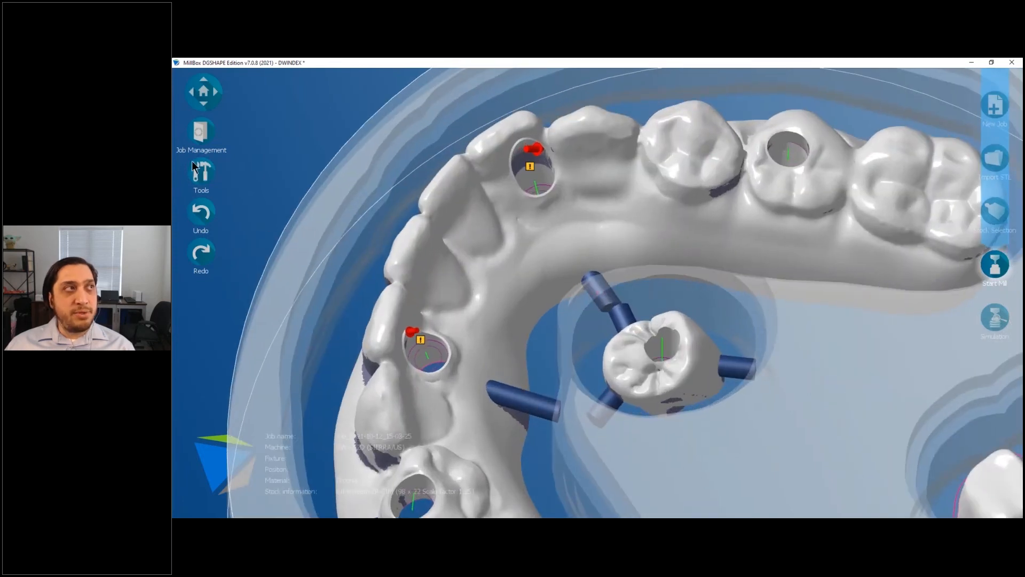
left_click(201, 170)
left_click(359, 166)
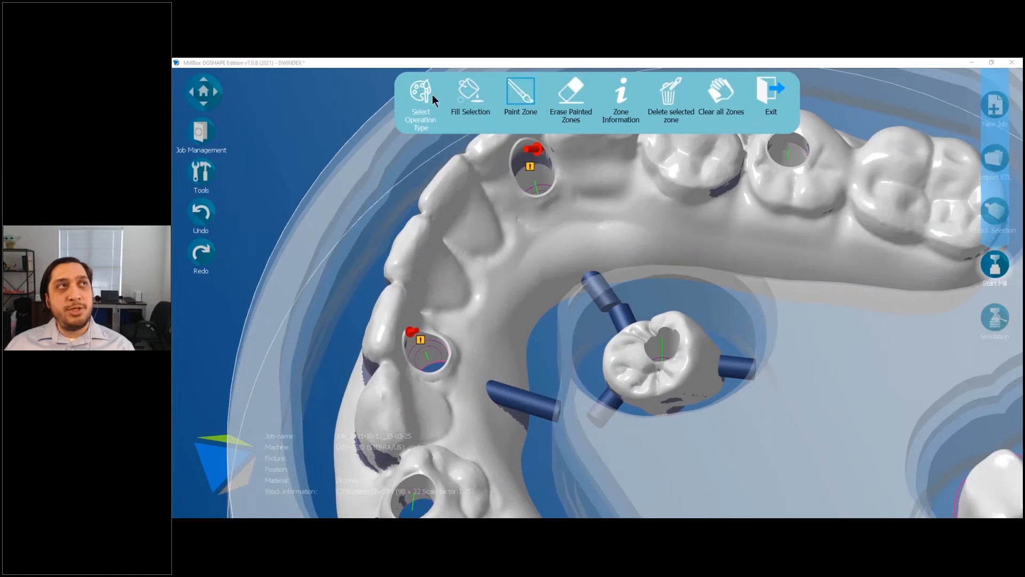
left_click(427, 90)
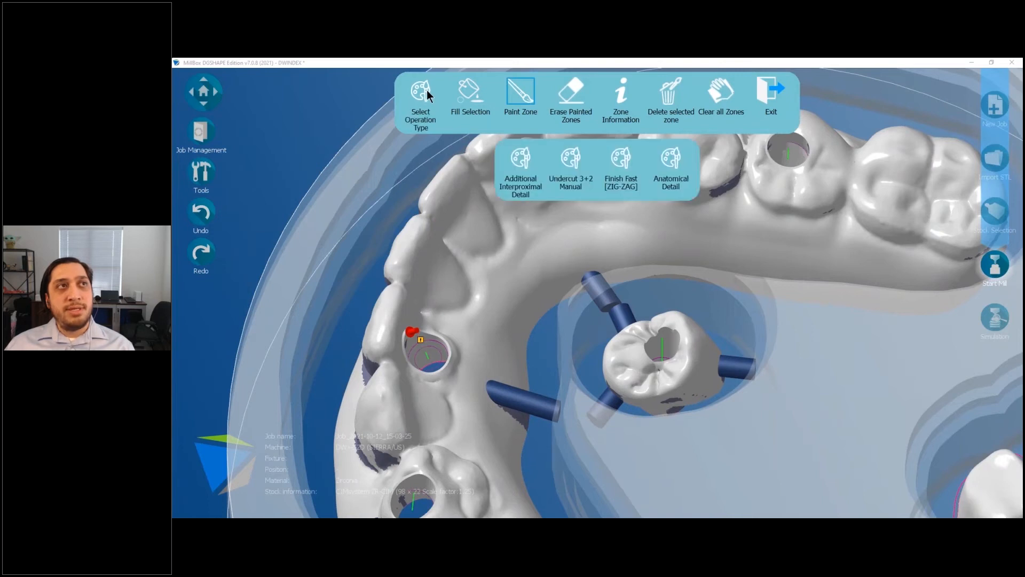
left_click(572, 168)
- Paint an undercut zone over the dark area on the side of the screw-retained crown and check its tool direction
scroll(685, 399, "up", 1)
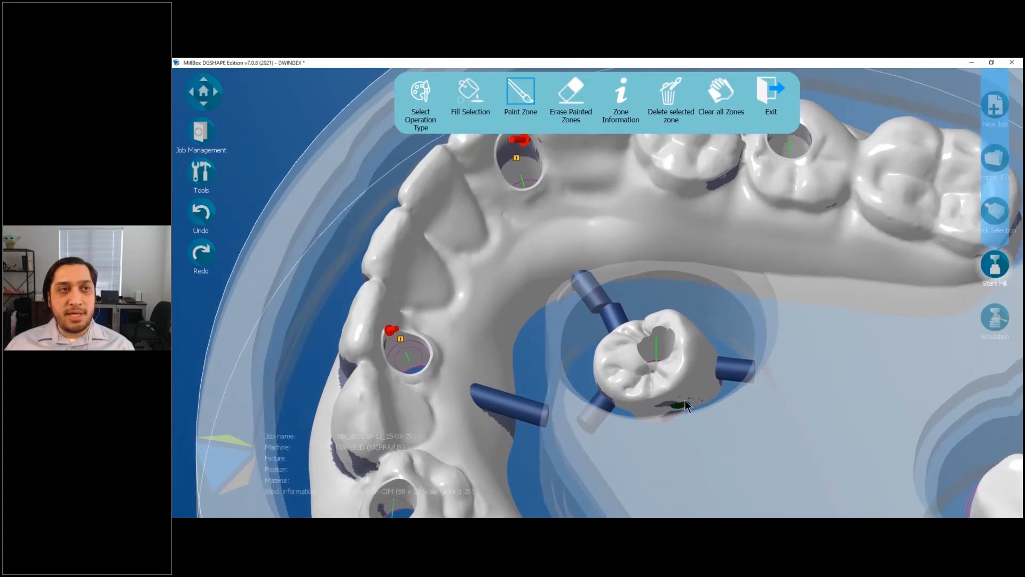
scroll(685, 399, "up", 2)
mouse_move(685, 400)
right_mouse_down()
mouse_move(663, 418)
mouse_move(666, 407)
right_mouse_up()
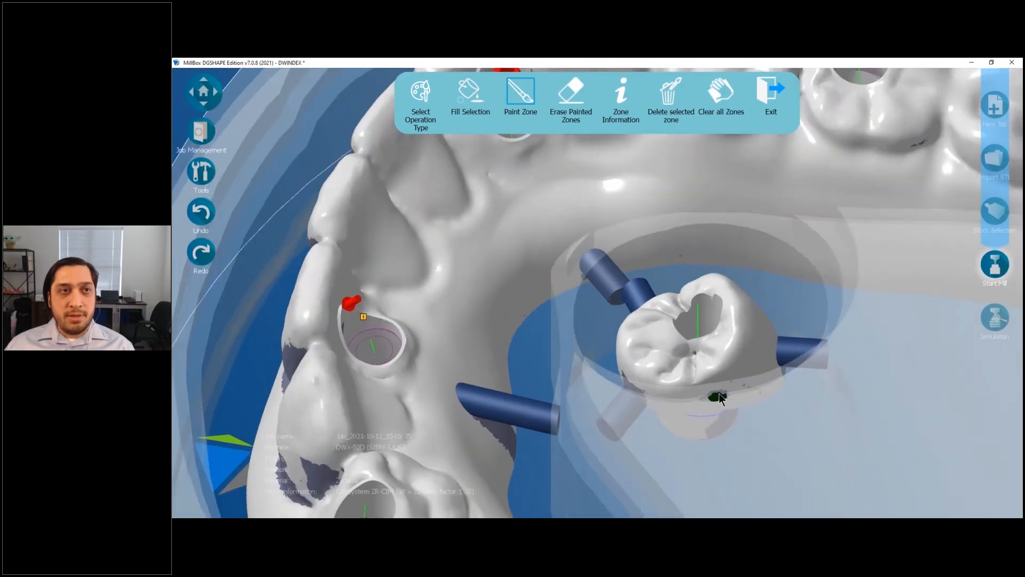
right_click_drag(730, 390, 719, 404)
left_click_drag(720, 404, 707, 412)
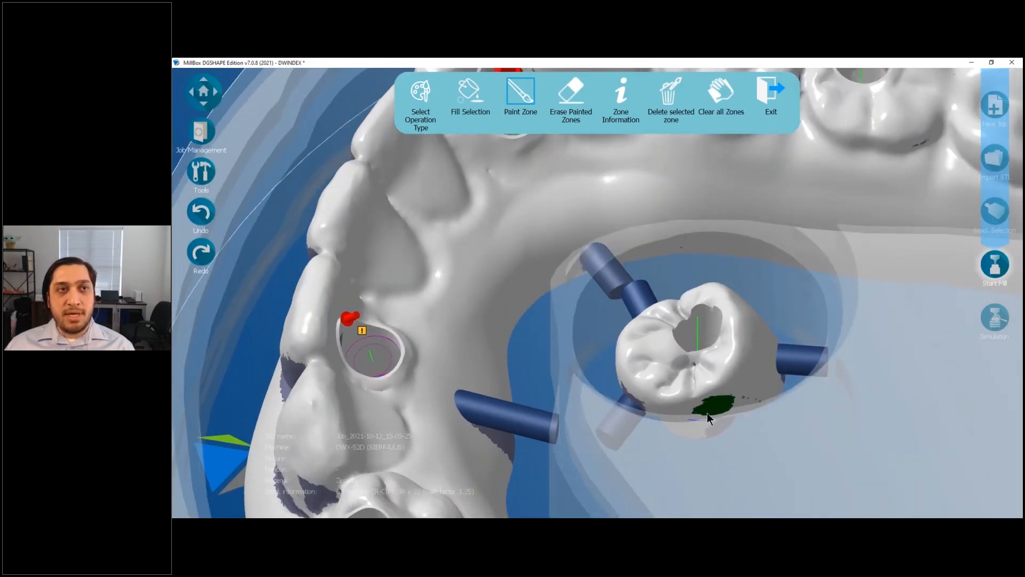
left_click(811, 174)
right_click_drag(808, 172, 802, 171)
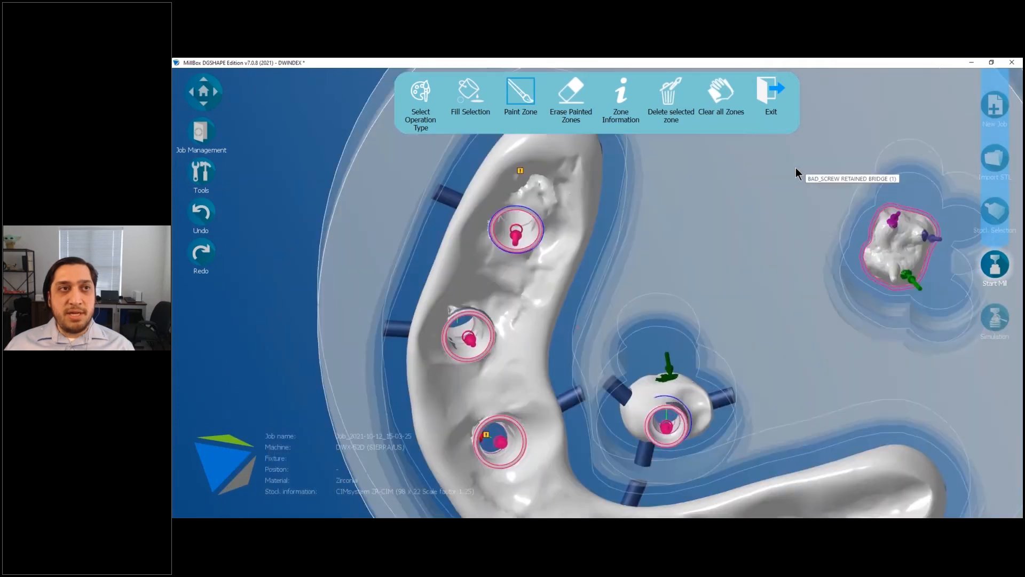
right_click_drag(795, 167, 773, 215)
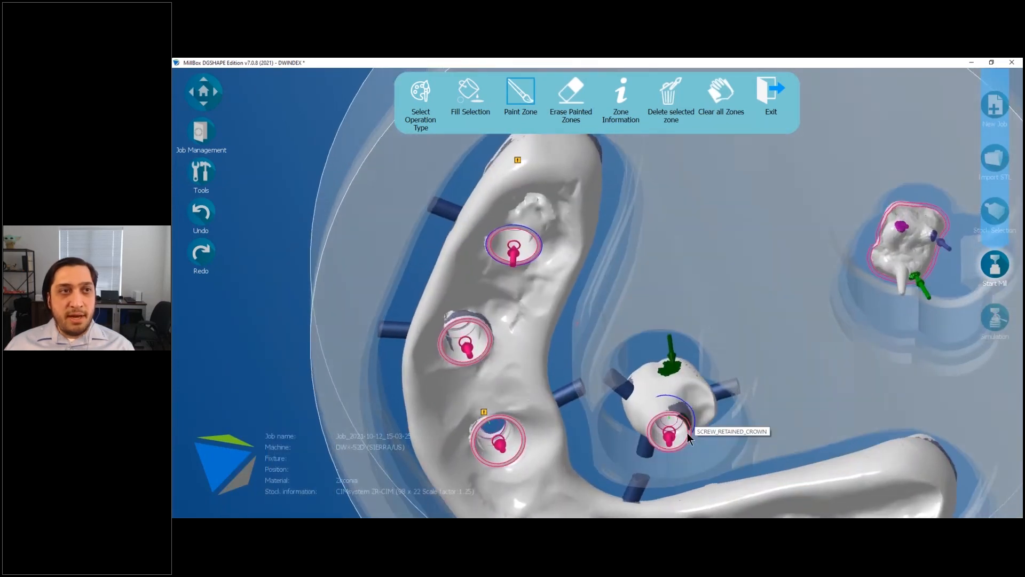
right_click_drag(687, 432, 688, 435)
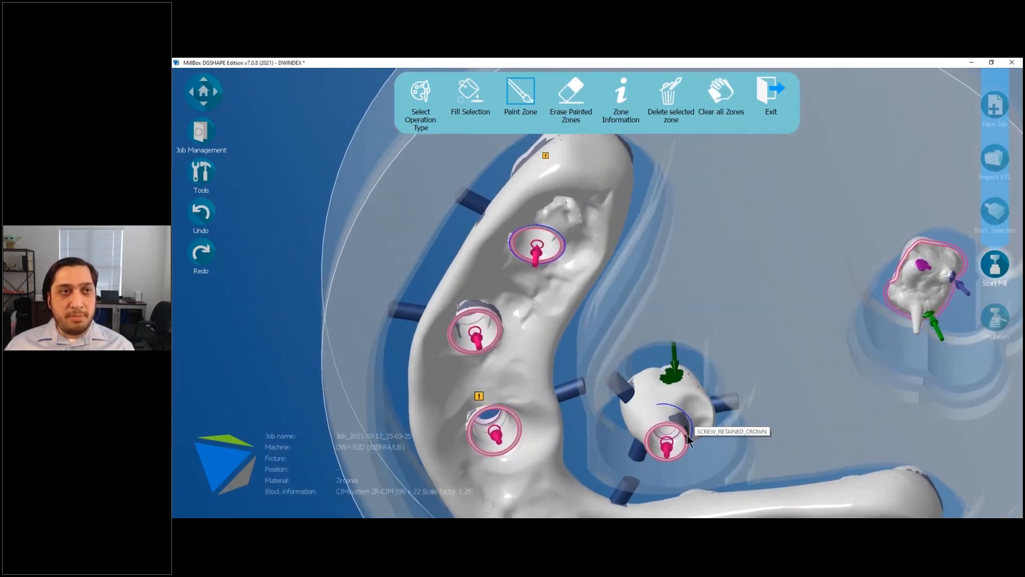
- Choose Undercut 3+2 Manual for an additional zone and inspect the painted zone and its tool arrow on the screw-retained crown
left_click(409, 92)
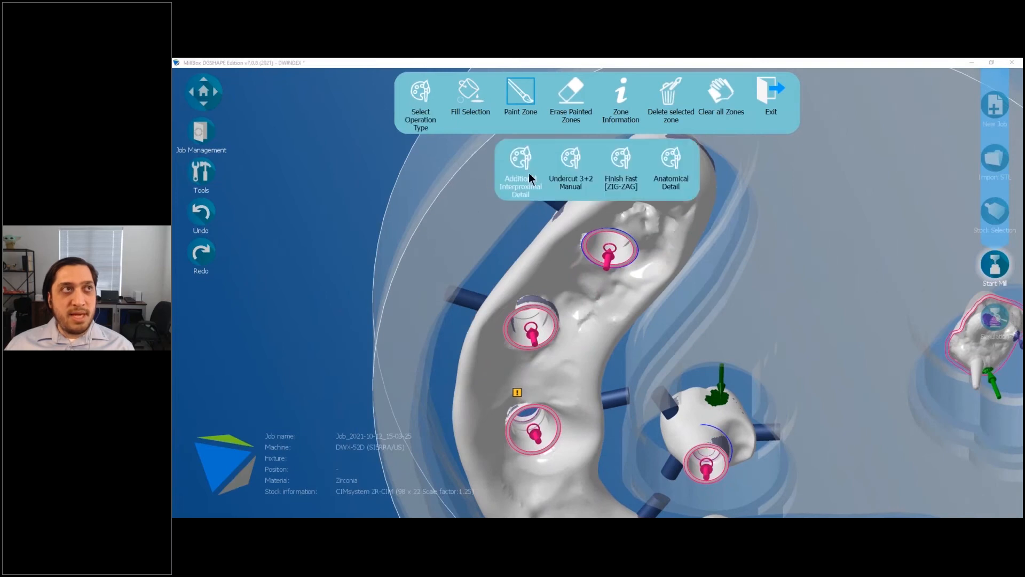
left_click(570, 170)
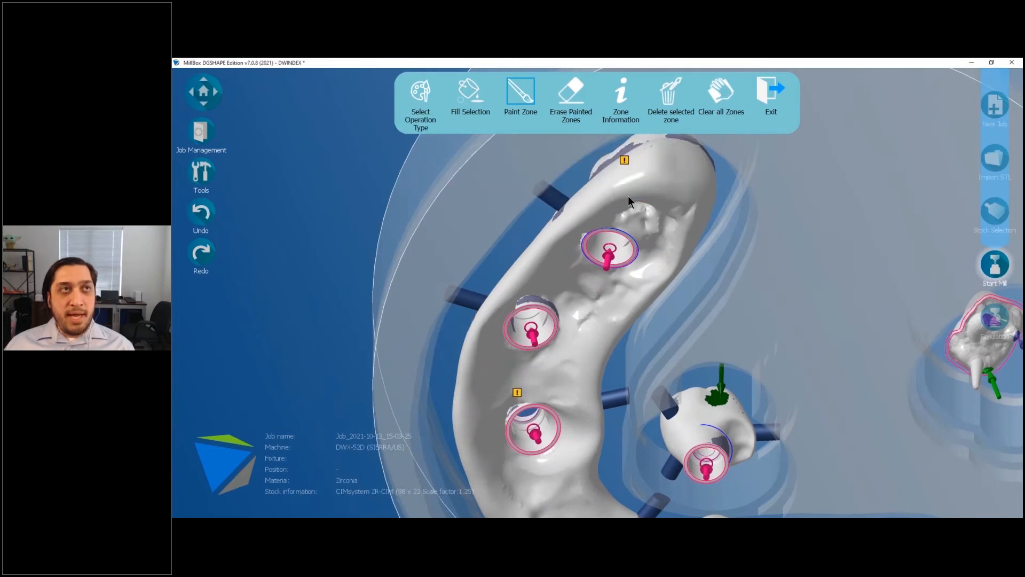
right_click_drag(809, 318, 706, 389)
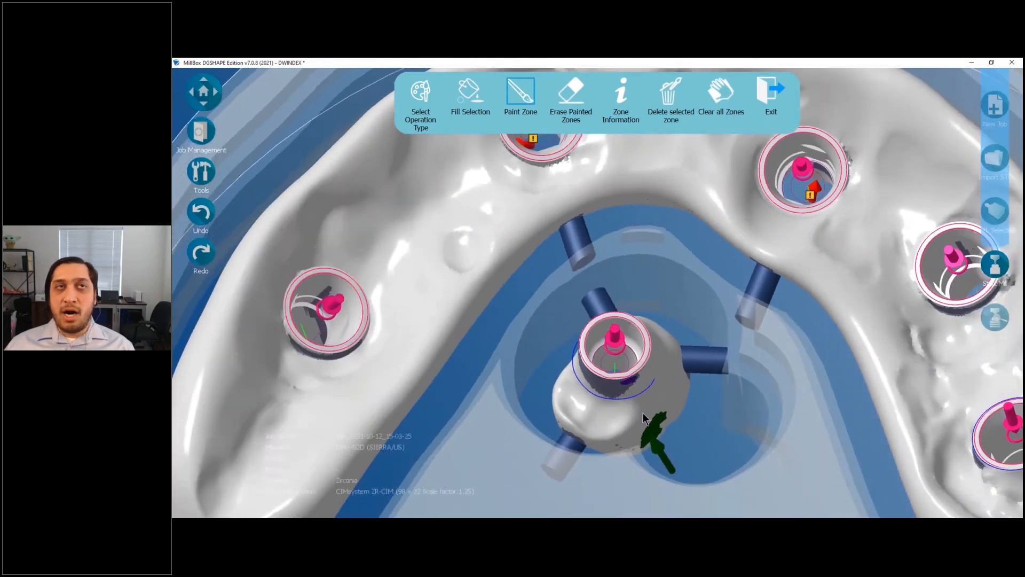
scroll(706, 390, "down", 5)
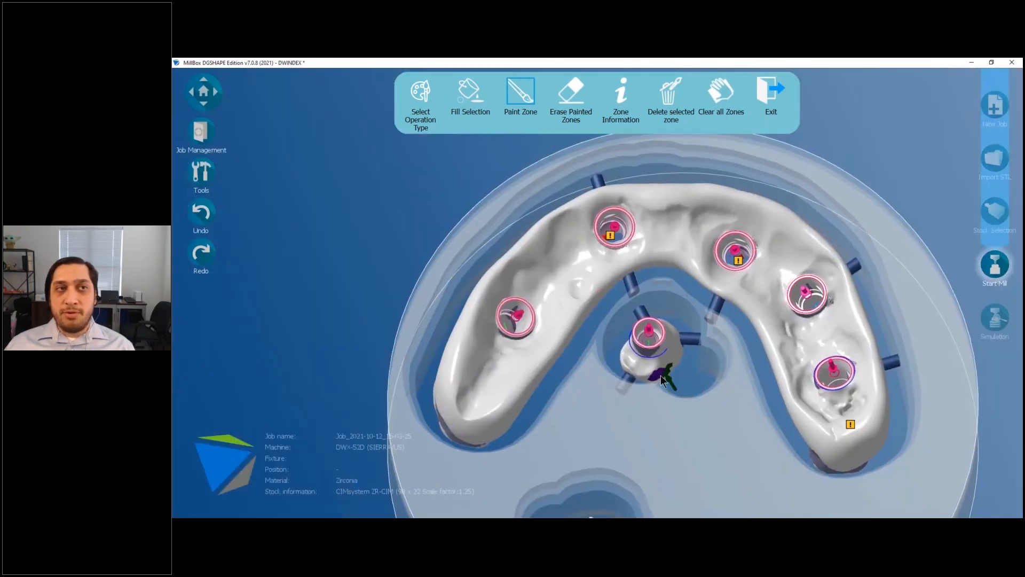
scroll(694, 374, "up", 5)
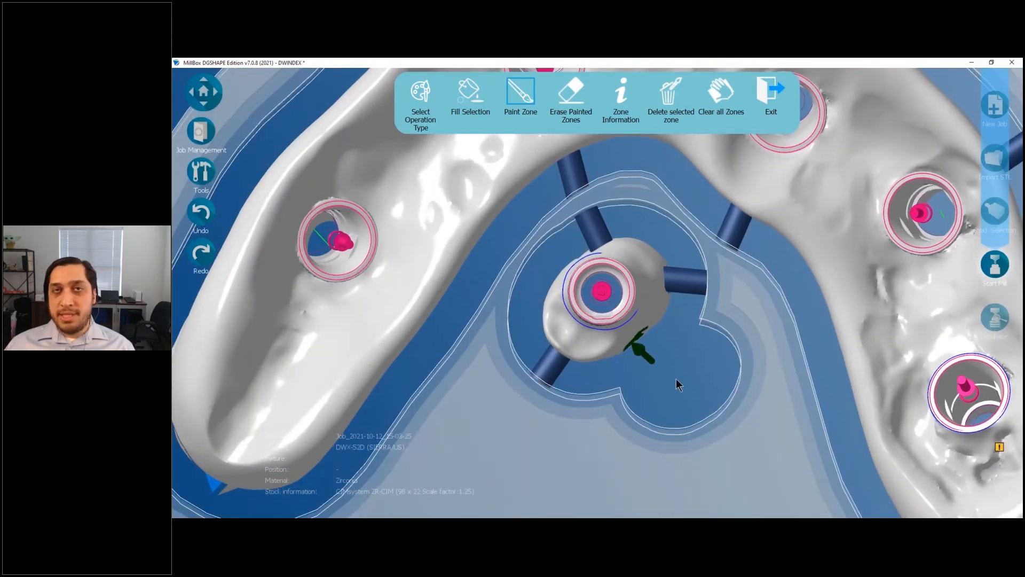
- Paint a second undercut zone over the dark collar area below the screw-retained crown's bore opening and view its tool arrow
mouse_move(629, 340)
right_mouse_down()
mouse_move(636, 358)
mouse_move(692, 359)
right_mouse_up()
mouse_move(693, 359)
left_mouse_down()
mouse_move(665, 379)
mouse_move(645, 374)
mouse_move(649, 359)
mouse_move(672, 365)
left_mouse_up()
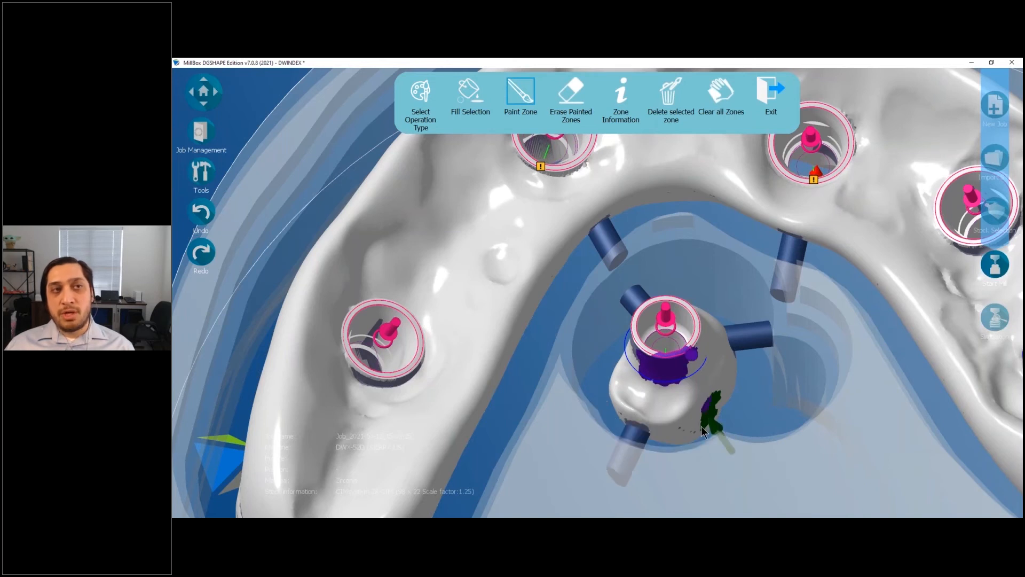
mouse_move(709, 382)
right_mouse_down()
mouse_move(705, 412)
mouse_move(714, 416)
mouse_move(735, 307)
mouse_move(724, 258)
mouse_move(691, 241)
right_mouse_up()
scroll(691, 241, "up", 1)
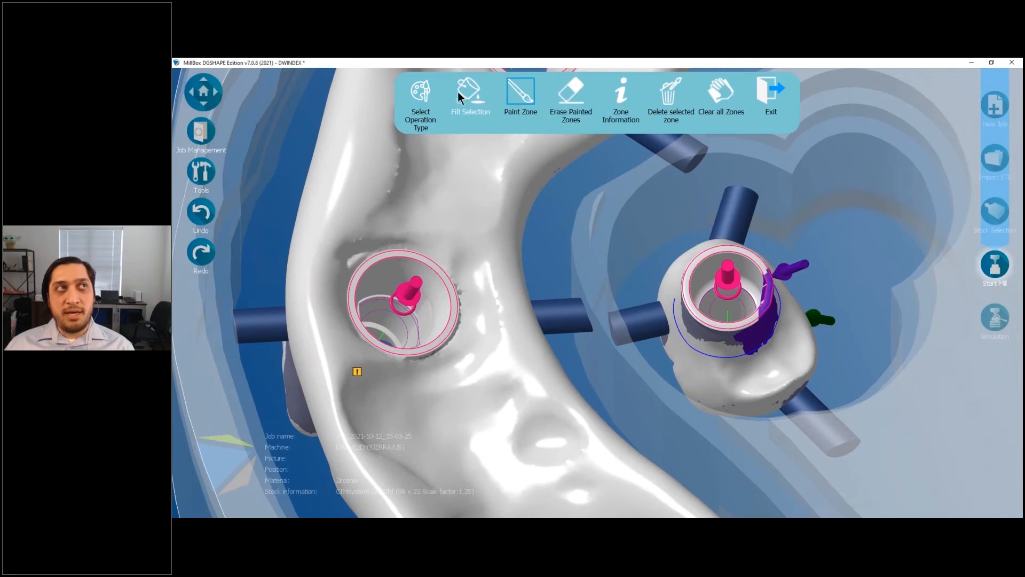
- Start another manual undercut zone on the screw-retained crown and paint it over the remaining dark collar area beside the purple zone
left_click(430, 111)
left_click(568, 163)
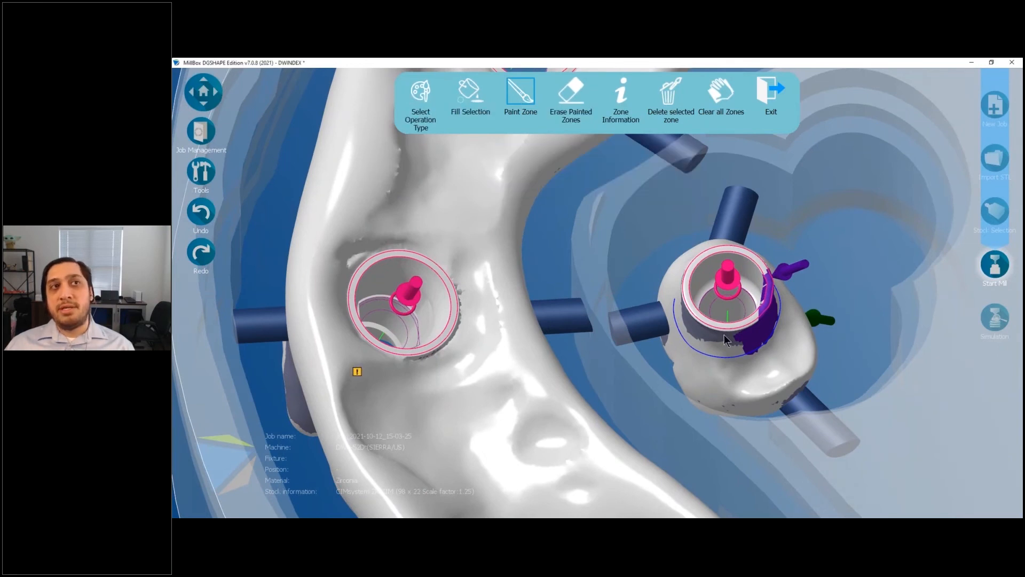
left_click(731, 366)
right_click_drag(732, 366, 737, 331)
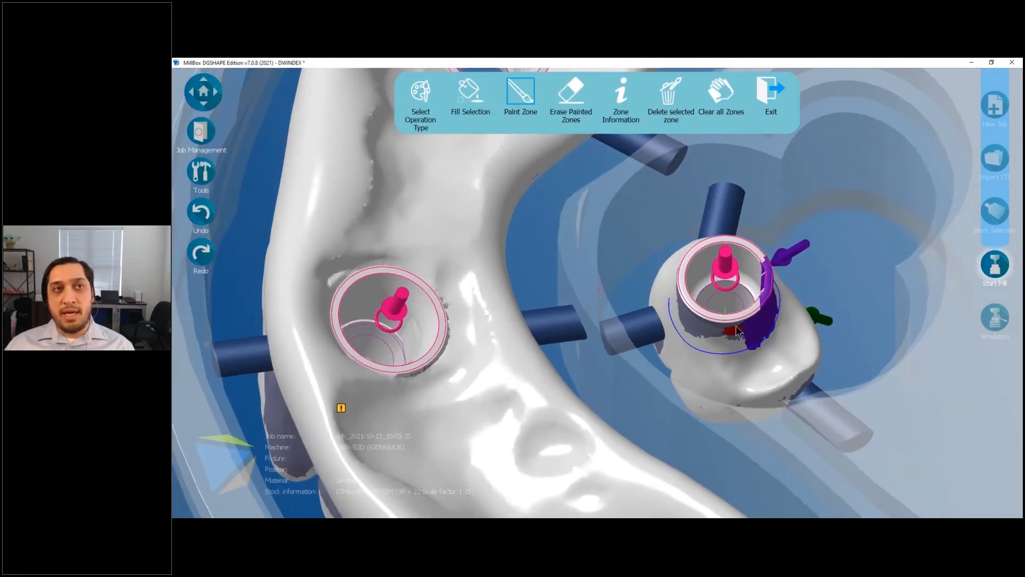
mouse_move(737, 331)
left_mouse_down()
mouse_move(726, 344)
mouse_move(701, 339)
mouse_move(681, 323)
mouse_move(729, 334)
mouse_move(690, 319)
left_mouse_up()
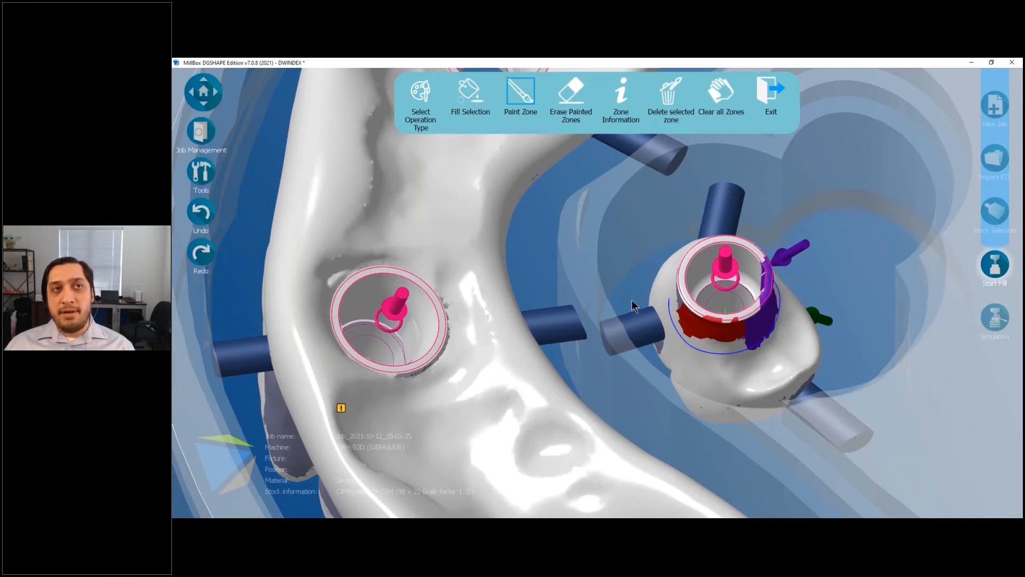
- Check the tool directions of the three undercut zones on the screw-retained crown and leave zone designation
right_click_drag(632, 302, 815, 344)
scroll(814, 344, "up", 3)
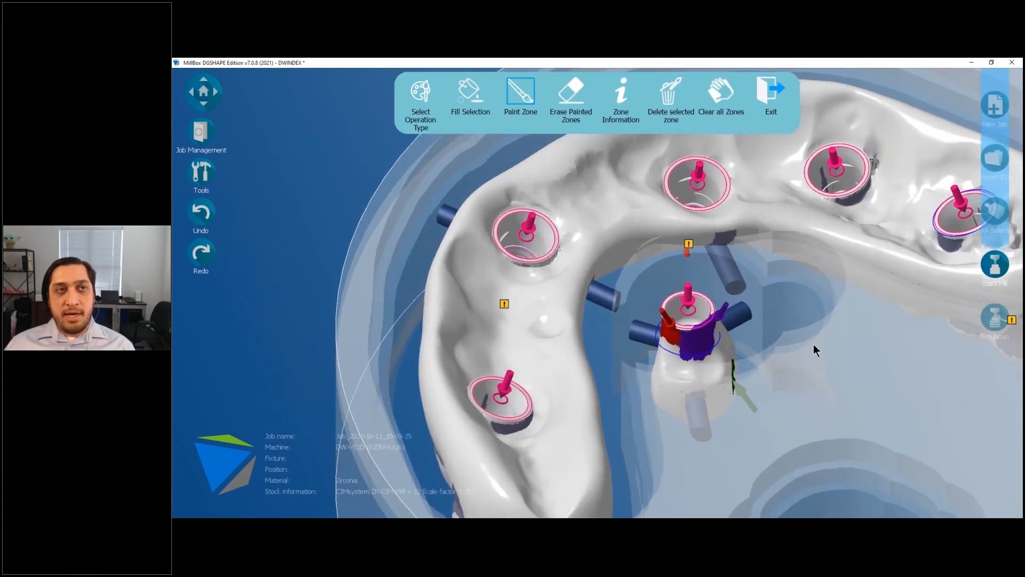
mouse_move(662, 382)
right_mouse_down()
mouse_move(695, 352)
mouse_move(686, 382)
mouse_move(671, 392)
right_mouse_up()
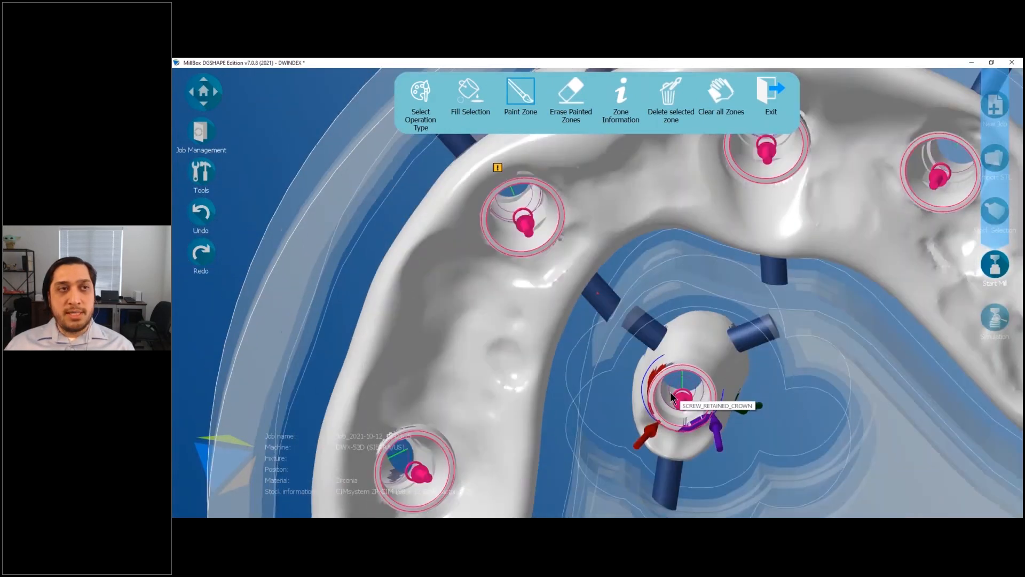
scroll(671, 392, "down", 4)
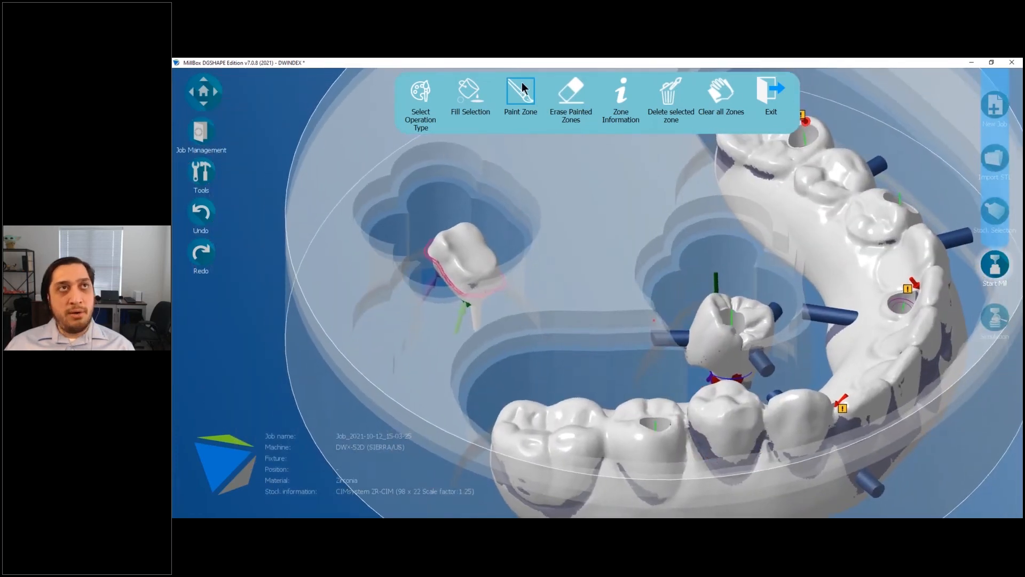
left_click(766, 89)
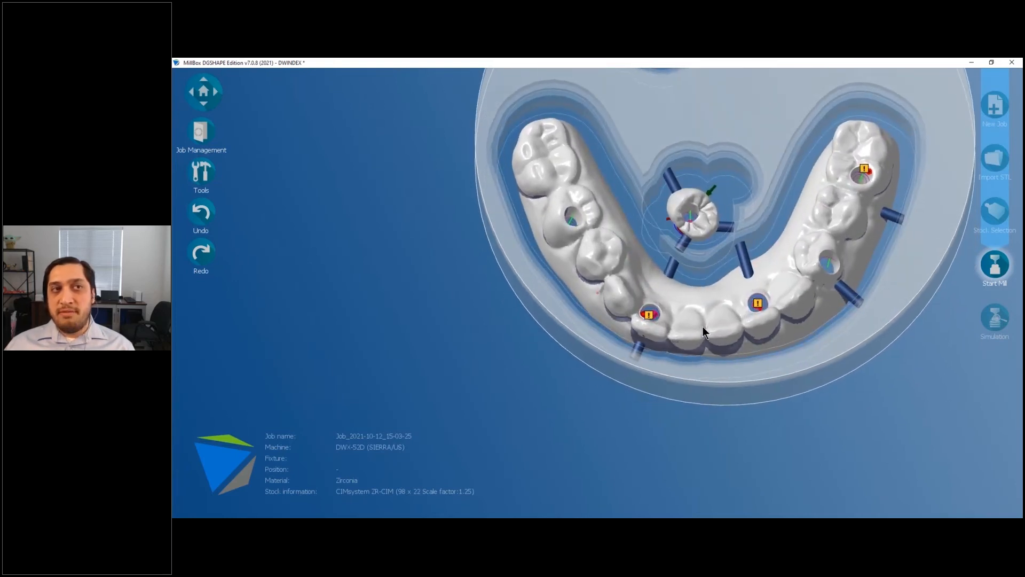
- Set the screw-retained bridge's offset to 4 without nesting it again, and inspect the space around it
left_click(703, 328)
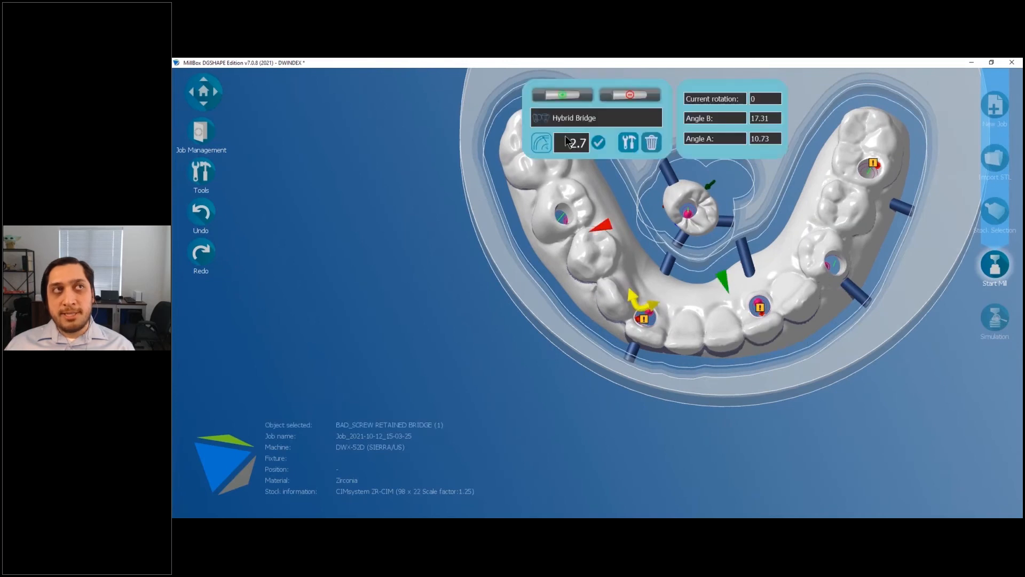
left_click(629, 142)
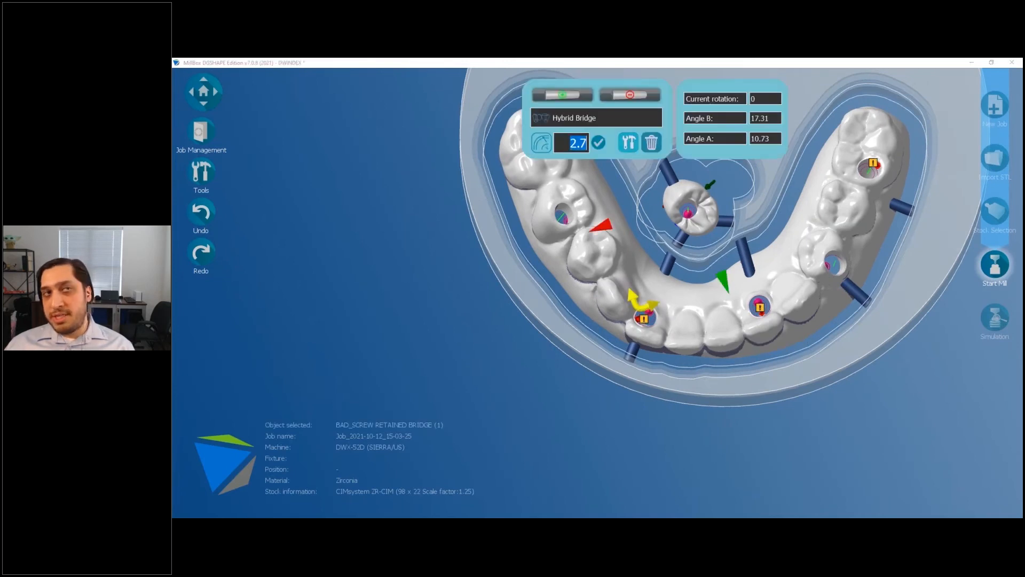
type("4")
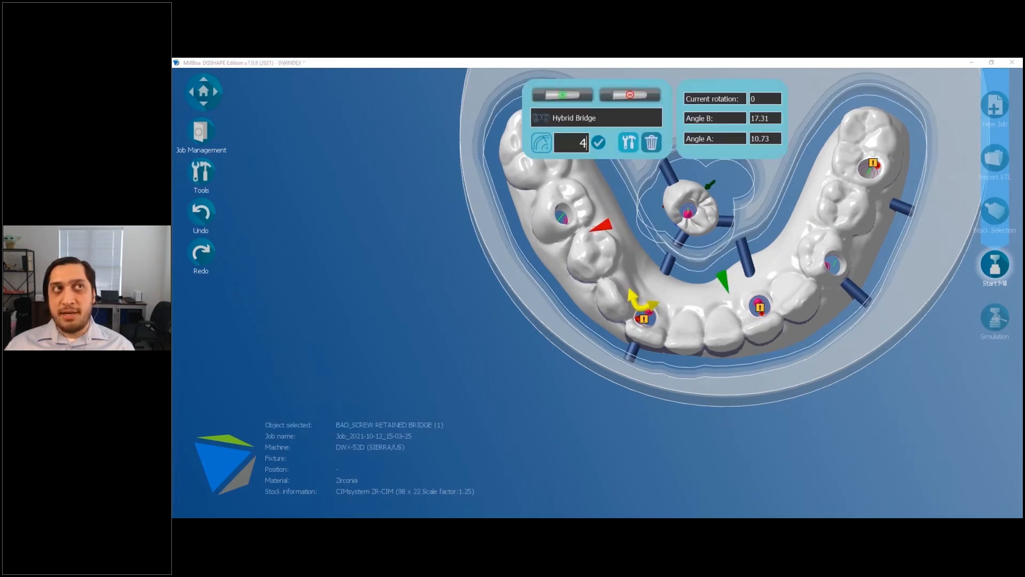
left_click(598, 142)
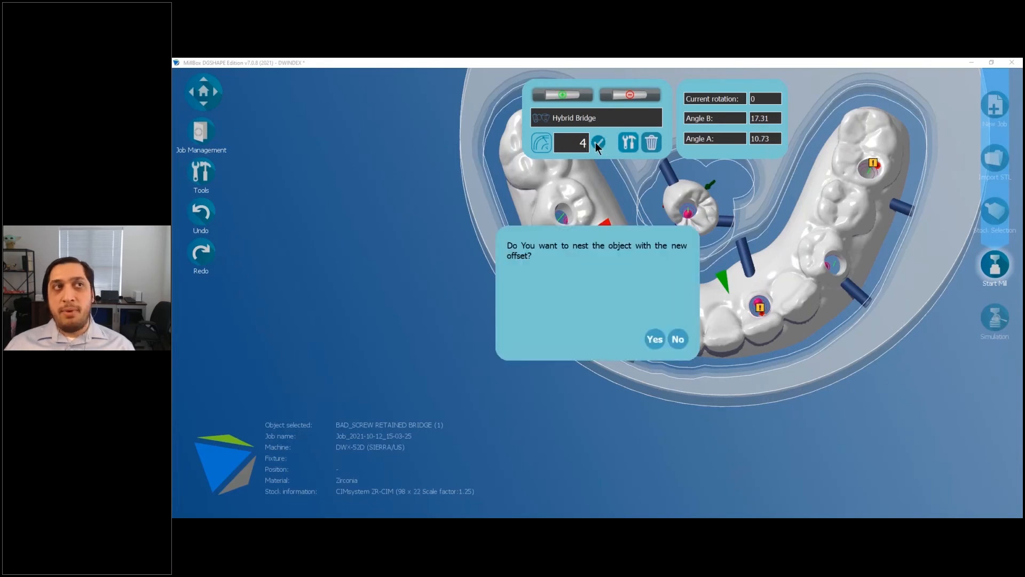
left_click(679, 340)
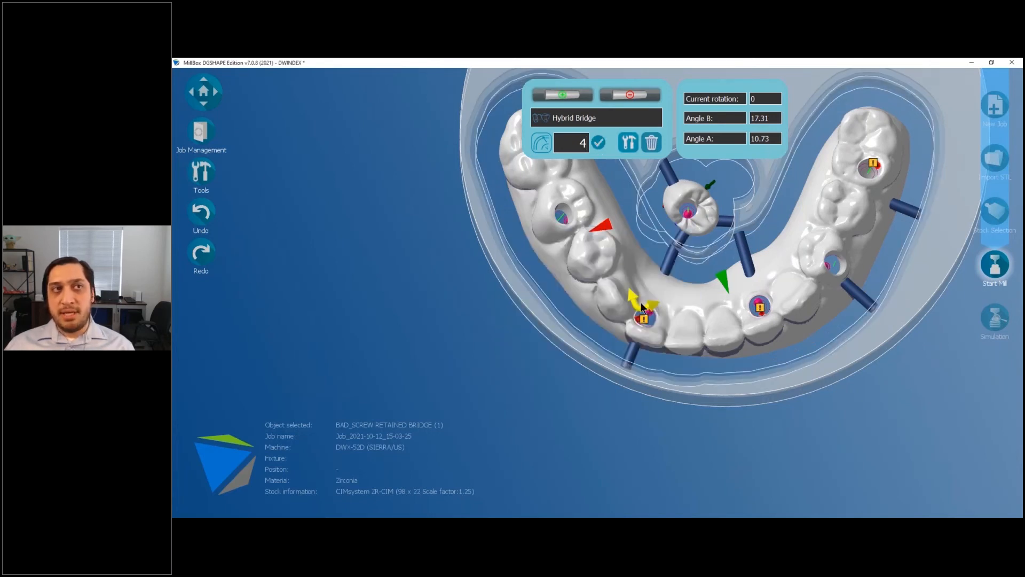
right_click_drag(682, 316, 672, 339)
scroll(672, 338, "up", 5)
middle_click_drag(736, 390, 630, 390)
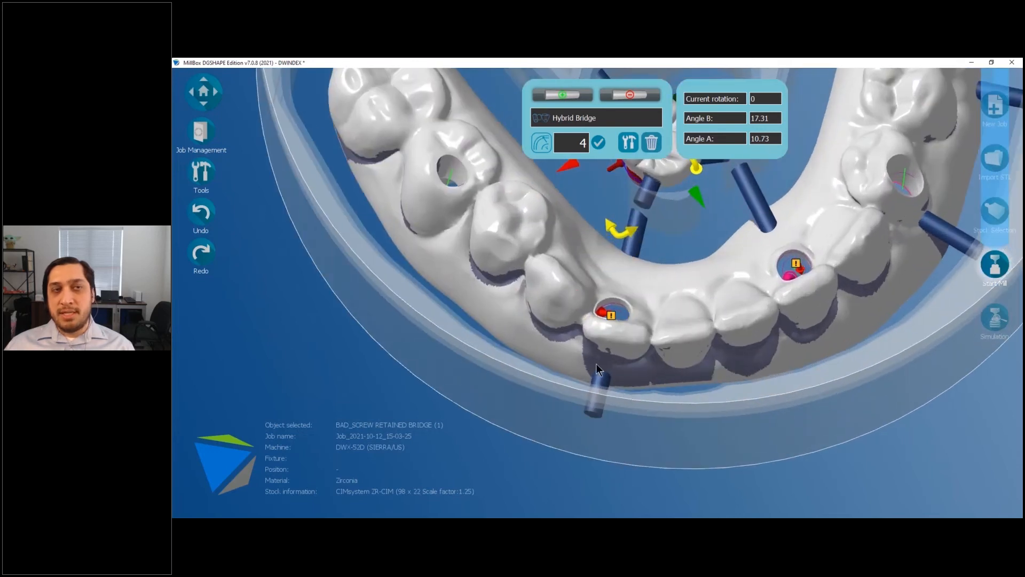
scroll(703, 358, "down", 6)
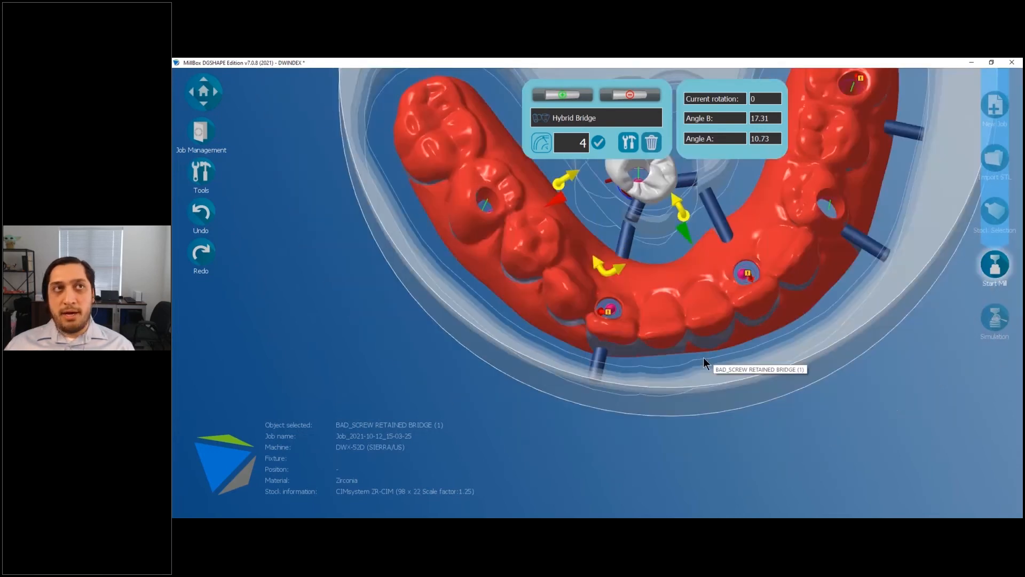
- Reposition the screw-retained crown in the disc, keeping it inside the bridge's arch and clear of the bridge
right_click_drag(658, 274, 662, 228)
left_click_drag(658, 266, 656, 199)
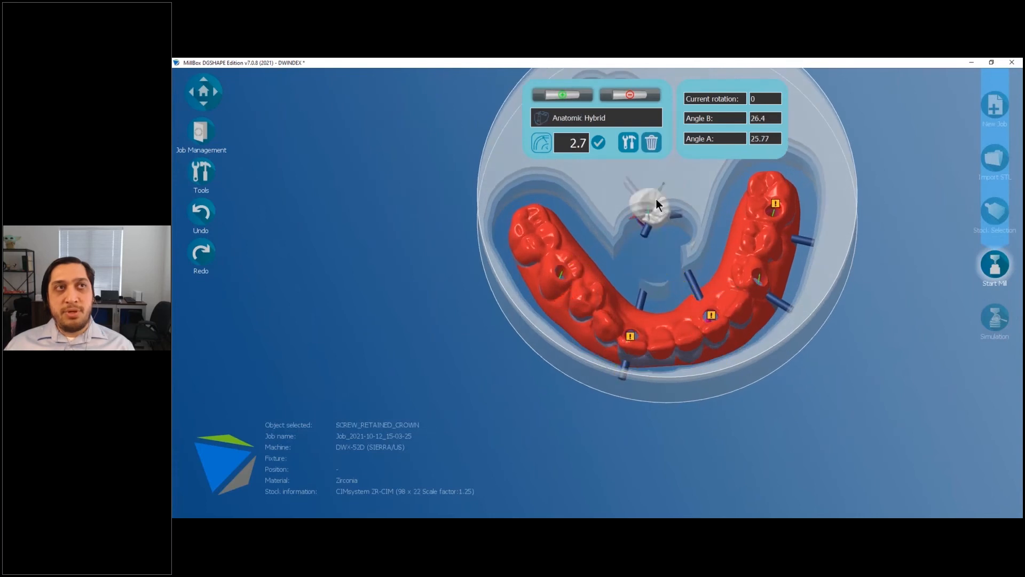
left_click(838, 165)
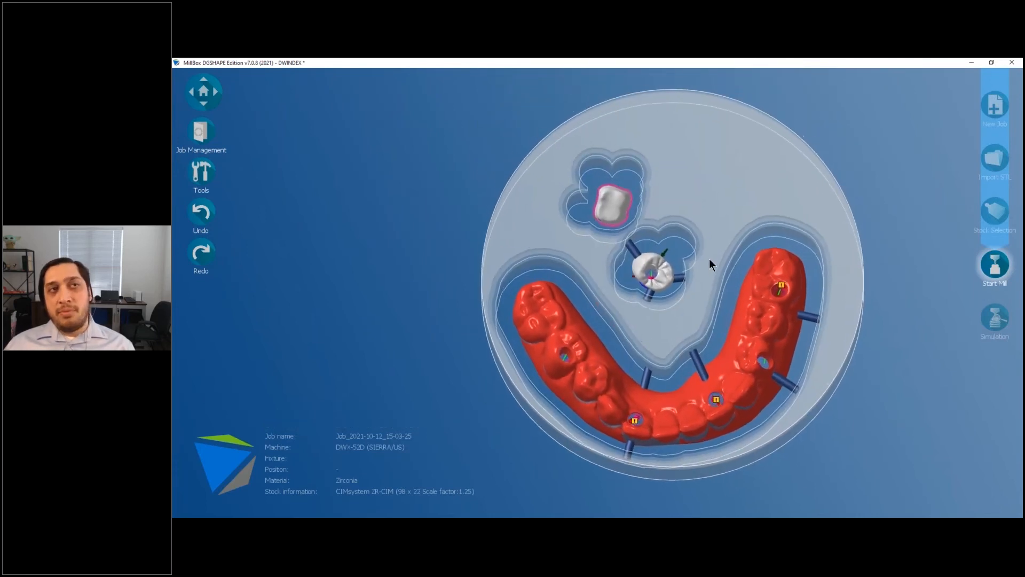
left_click(653, 270)
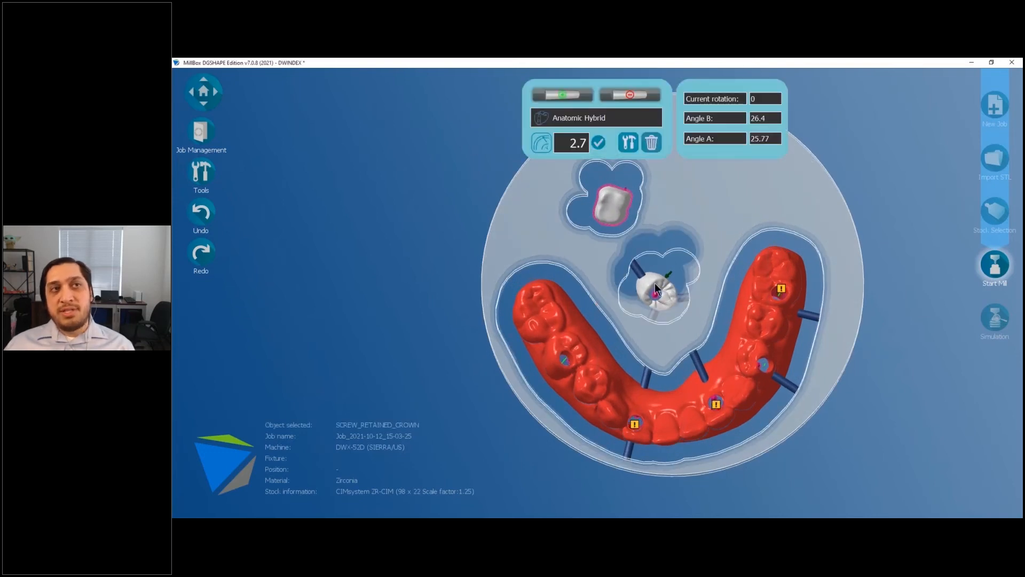
left_click(708, 185)
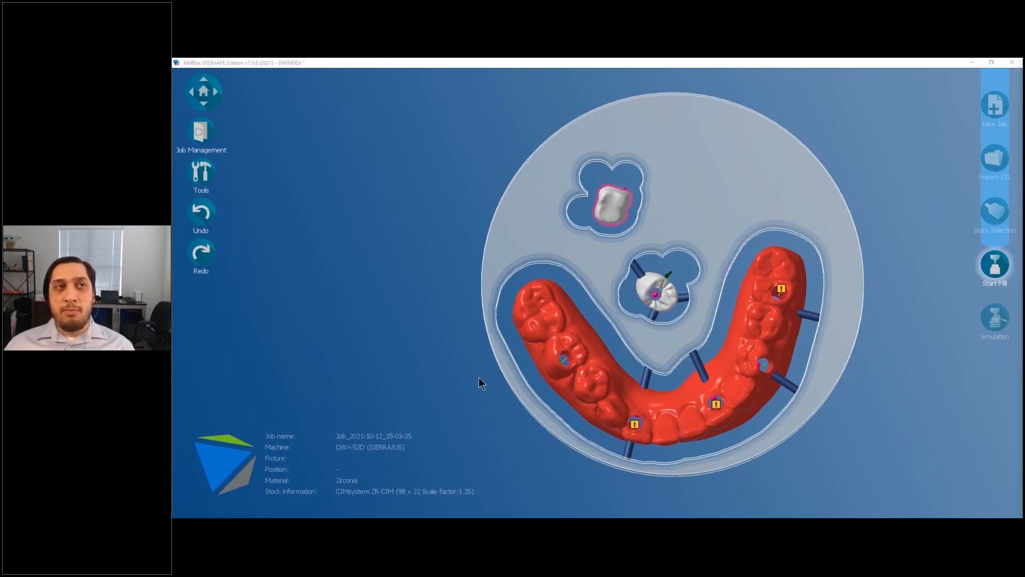
- Delete the screw-retained crown and the post and core from the disc
left_click(793, 165)
middle_click_drag(793, 165, 794, 165)
scroll(793, 165, "up", 3)
scroll(794, 165, "down", 3)
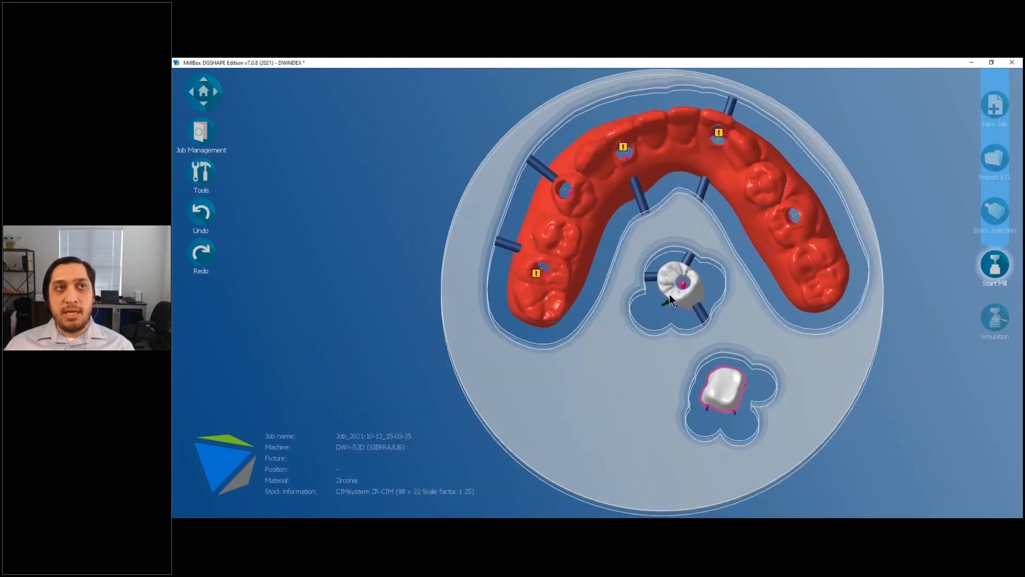
left_click(668, 296)
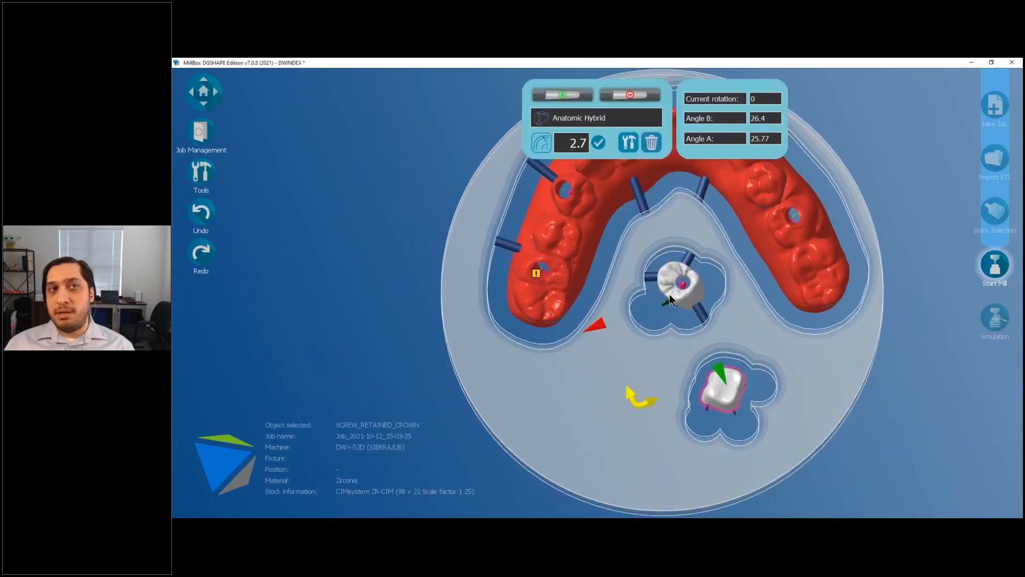
key("Delete")
key("Return")
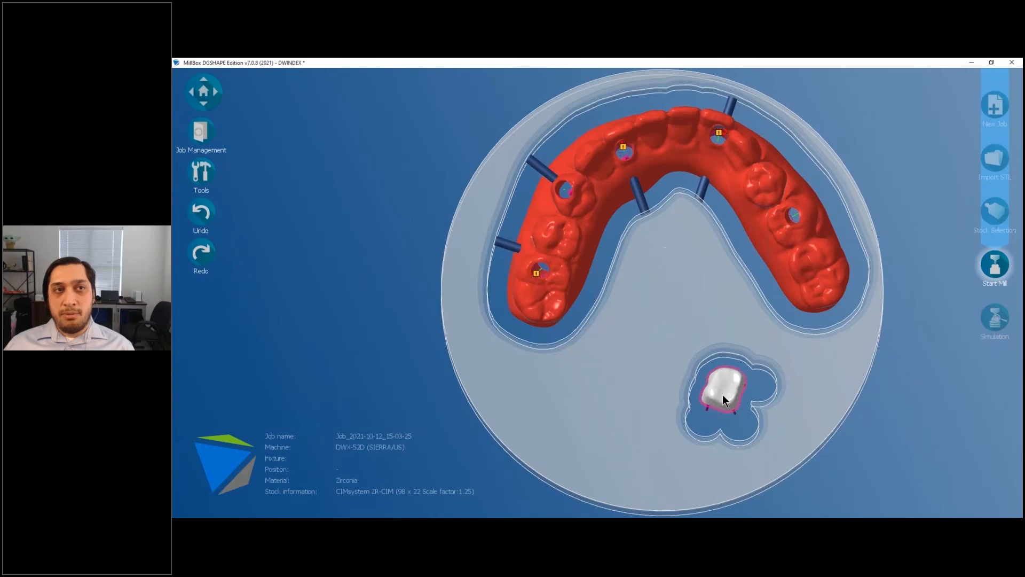
left_click(723, 397)
key("Delete")
key("Return")
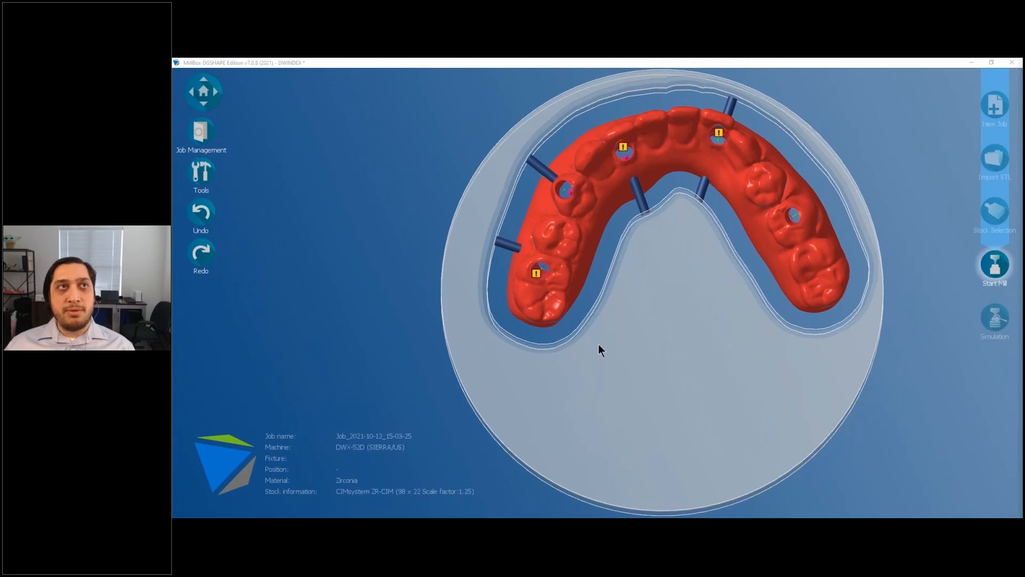
left_click(993, 159)
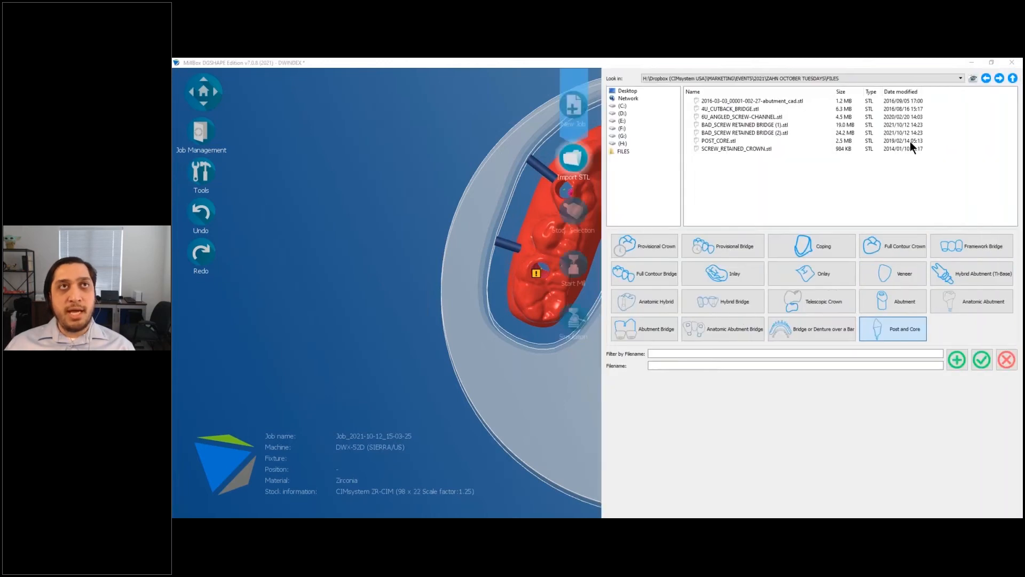
left_click(750, 101)
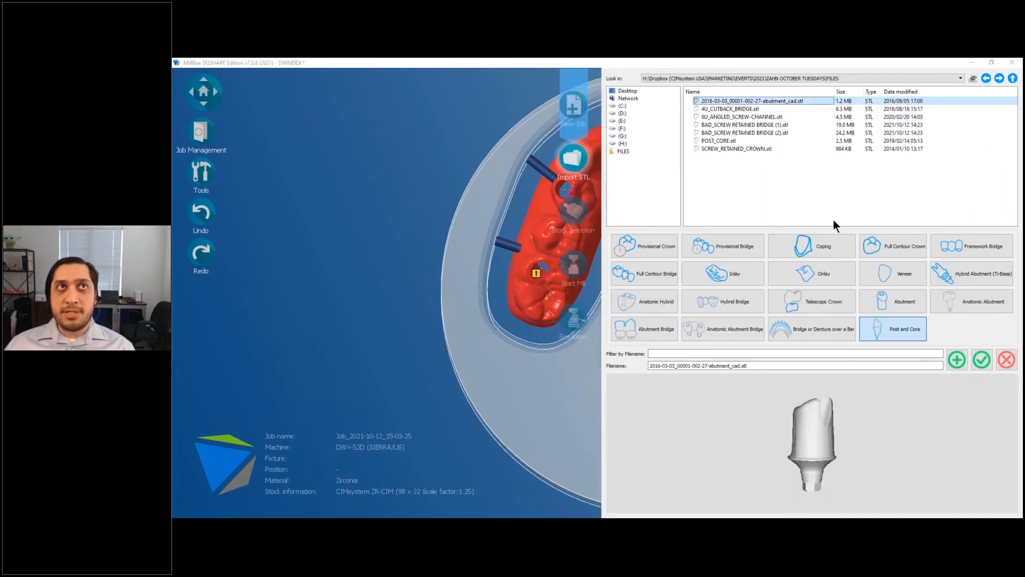
left_click(877, 327)
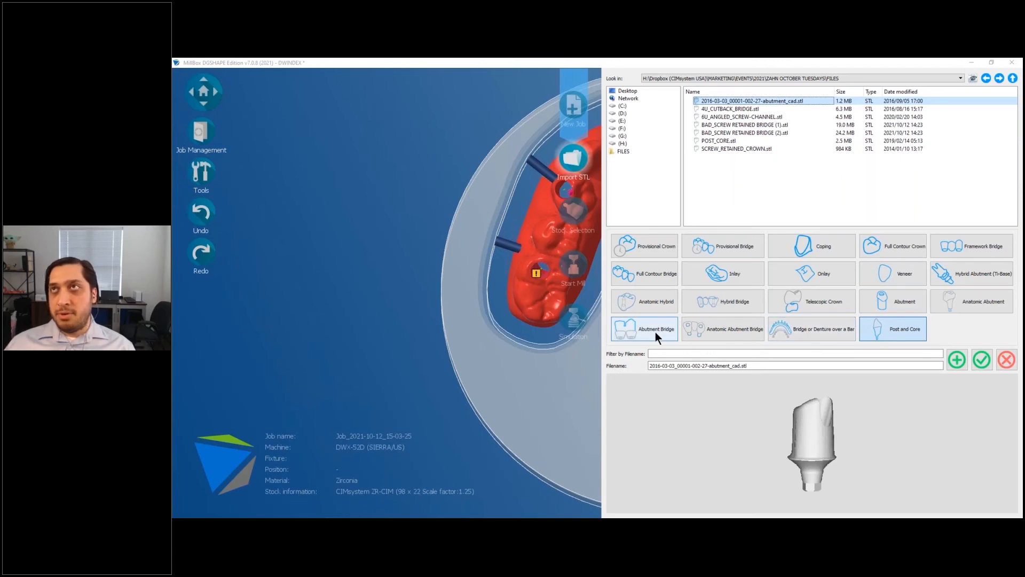
left_click(900, 305)
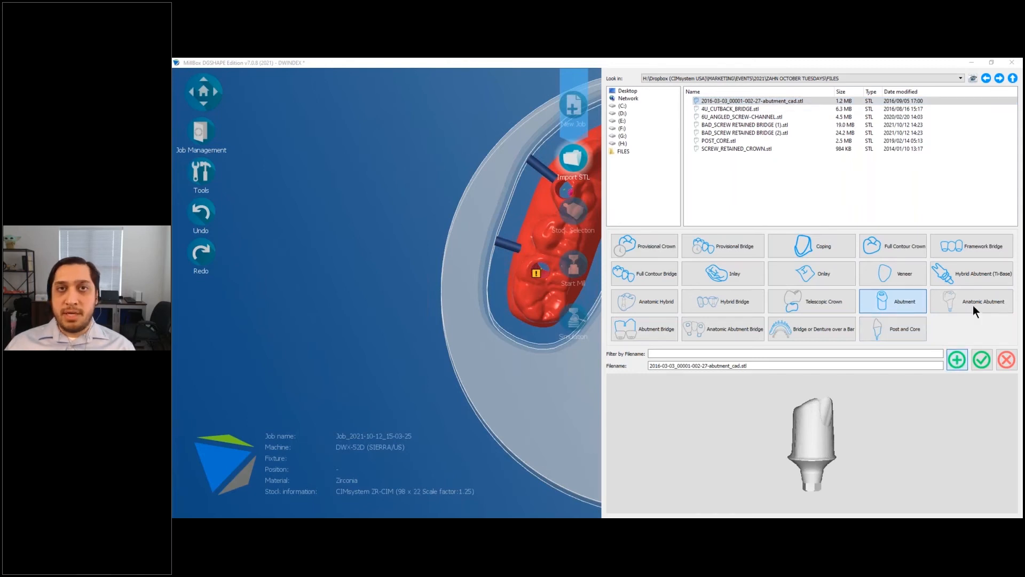
left_click(986, 361)
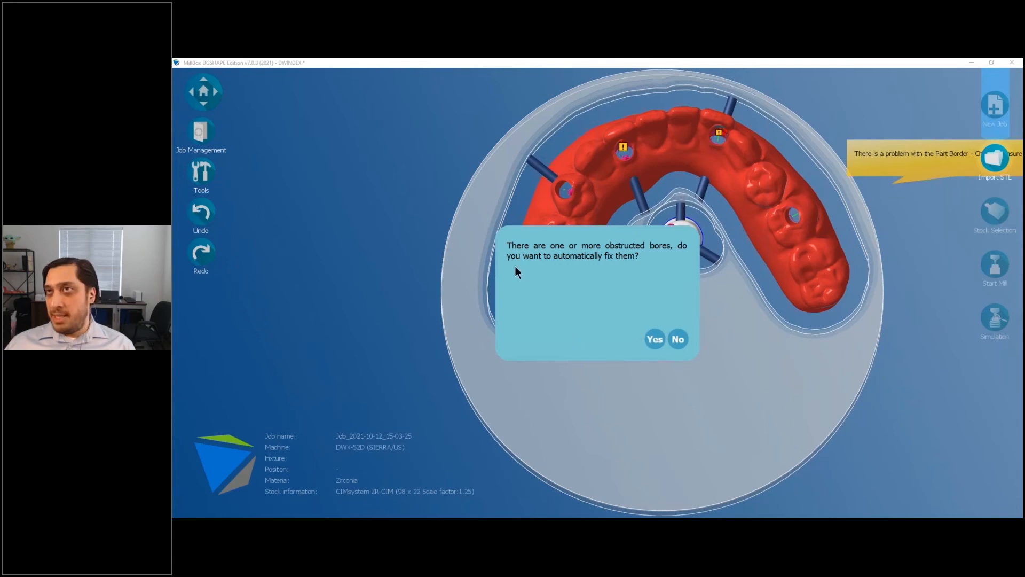
left_click(677, 339)
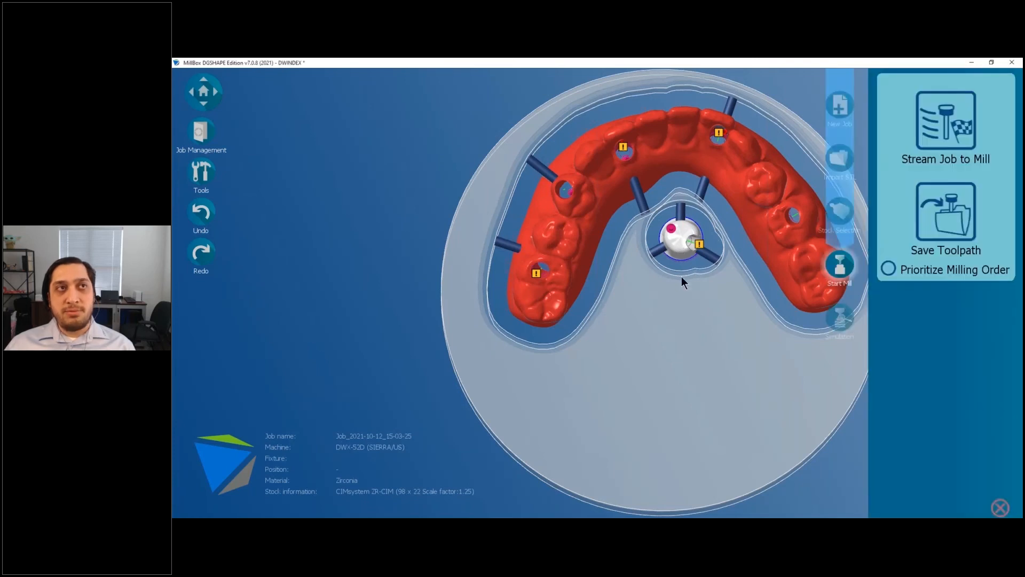
- Examine the abutment's angled screw channel and the direction of its red bore arrow up close
left_click_drag(681, 277, 687, 354)
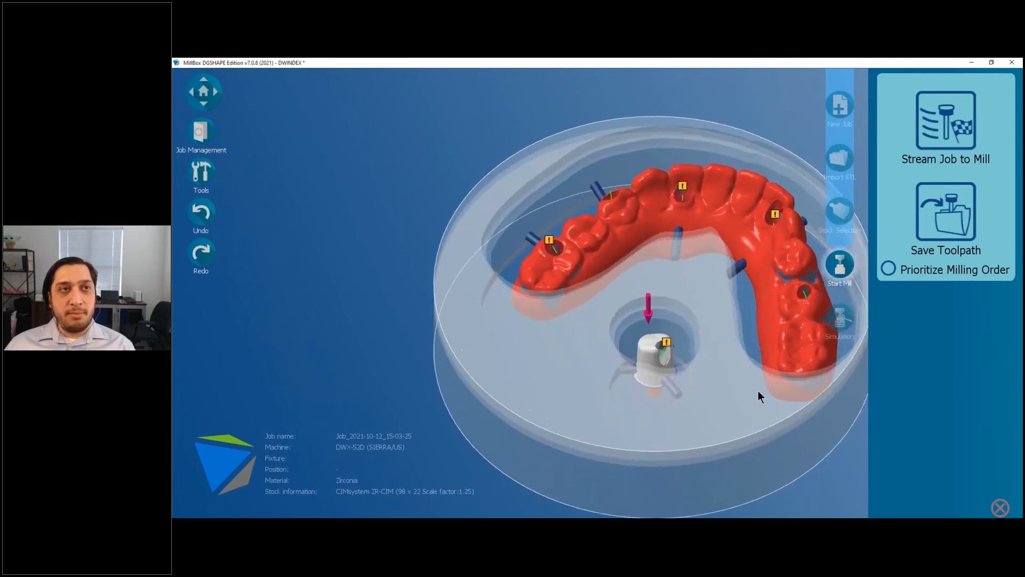
middle_click_drag(758, 390, 672, 349)
scroll(672, 350, "up", 3)
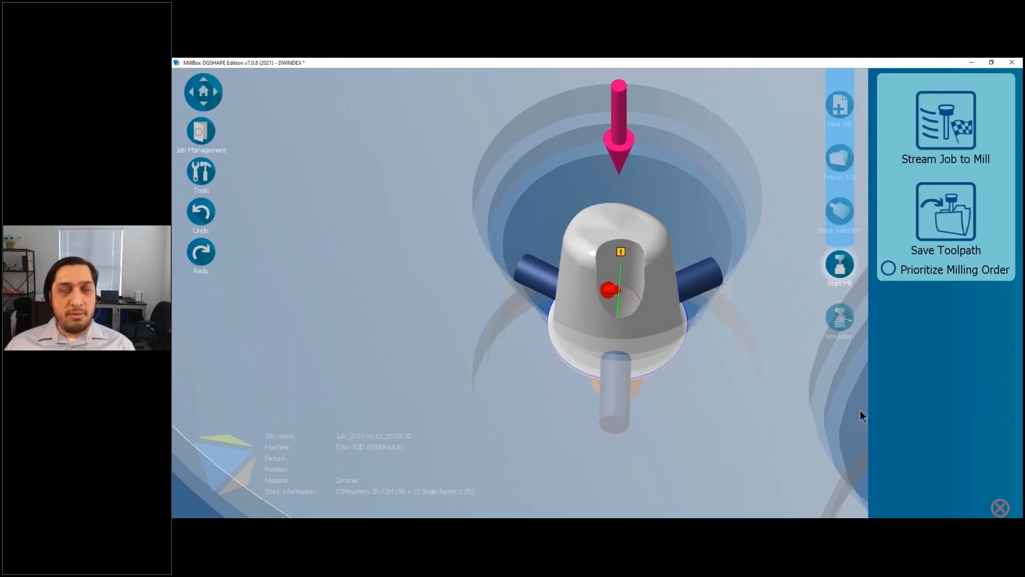
scroll(679, 310, "up", 4)
middle_click_drag(679, 310, 640, 285)
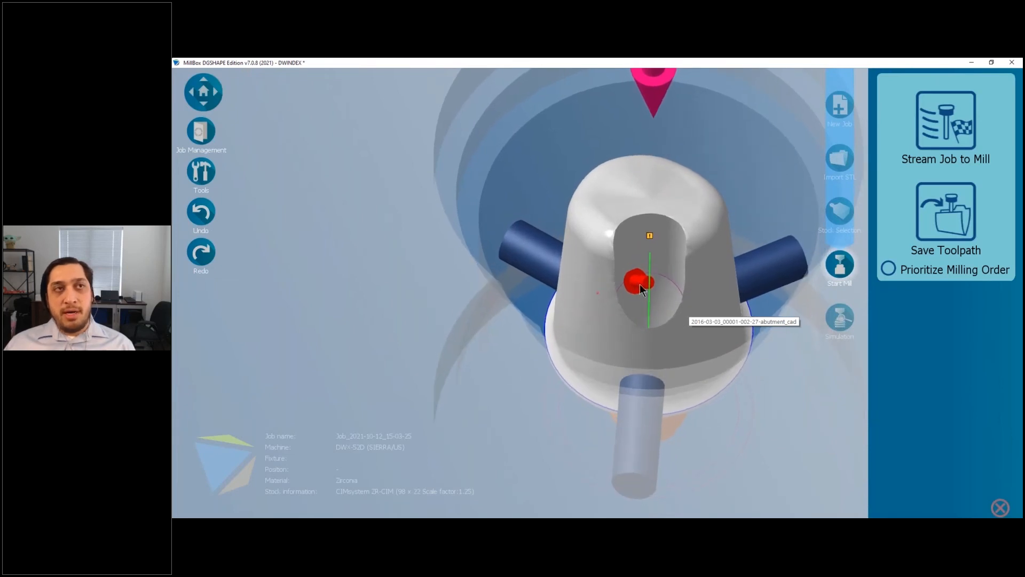
scroll(634, 300, "up", 3)
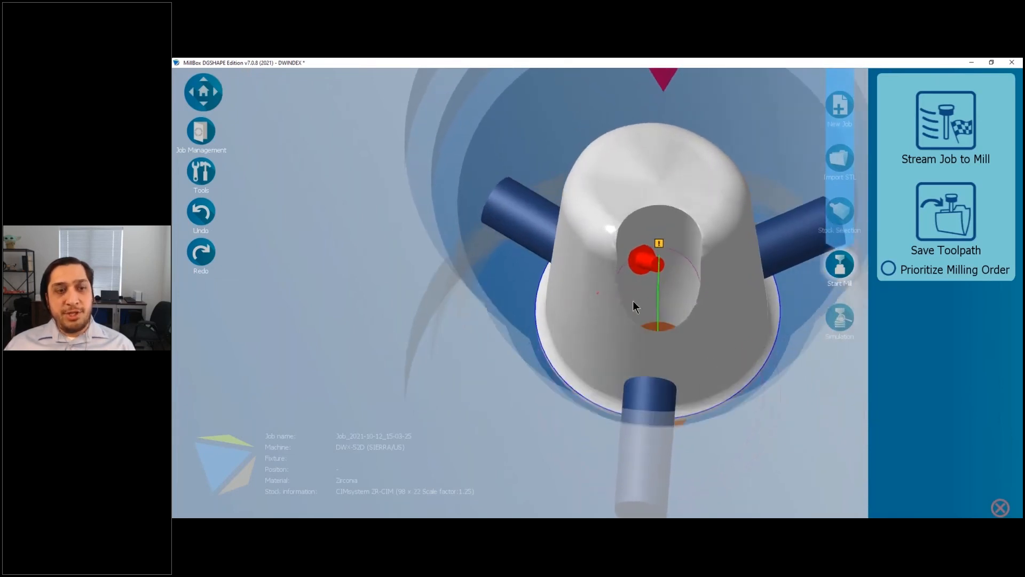
scroll(634, 303, "up", 5)
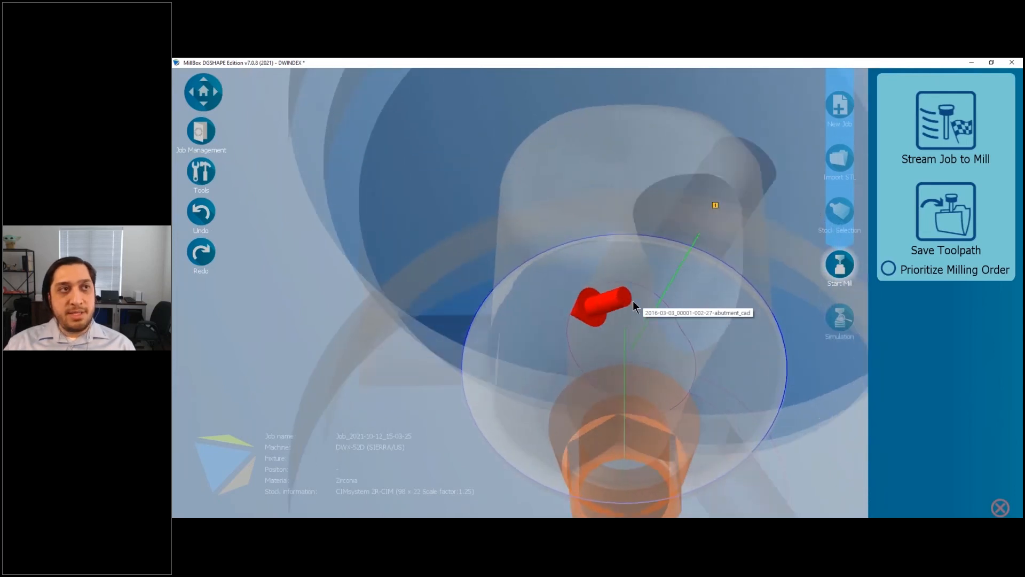
- Examine from several angles where the abutment's angled channel meets its implant connection, switching to transparent and wireframe display
scroll(634, 303, "up", 3)
scroll(634, 304, "up", 2)
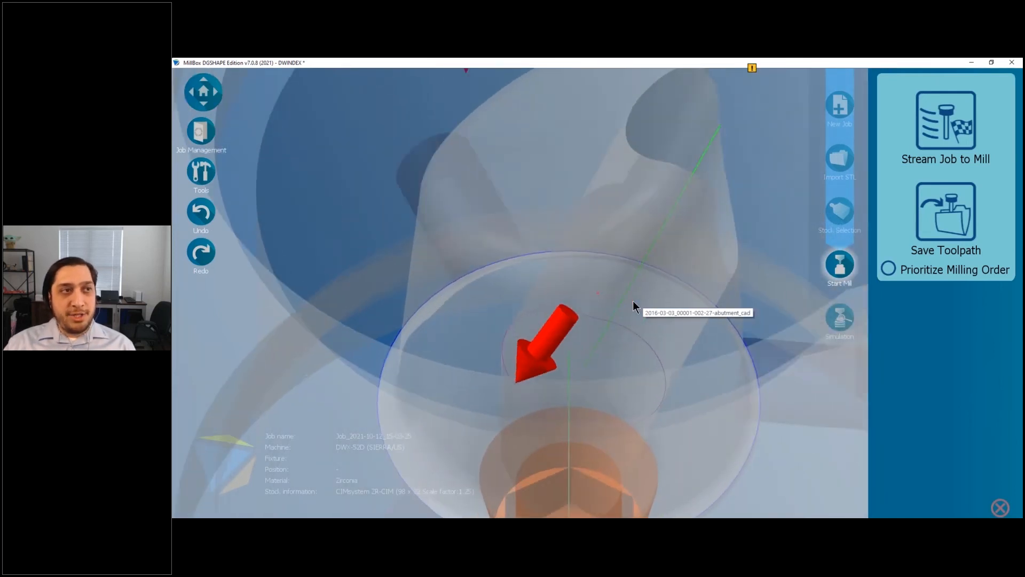
middle_click_drag(632, 300, 633, 301)
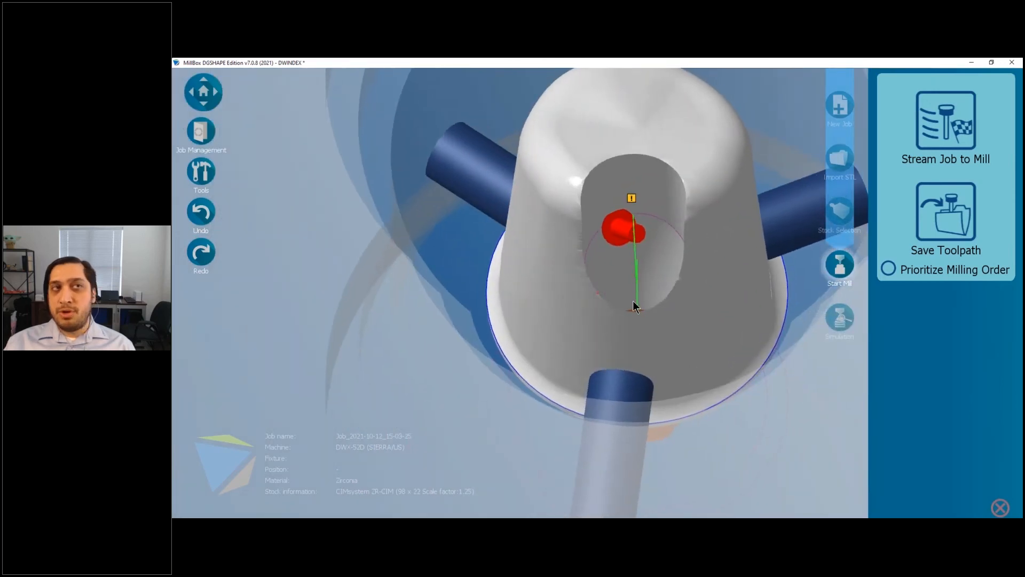
mouse_move(634, 300)
middle_mouse_down()
mouse_move(664, 233)
mouse_move(647, 228)
middle_mouse_up()
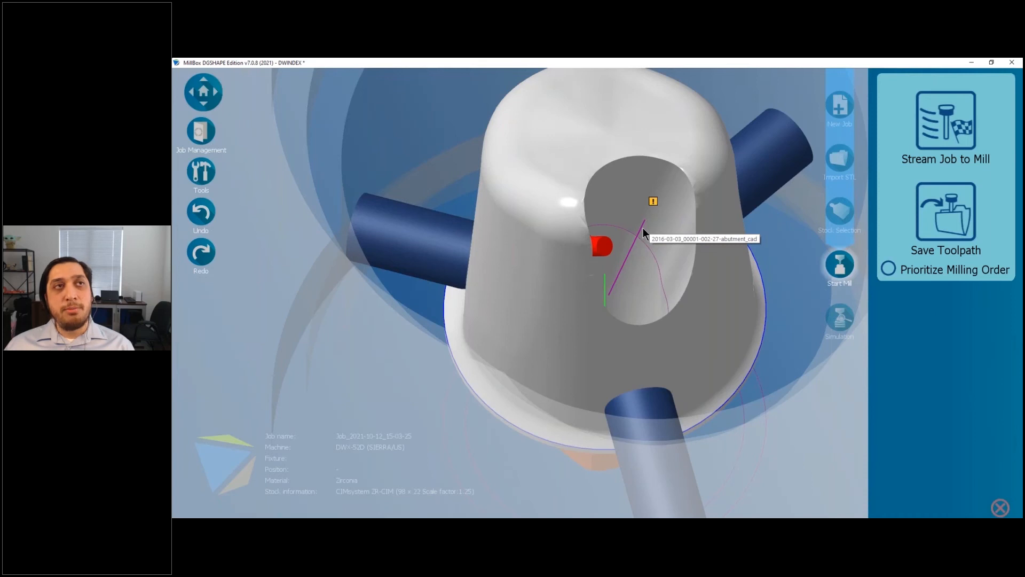
middle_click_drag(642, 228, 646, 388)
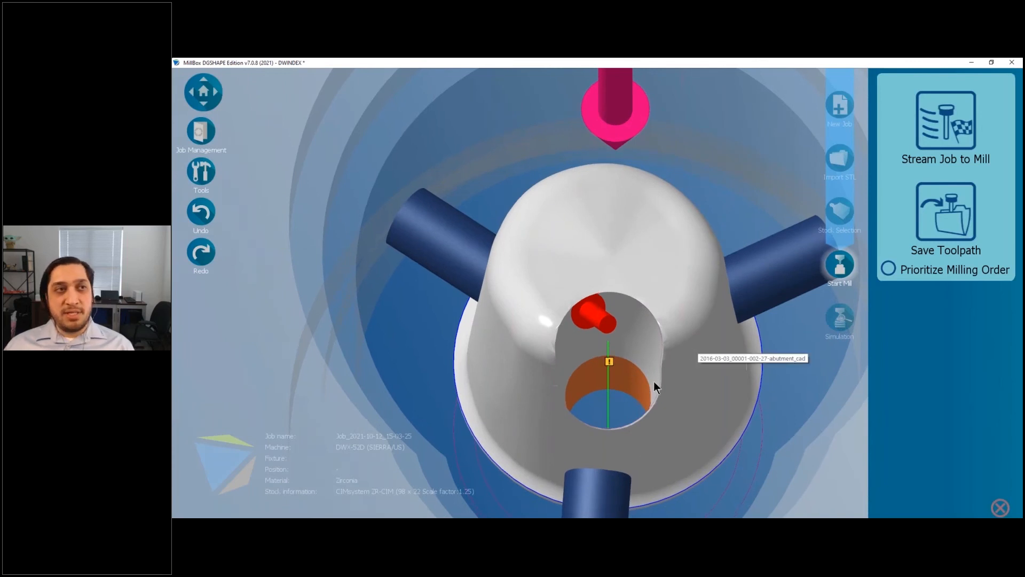
middle_click_drag(654, 381, 632, 342)
key("t")
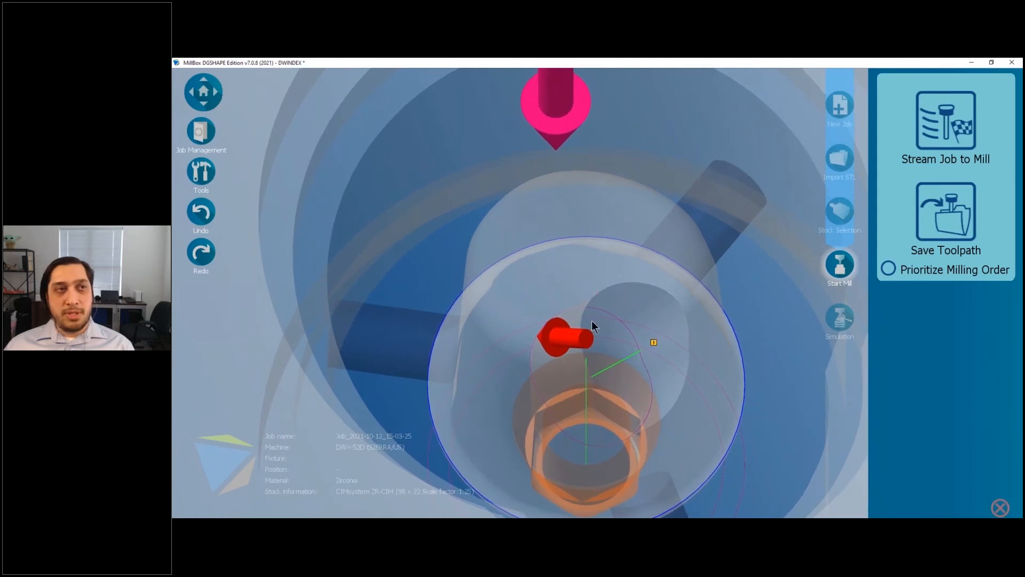
middle_click_drag(643, 392, 626, 395)
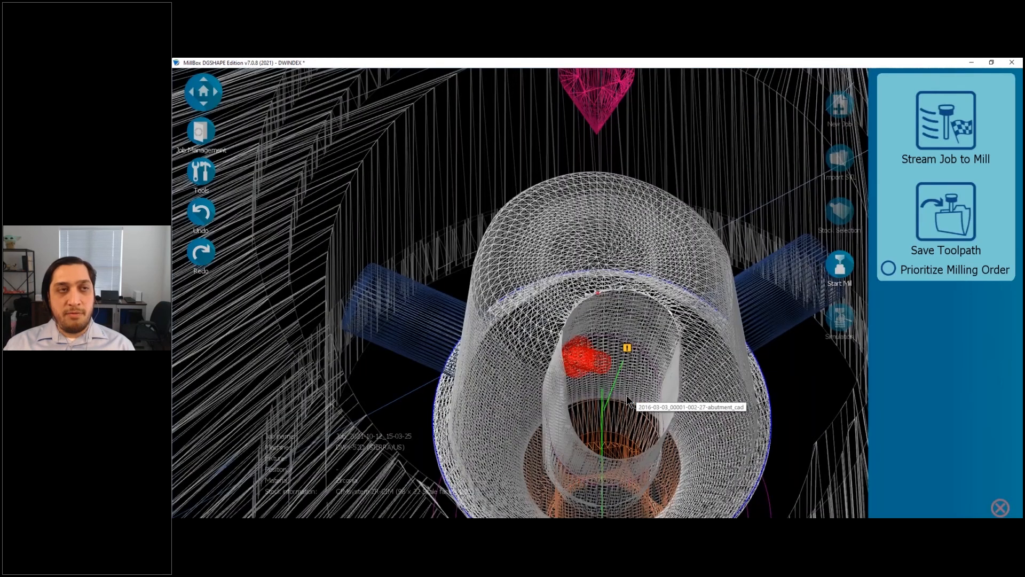
key("w")
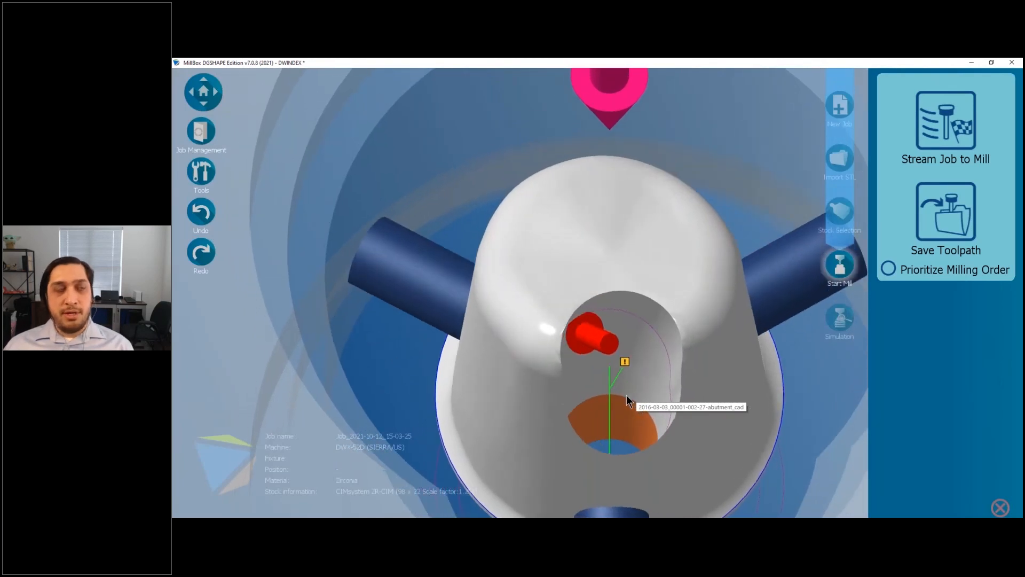
- Inspect the angled bore's cylinder inside the abutment, checking its alignment with the screw channel while its dimension settings are open
middle_click_drag(668, 343, 677, 303)
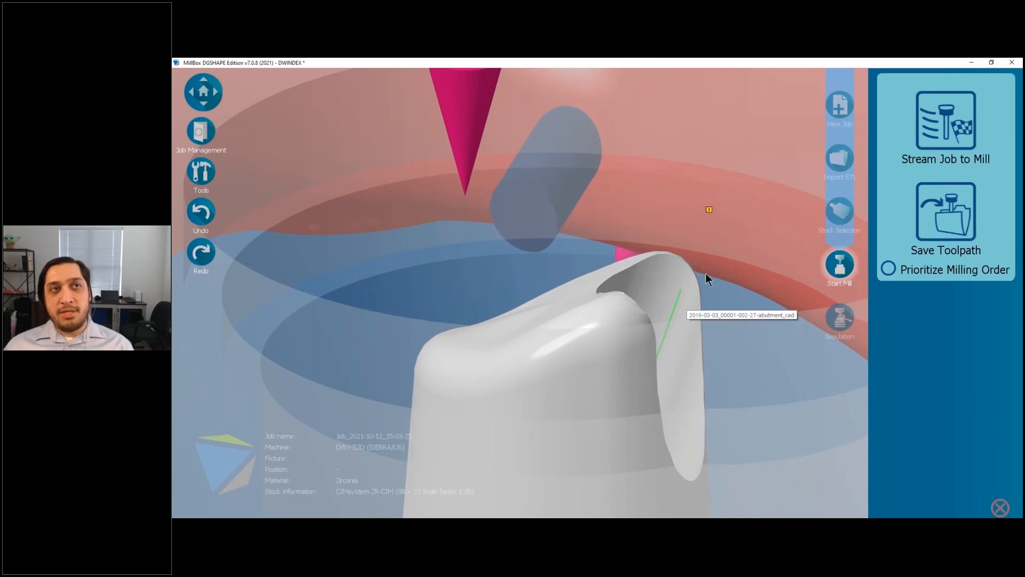
left_click(680, 296)
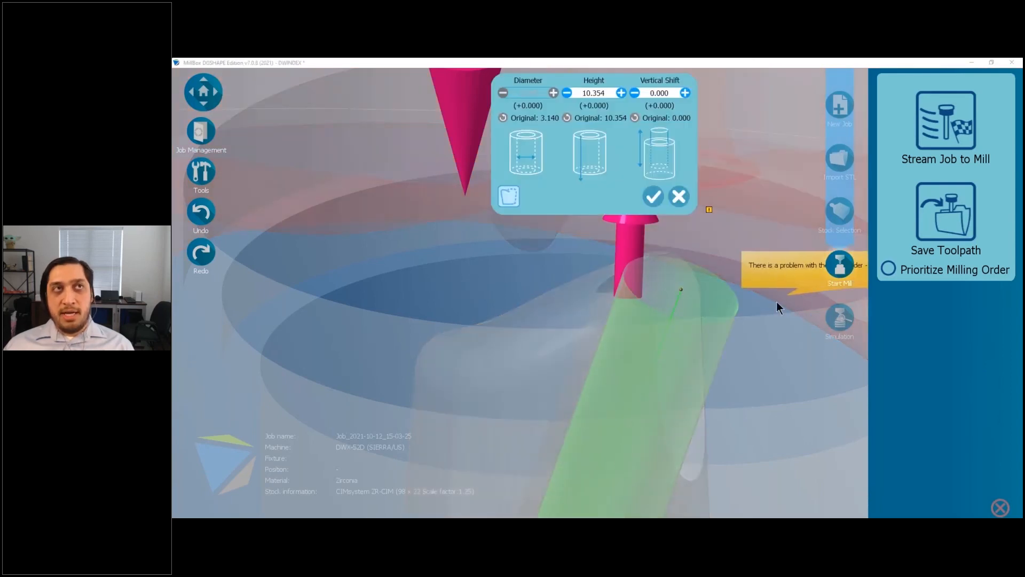
left_click(679, 196)
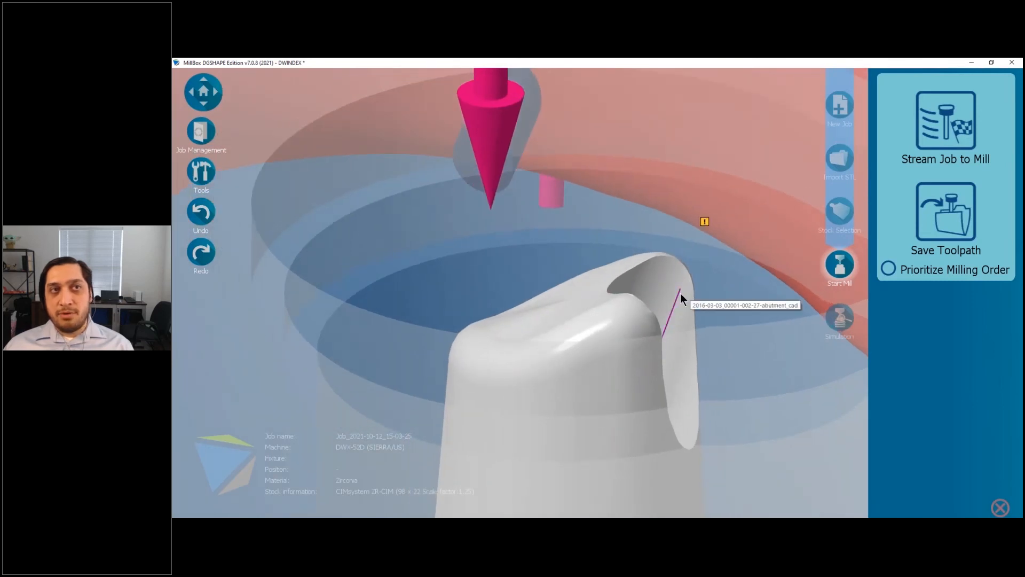
left_click(680, 294)
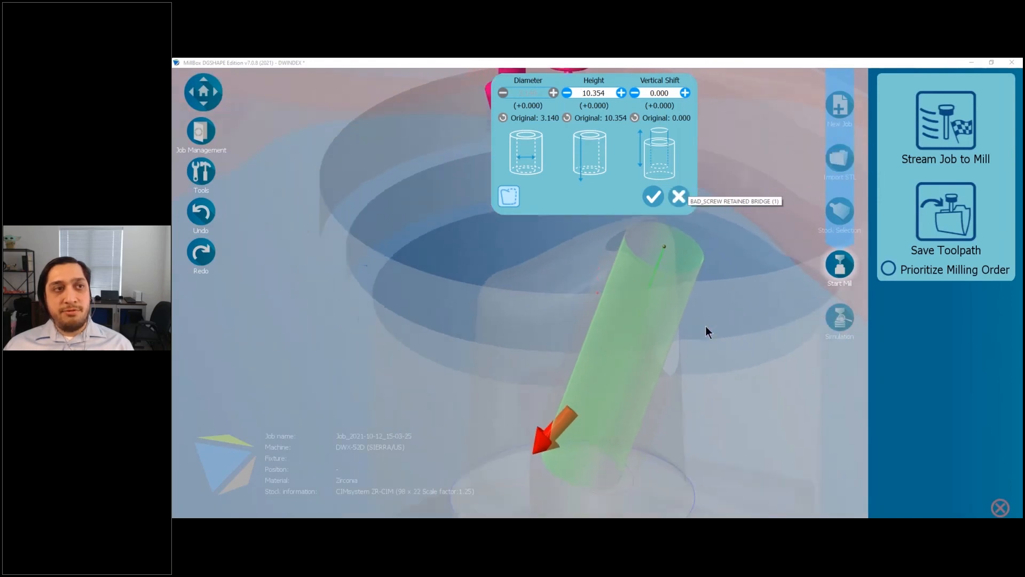
middle_click_drag(706, 326, 633, 398)
middle_click_drag(594, 479, 685, 163)
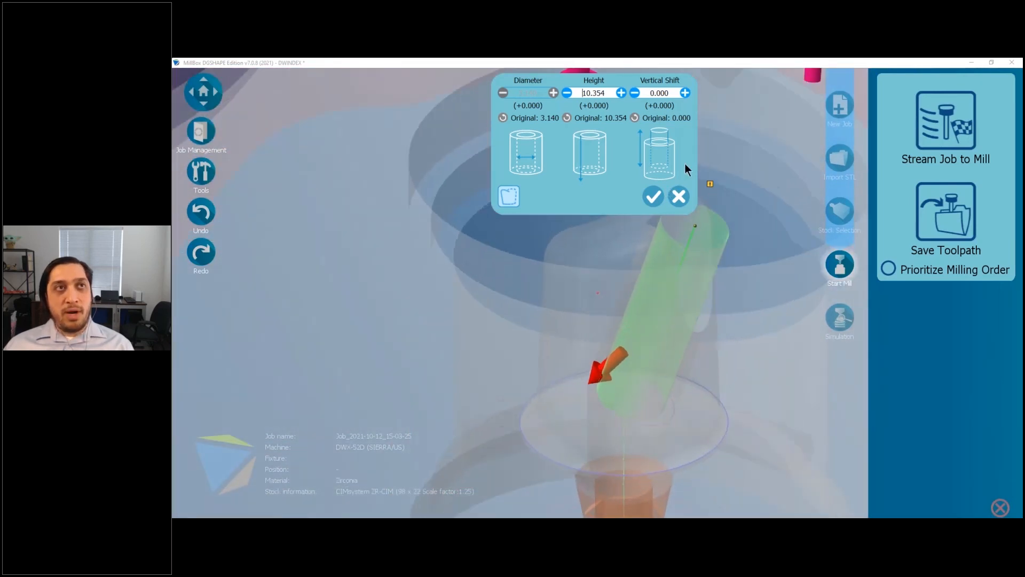
middle_click_drag(676, 204, 677, 281)
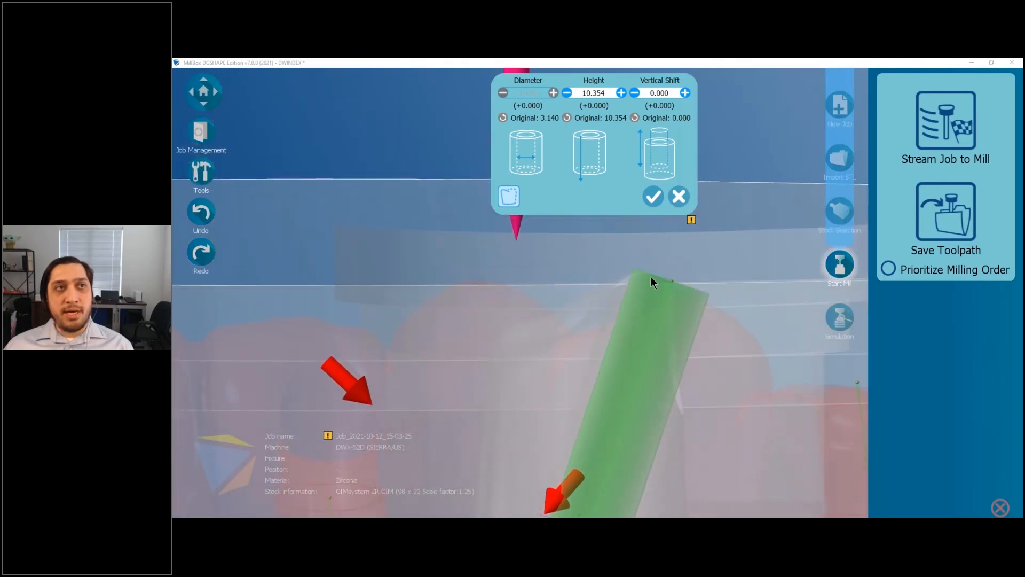
- Try a height of 10.554 and a vertical shift of 0.100 on the abutment's angled bore cylinder, and discard the changes
left_click(620, 93)
left_click(621, 93)
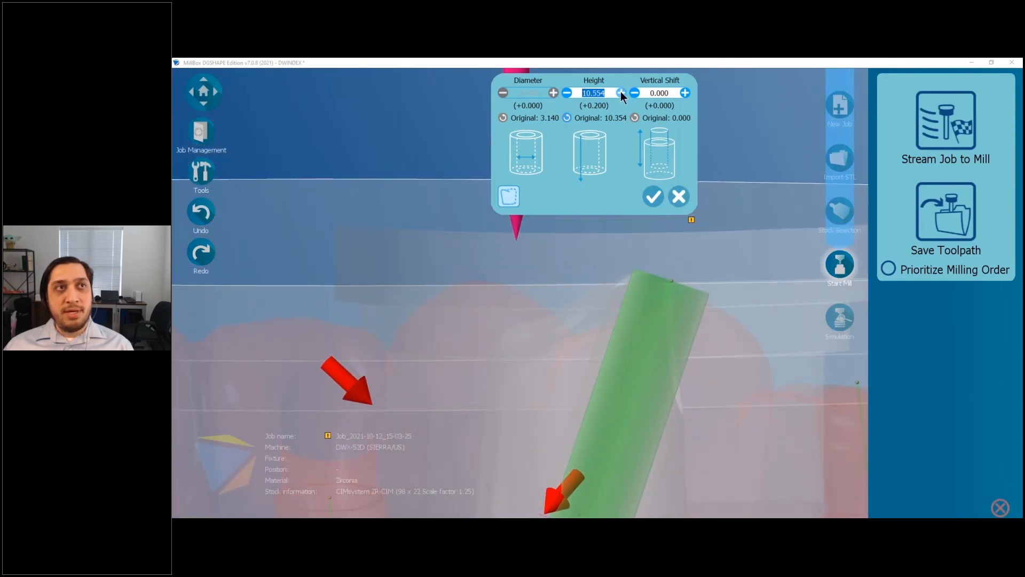
left_click(685, 93)
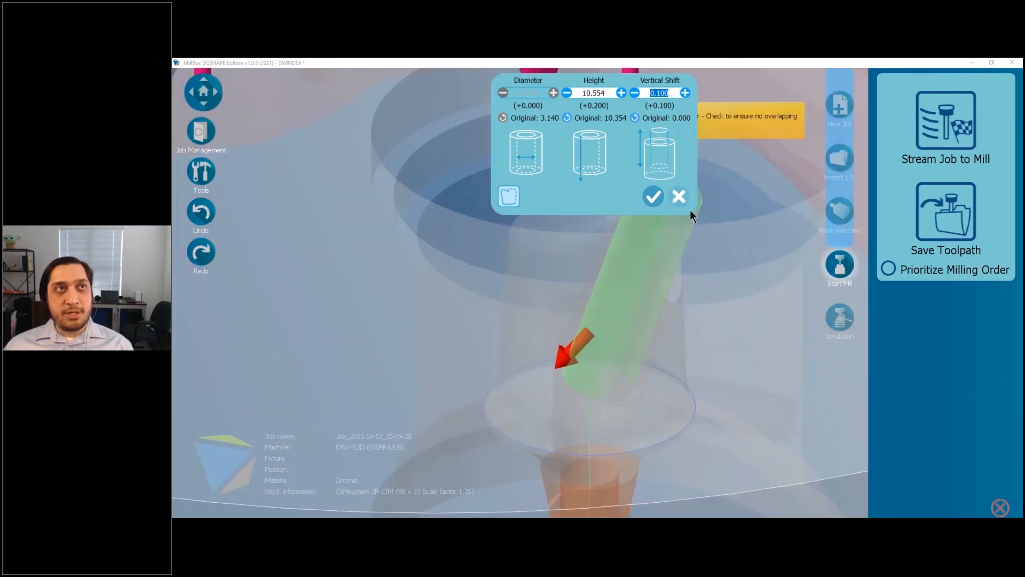
left_click(679, 200)
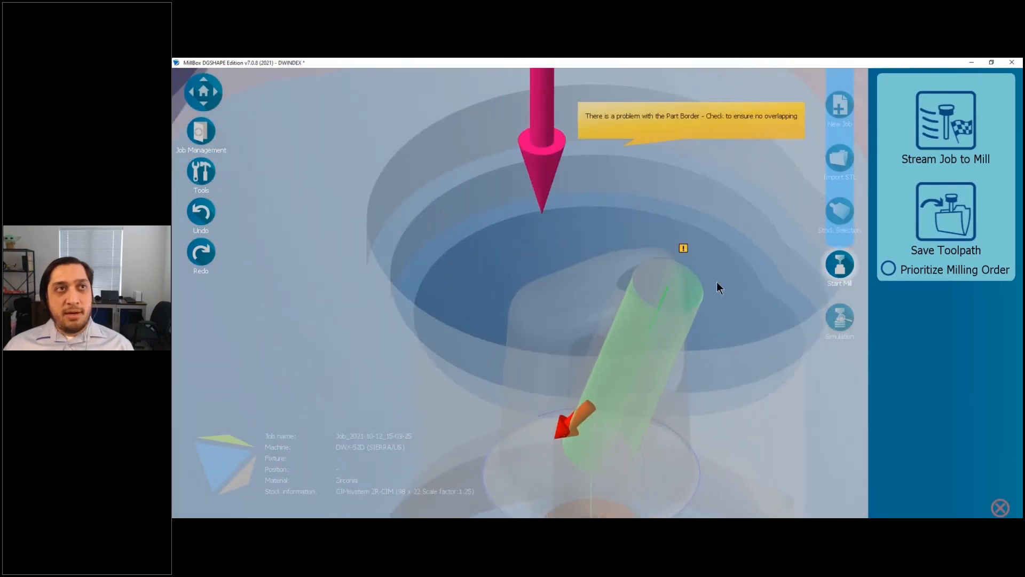
- Resolve the abutment bore's warning by accepting the mesh change for hole machining, and check the repaired channel
left_click(687, 249)
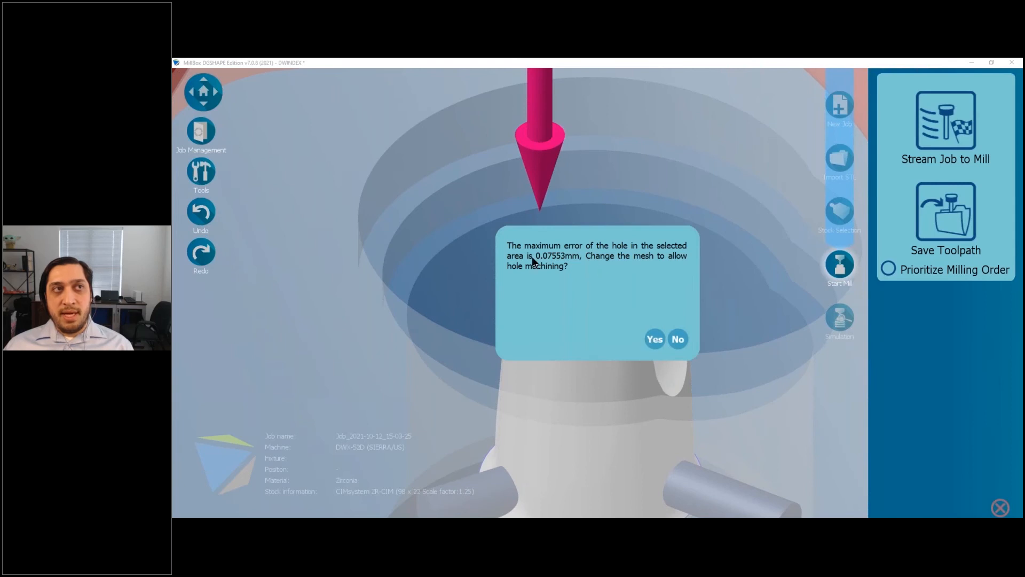
left_click(659, 346)
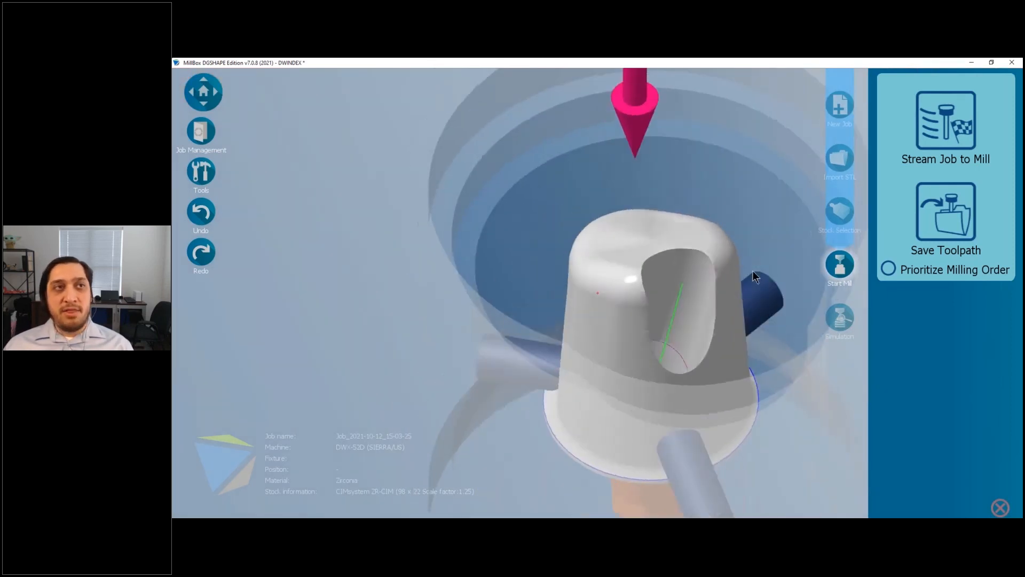
middle_click_drag(684, 353, 672, 341)
middle_click_drag(650, 305, 760, 335)
- Move the screw-retained hybrid bridge slightly inward from the disc's edge, toward the abutment
right_click_drag(755, 335, 789, 320)
scroll(789, 320, "down", 3)
scroll(788, 320, "down", 4)
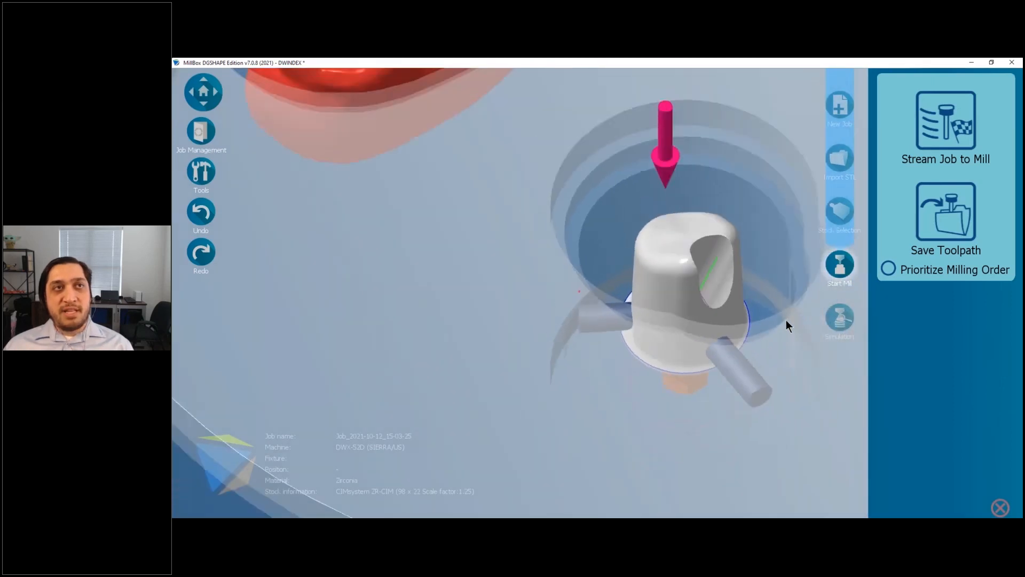
scroll(571, 216, "down", 4)
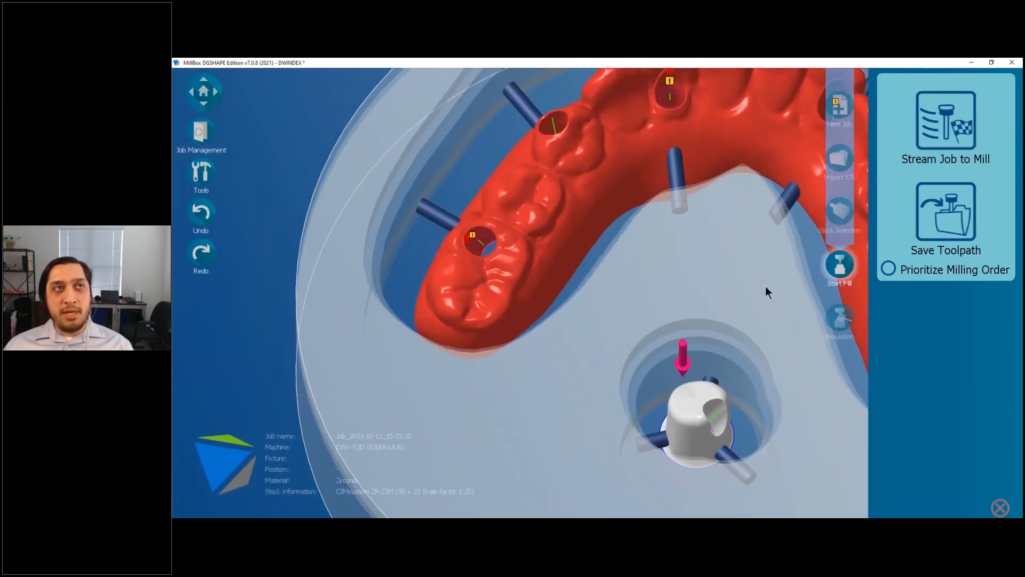
right_click_drag(766, 287, 713, 256)
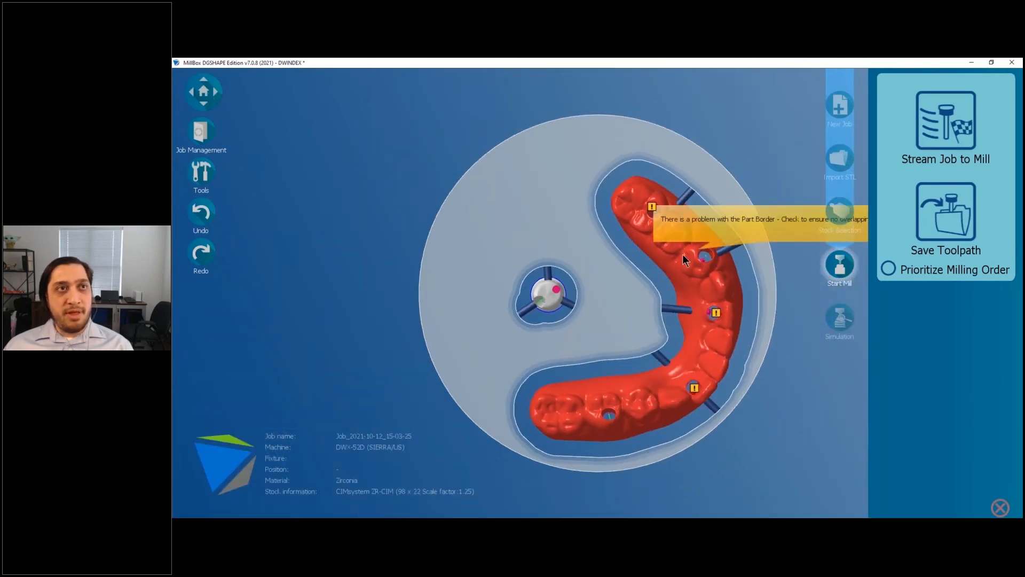
left_click_drag(668, 253, 651, 244)
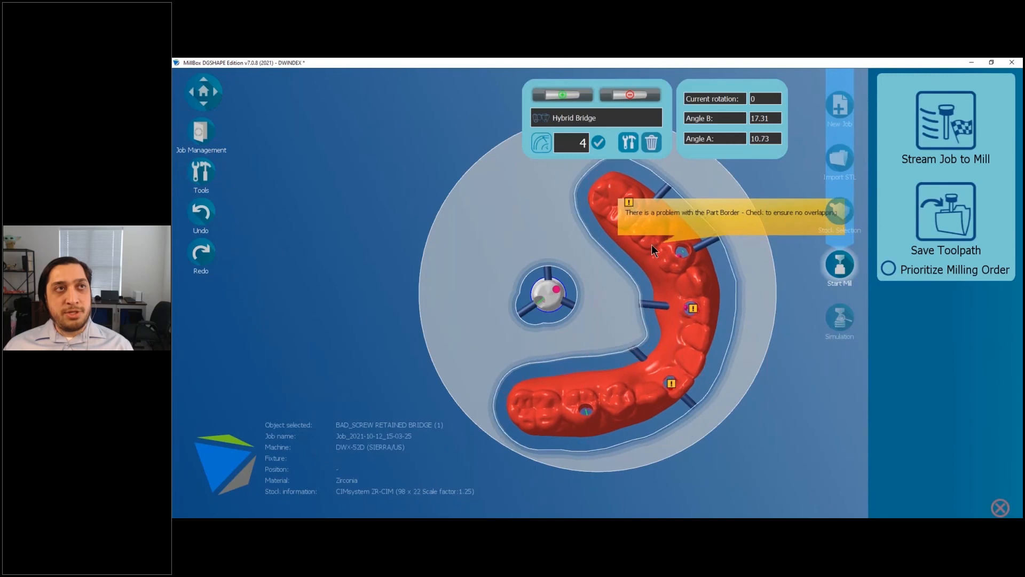
left_click(538, 197)
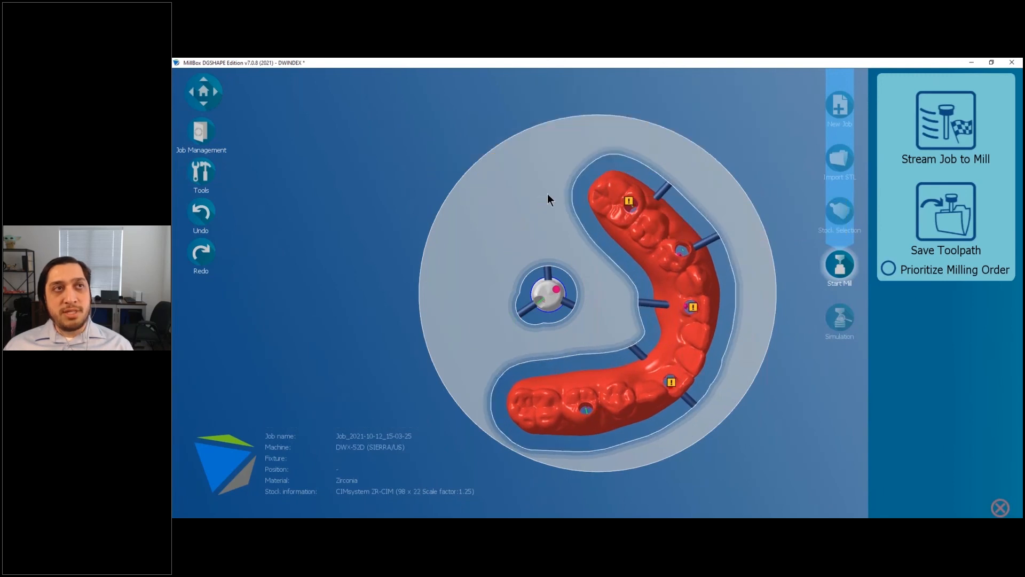
- Inspect the cylinder of the flagged front-tooth bore in the bridge and leave its dimension settings without changes
right_click_drag(546, 194, 716, 140)
scroll(689, 206, "up", 2)
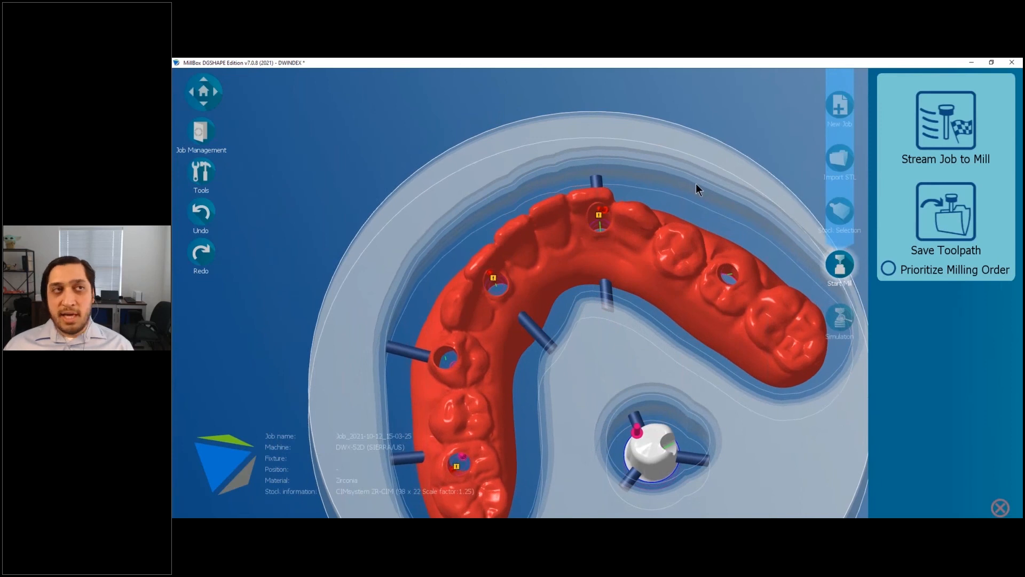
mouse_move(604, 214)
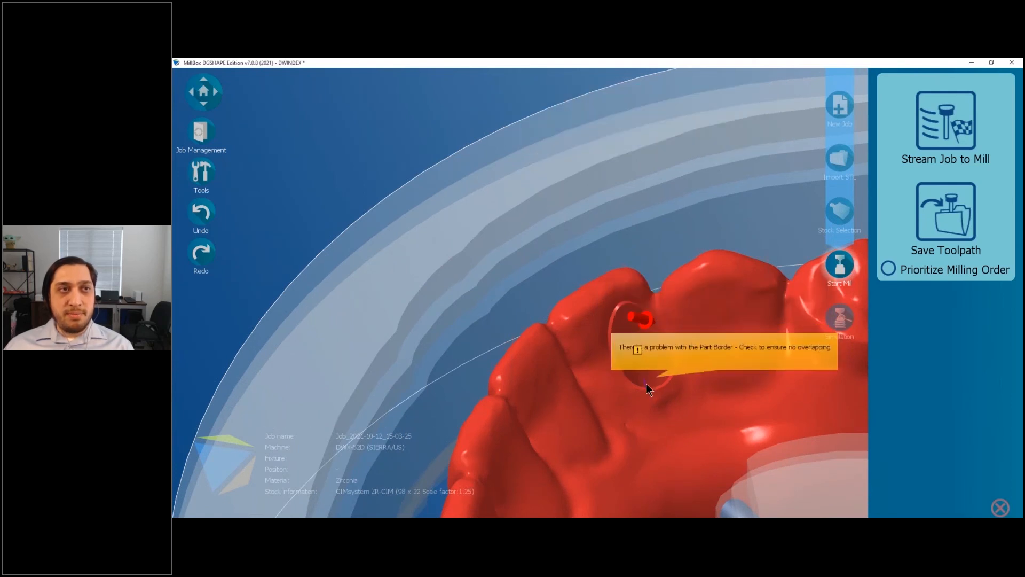
left_click(646, 383)
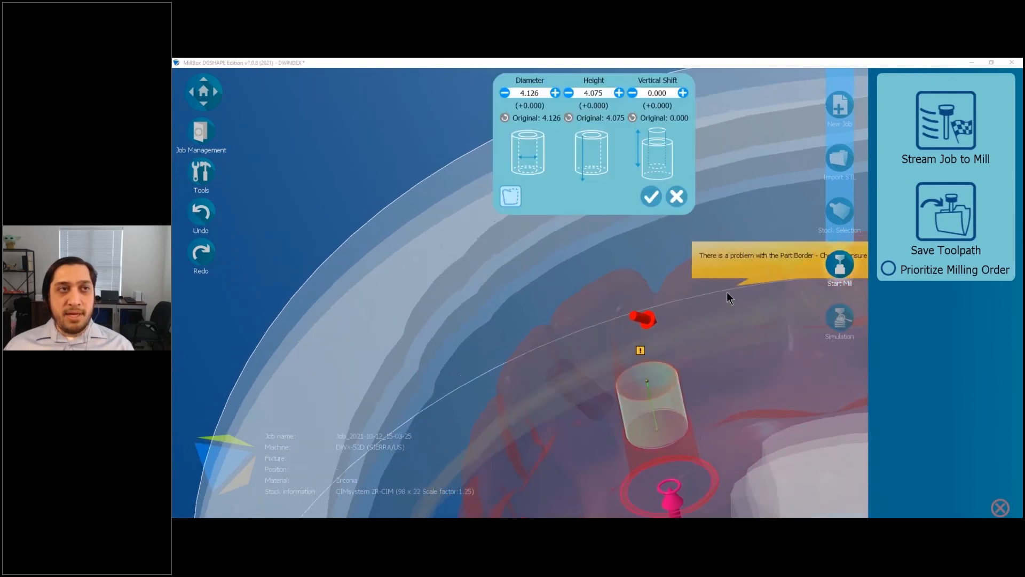
right_click_drag(726, 292, 674, 407)
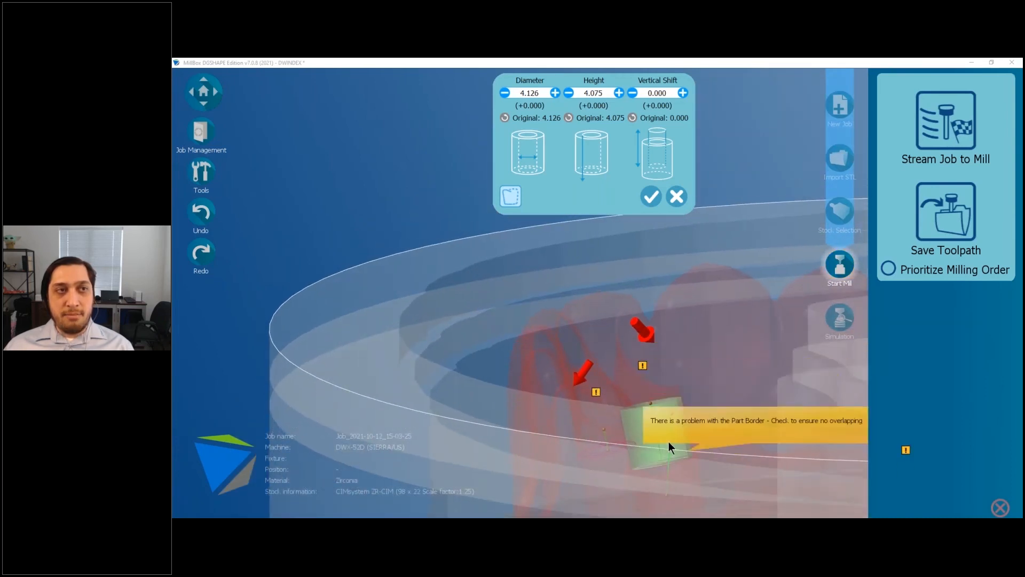
left_click(679, 198)
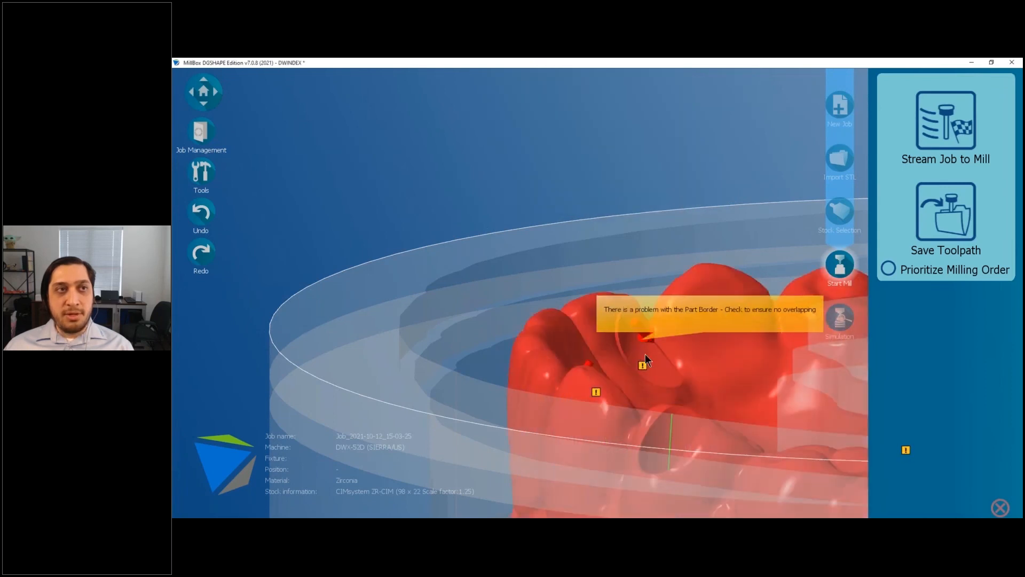
- Check the maximum hole error of the bridge's flagged front-tooth bore and decline the mesh change
mouse_move(645, 354)
right_mouse_down()
mouse_move(662, 438)
mouse_move(567, 418)
right_mouse_up()
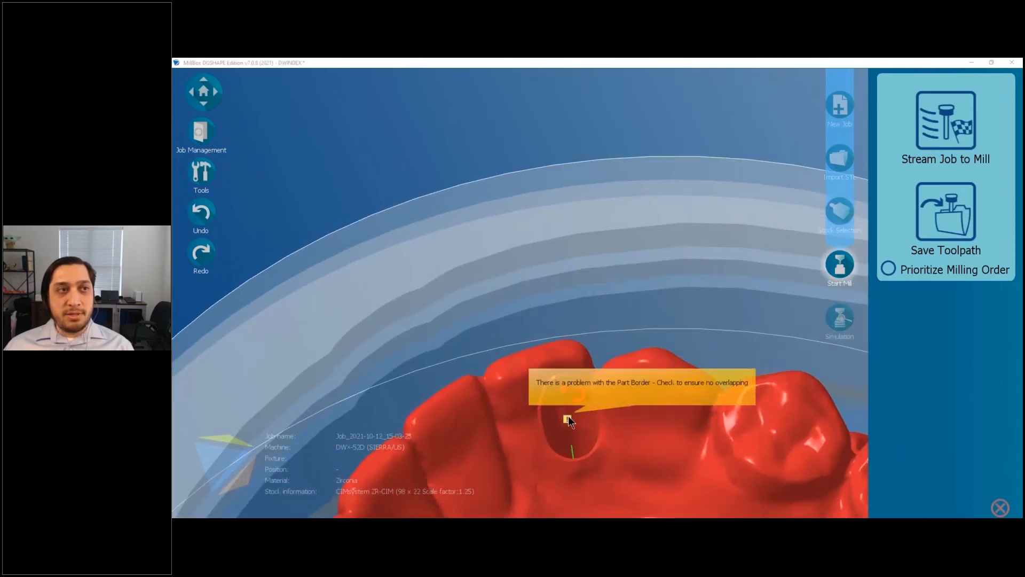
left_click(568, 419)
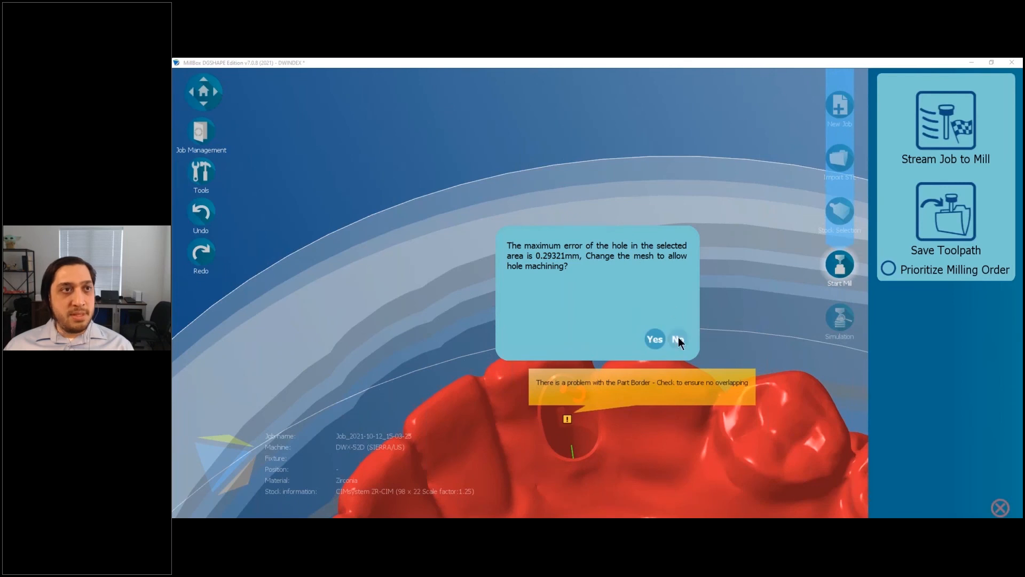
left_click(656, 337)
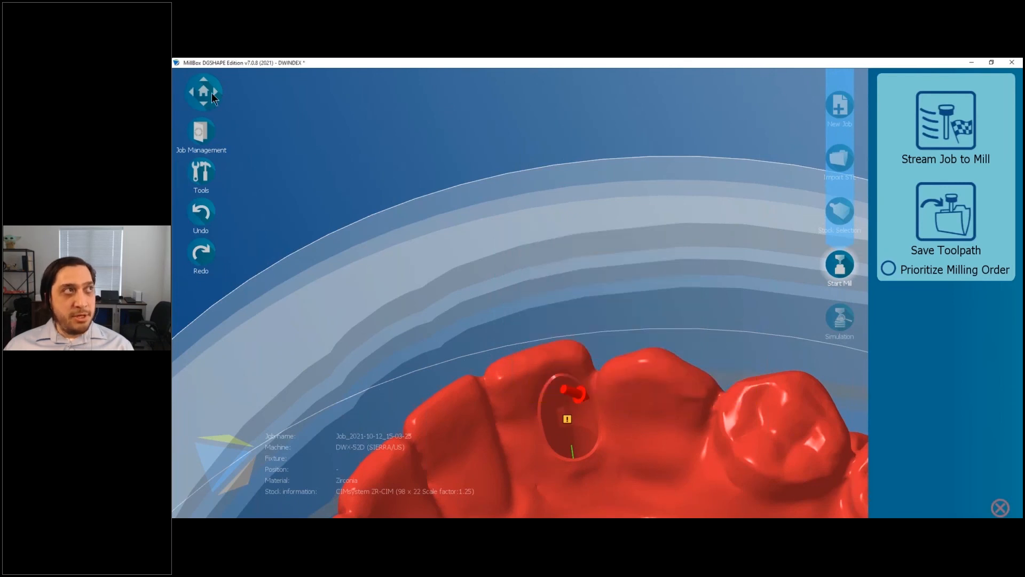
- Shift the hybrid bridge slightly within the disc so its lower arm sits farther from the disc's edge
left_click(207, 91)
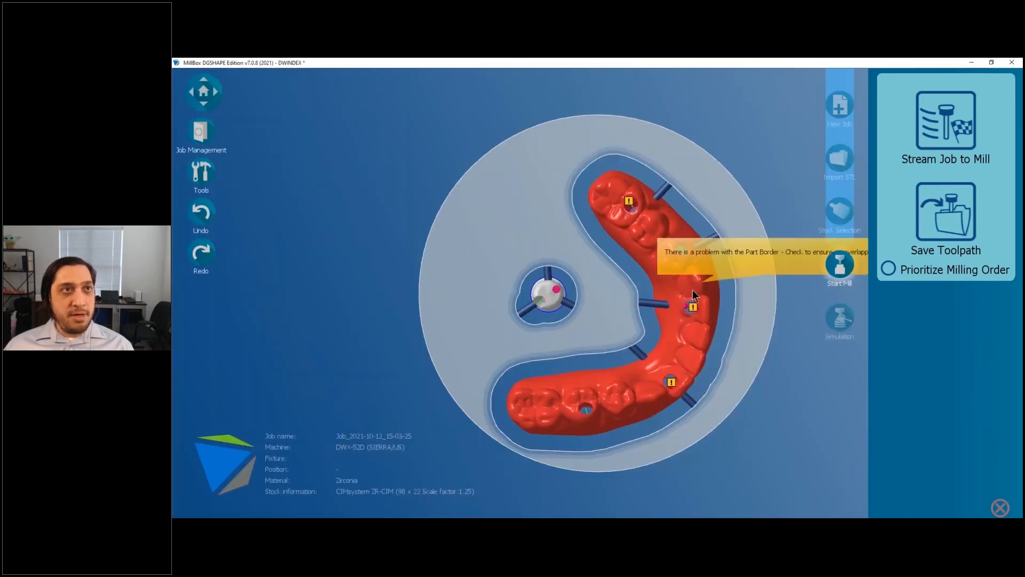
left_click(693, 282)
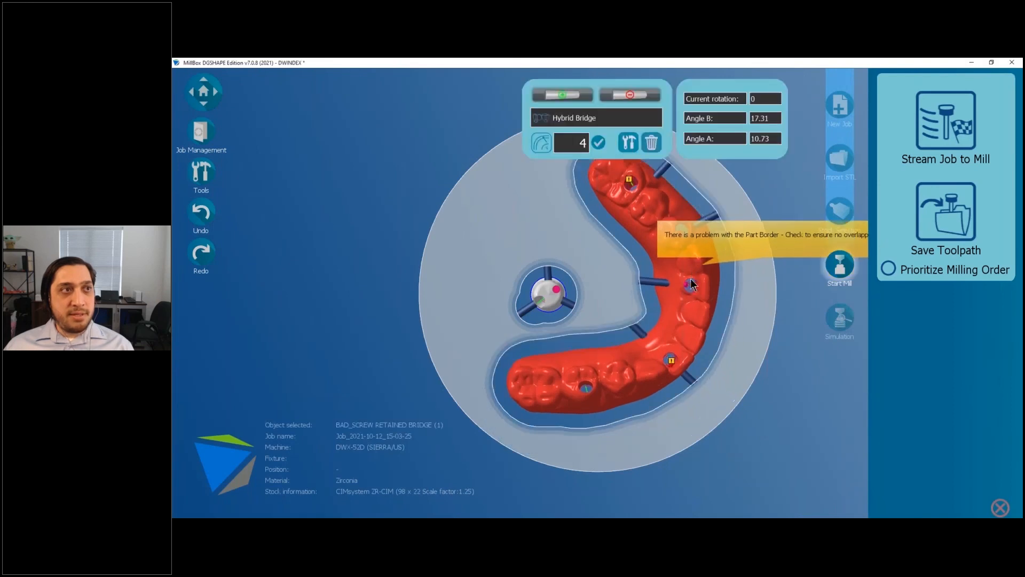
left_click_drag(691, 279, 689, 290)
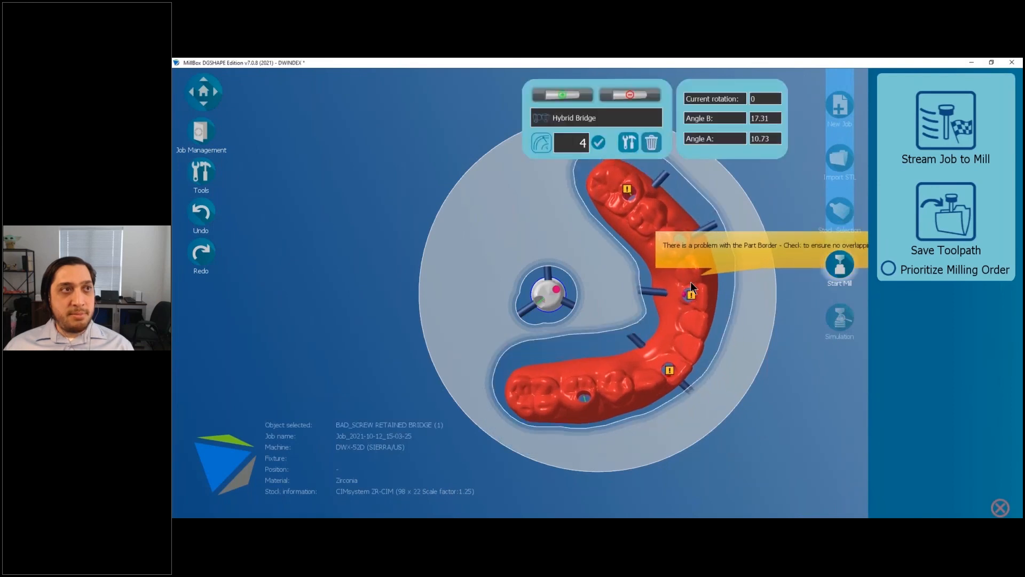
left_click(632, 215)
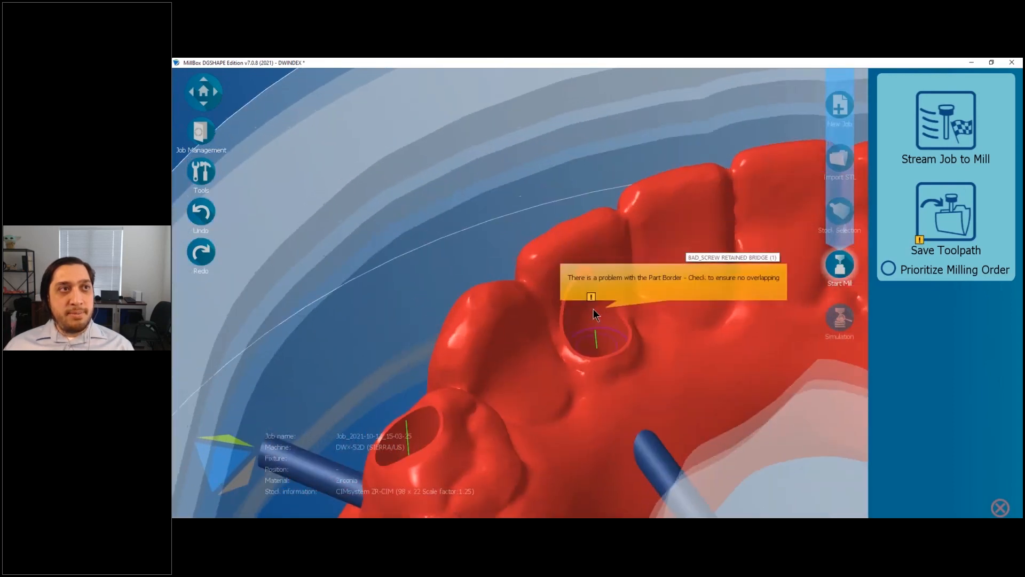
- Change the mesh at the flagged front-tooth bore to allow hole machining and examine the reshaped bore
left_click(591, 296)
left_click(655, 338)
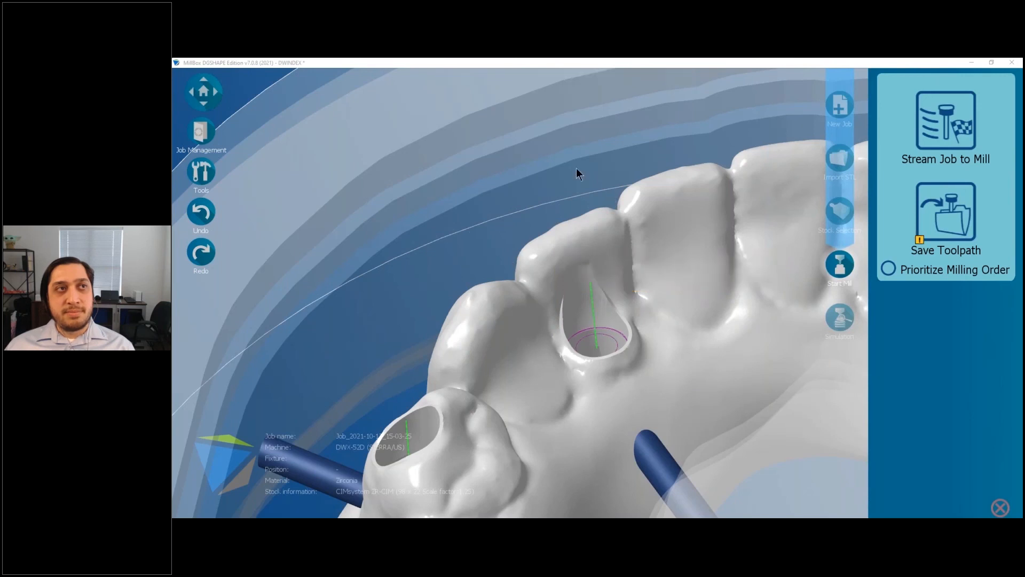
middle_click_drag(581, 201, 598, 271)
scroll(598, 271, "up", 4)
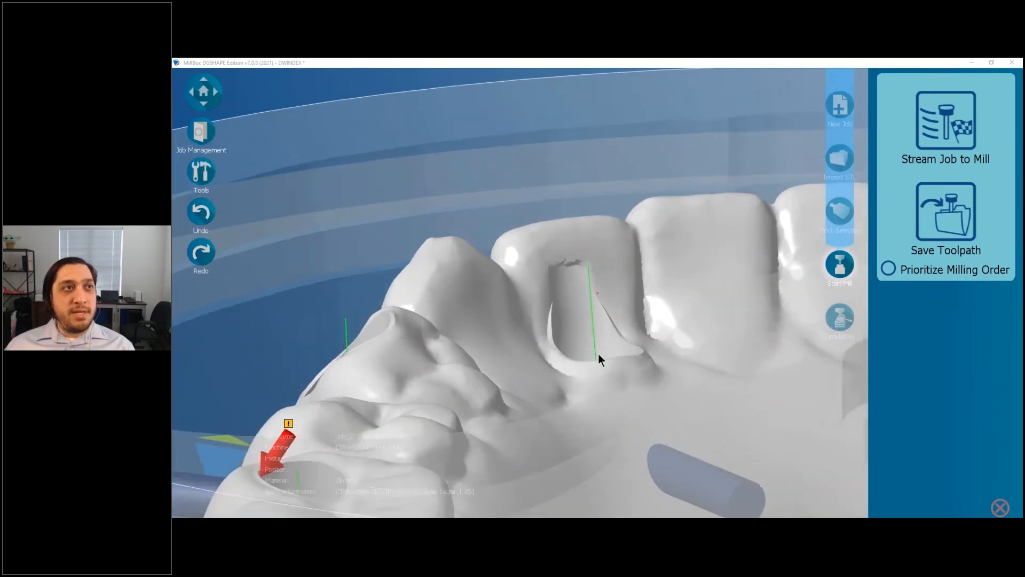
middle_click_drag(598, 354, 559, 203)
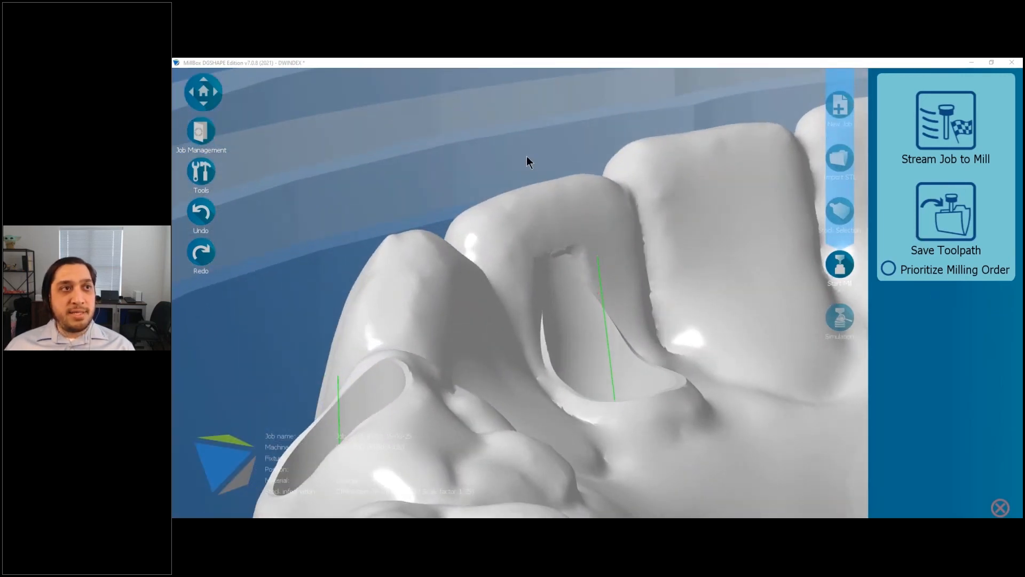
middle_click_drag(527, 156, 594, 251)
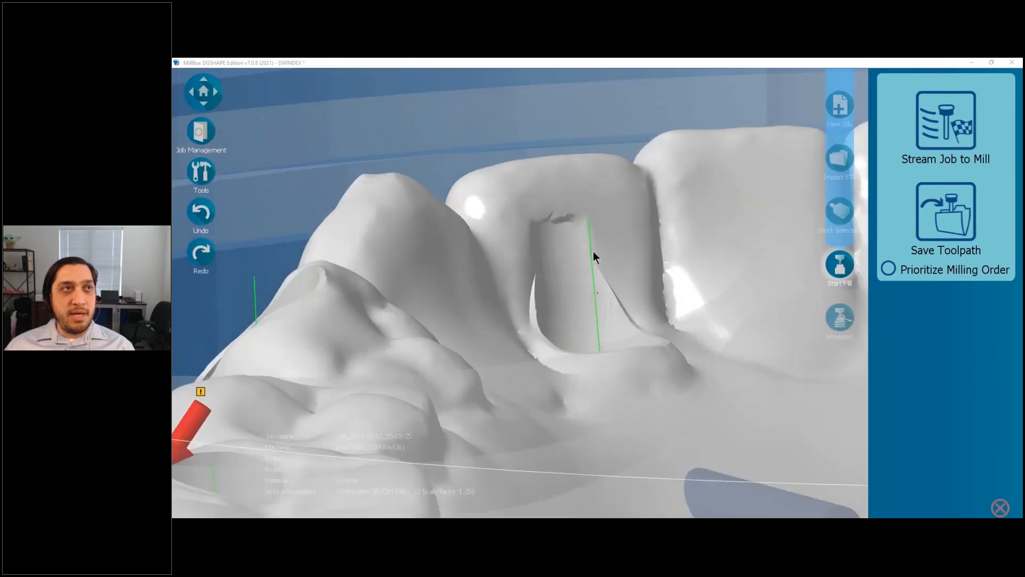
- Inspect the reshaped front-tooth bore's cylinder dimensions and leave them without changes
double_click(592, 251)
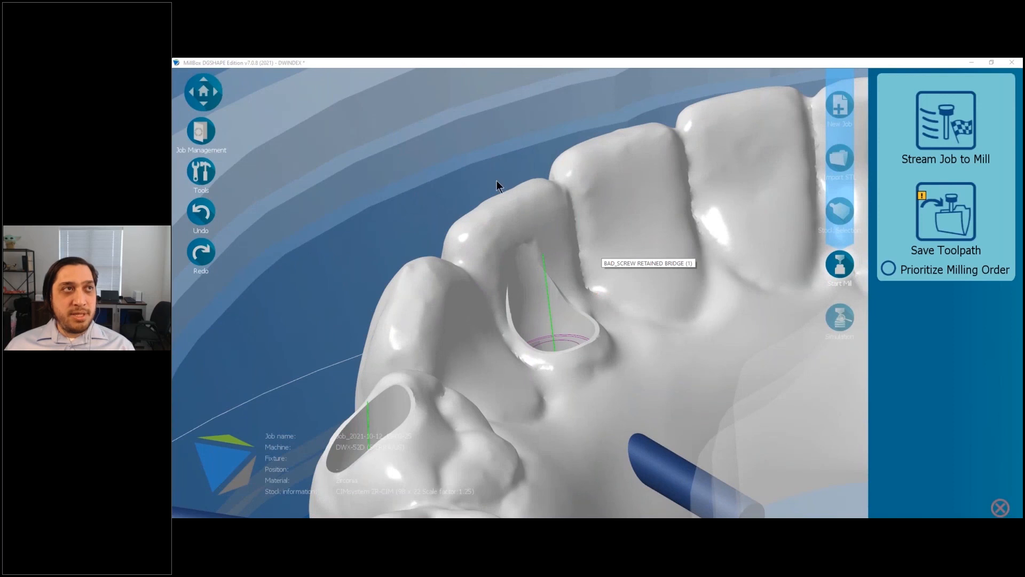
middle_click_drag(495, 181, 542, 251)
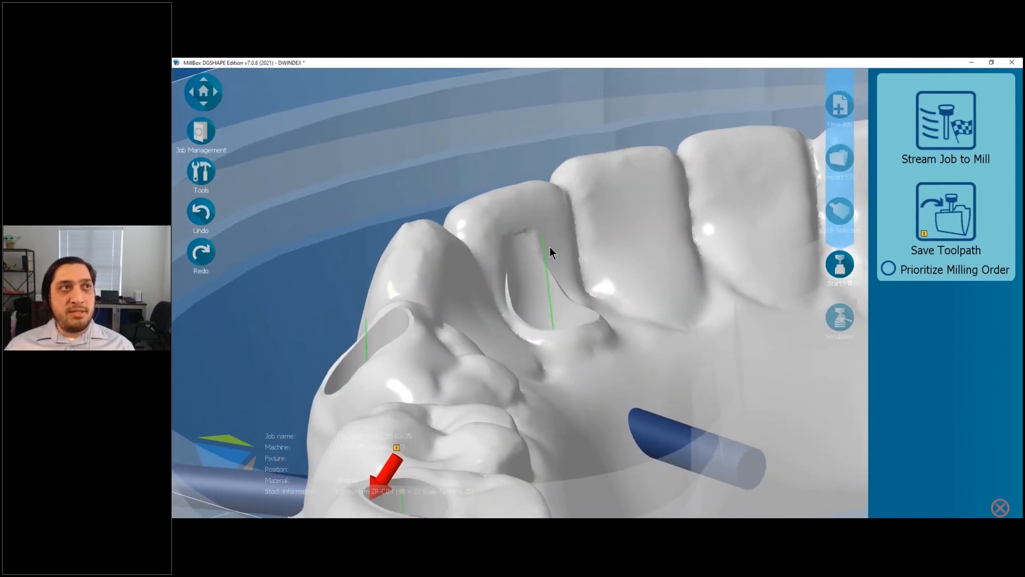
left_click(543, 249)
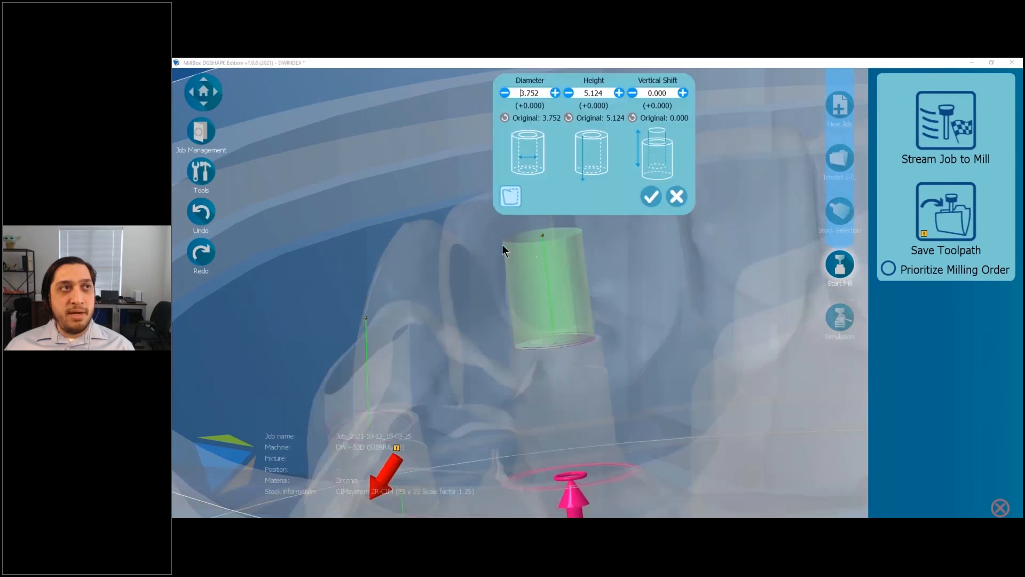
left_click(677, 197)
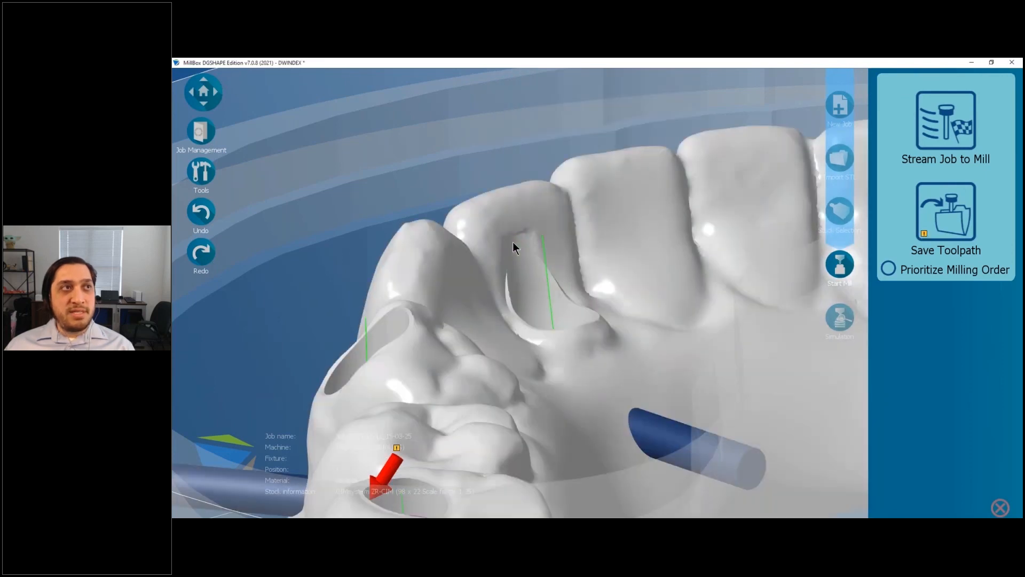
- Examine the reshaped end of the front-tooth bore up close and undo the mesh change
scroll(512, 246, "up", 10)
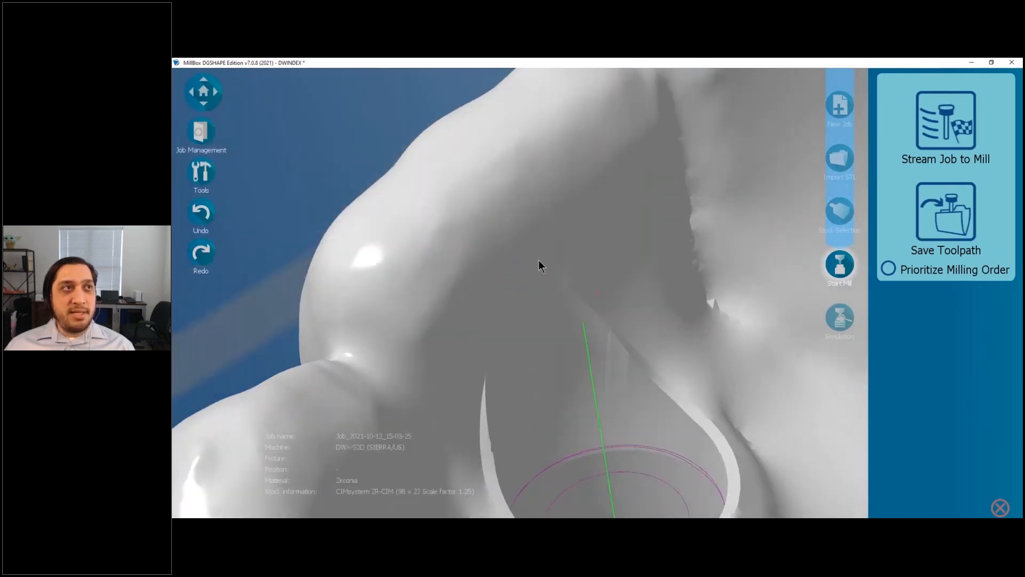
scroll(529, 241, "down", 4)
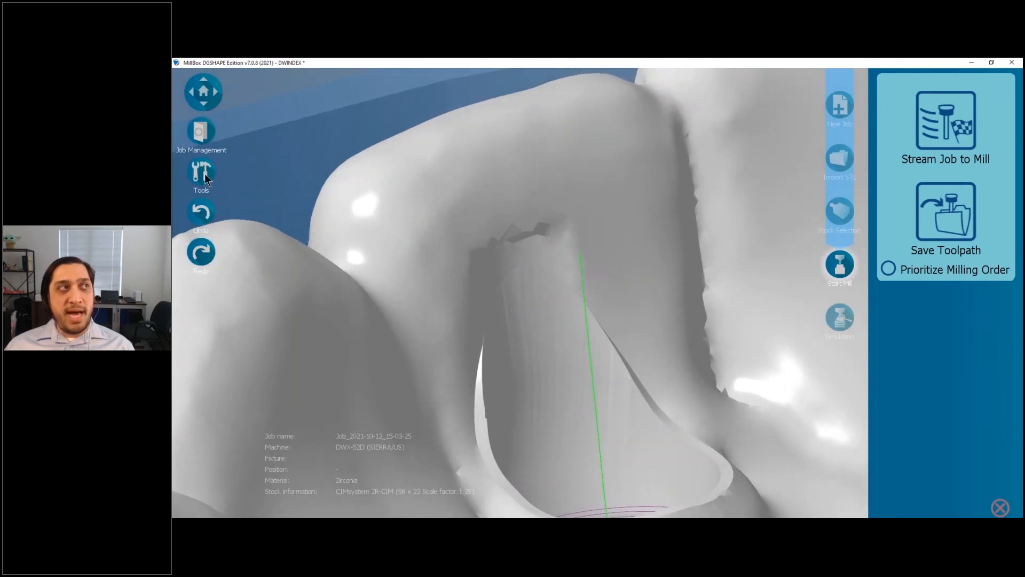
left_click(207, 219)
middle_click_drag(508, 231, 553, 251)
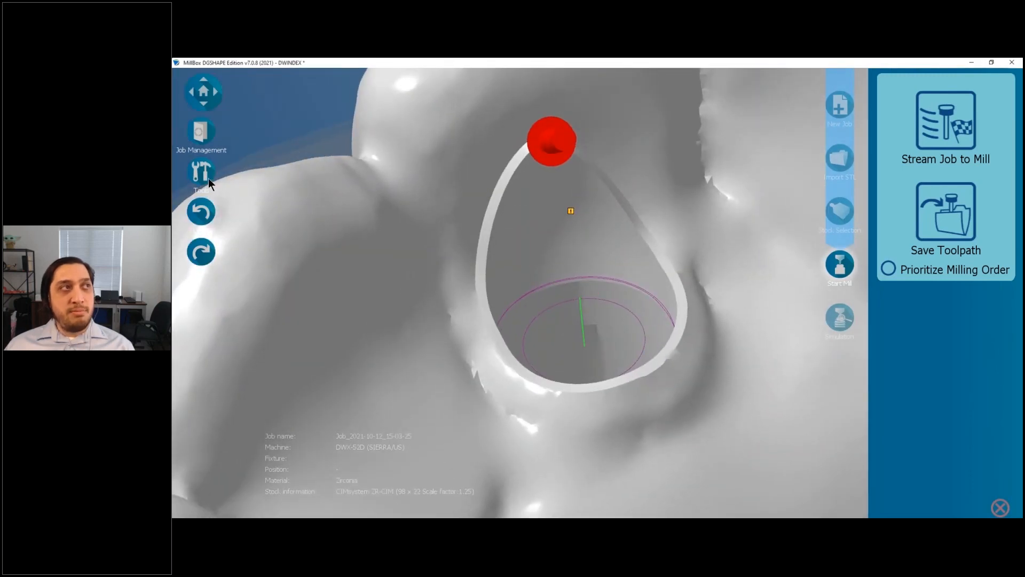
- Try to detect the flagged front-tooth bore's cylinder axis from three points on its inner wall
left_click(209, 178)
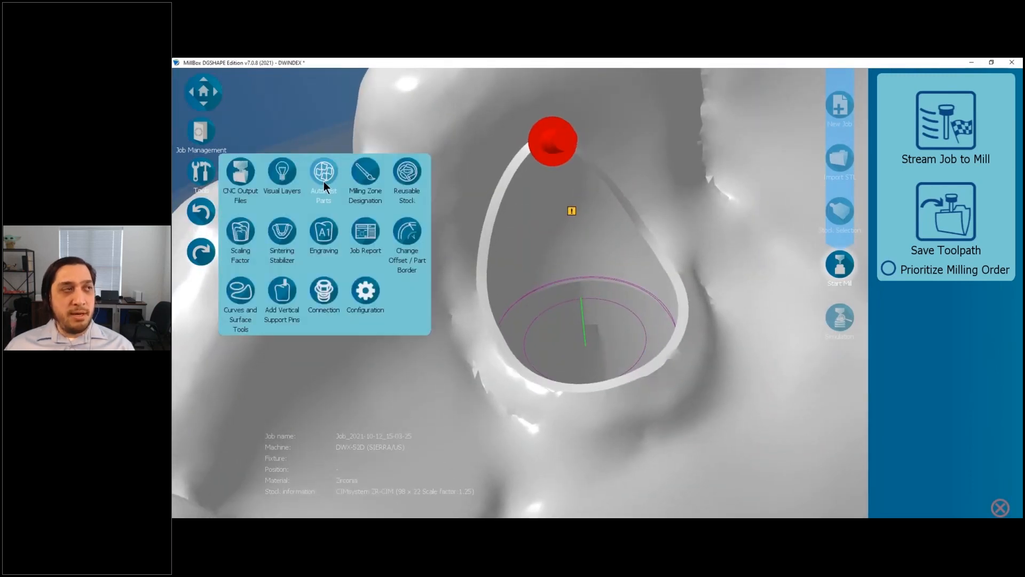
left_click(246, 292)
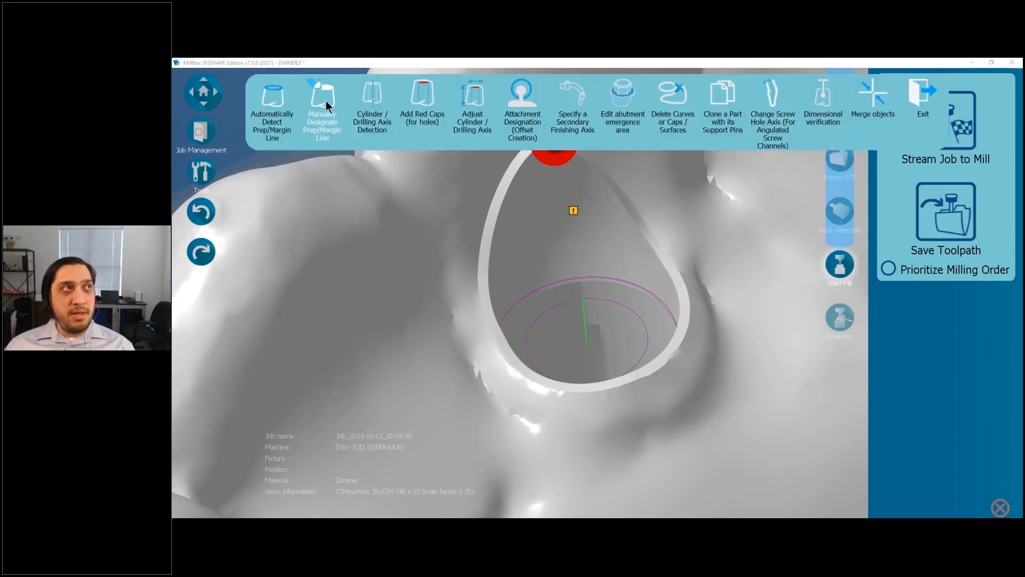
left_click(364, 94)
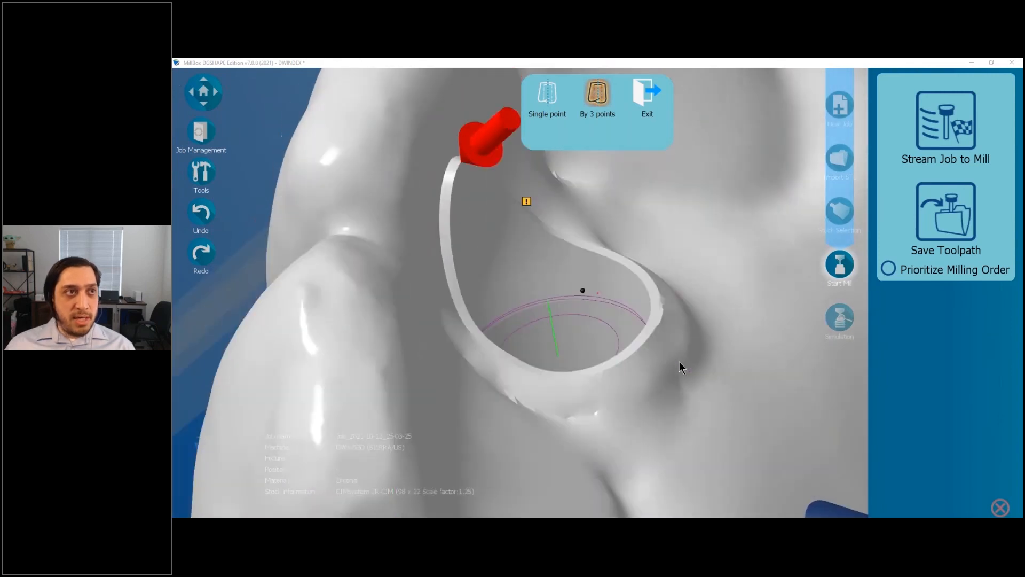
key("Up")
key("t")
key("Up")
key("Up")
key("Up")
key("Up")
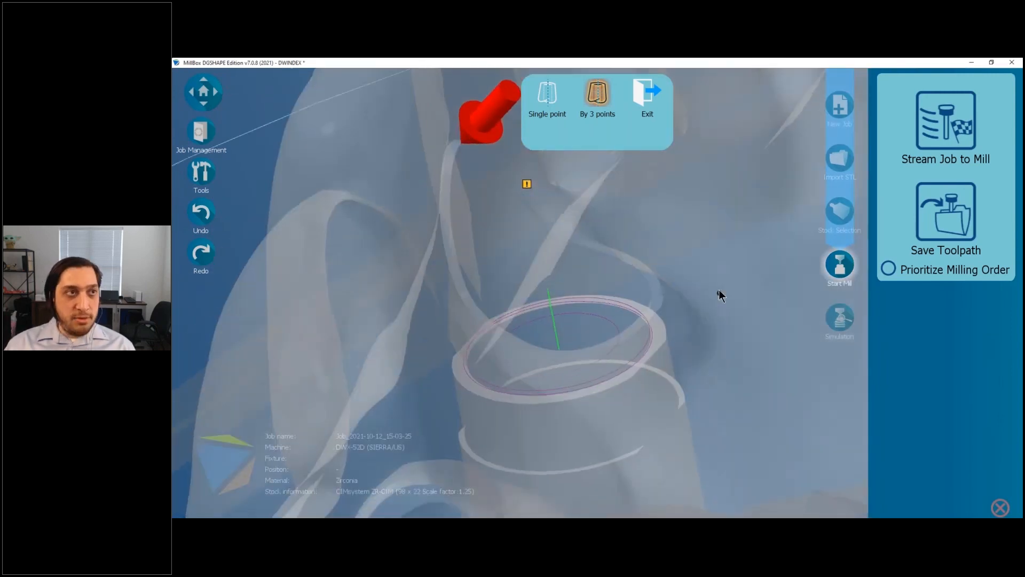
key("Up")
key("Up")
key("Up")
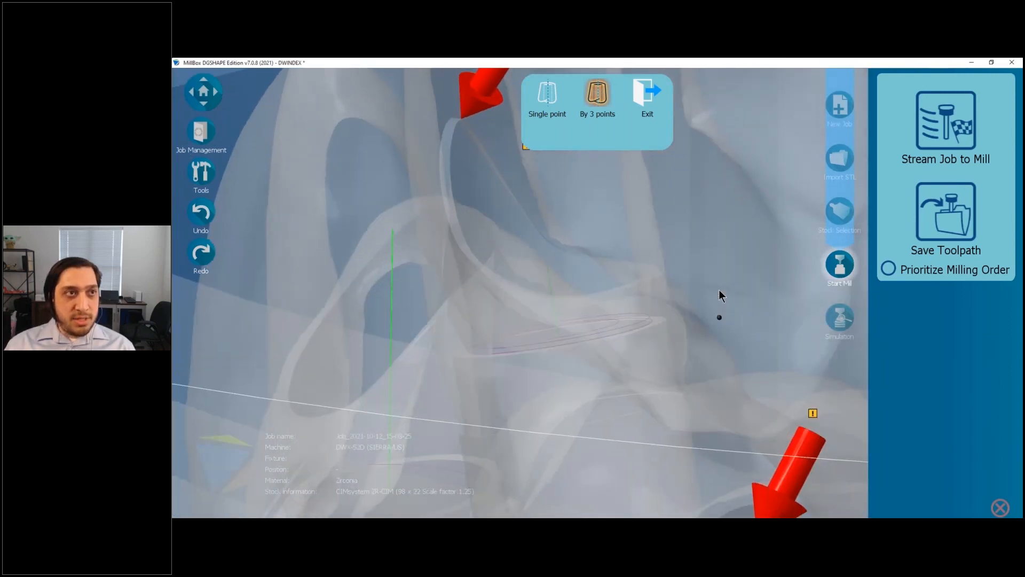
key("Down")
key("Down")
key("Down")
key("Down")
key("t")
right_click_drag(719, 289, 821, 328)
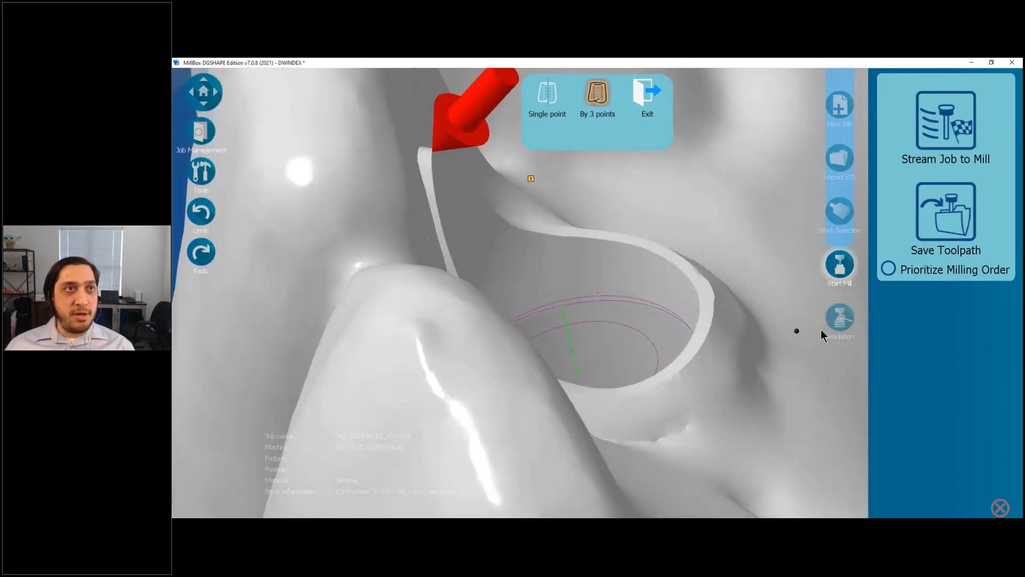
right_click_drag(751, 297, 598, 294)
right_click_drag(463, 365, 395, 148)
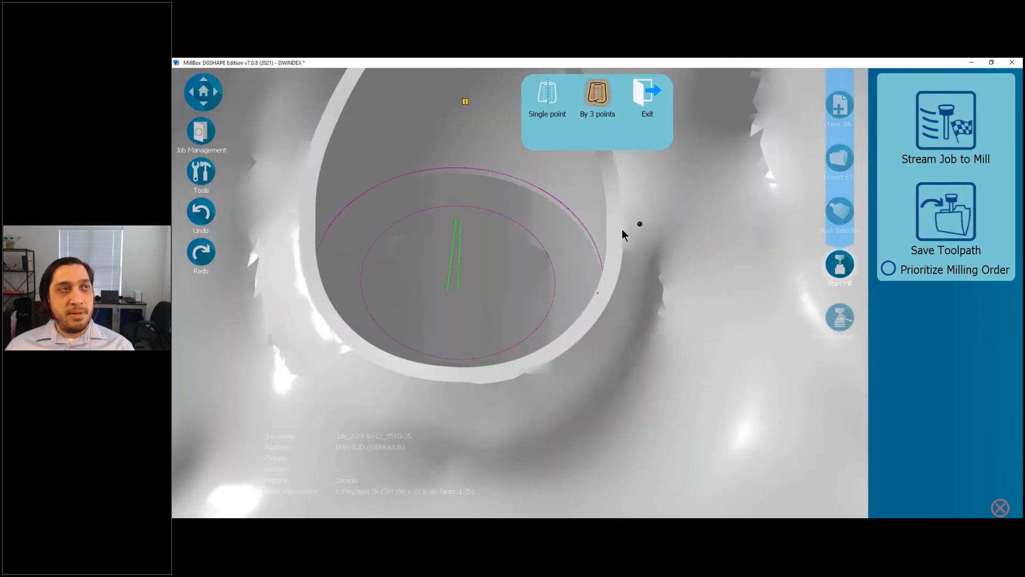
- Detect a new cylinder axis for the flagged front-tooth bore by three points and close the detection tools
right_click_drag(623, 229, 247, 266)
scroll(560, 310, "down", 5)
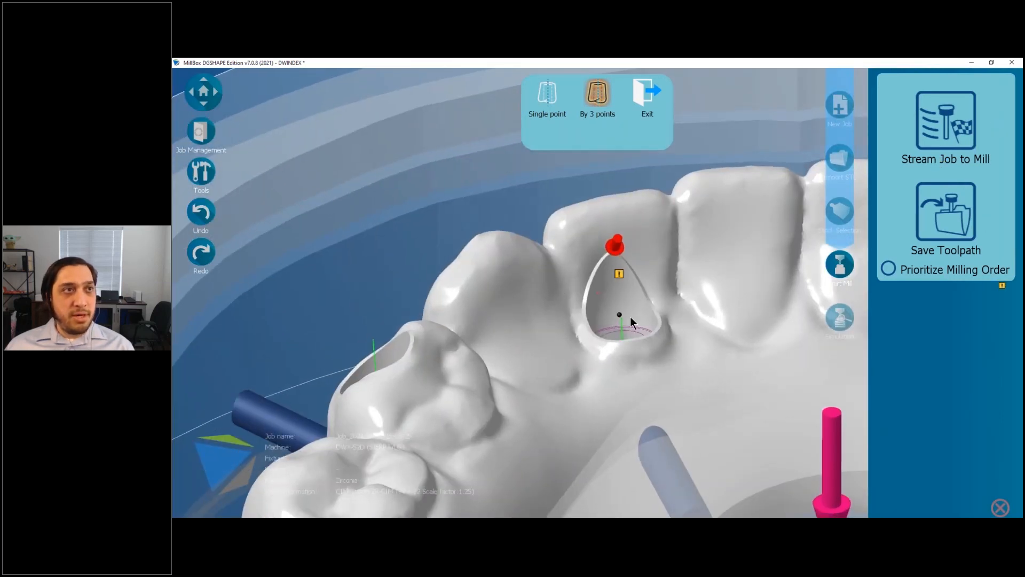
scroll(630, 316, "up", 3)
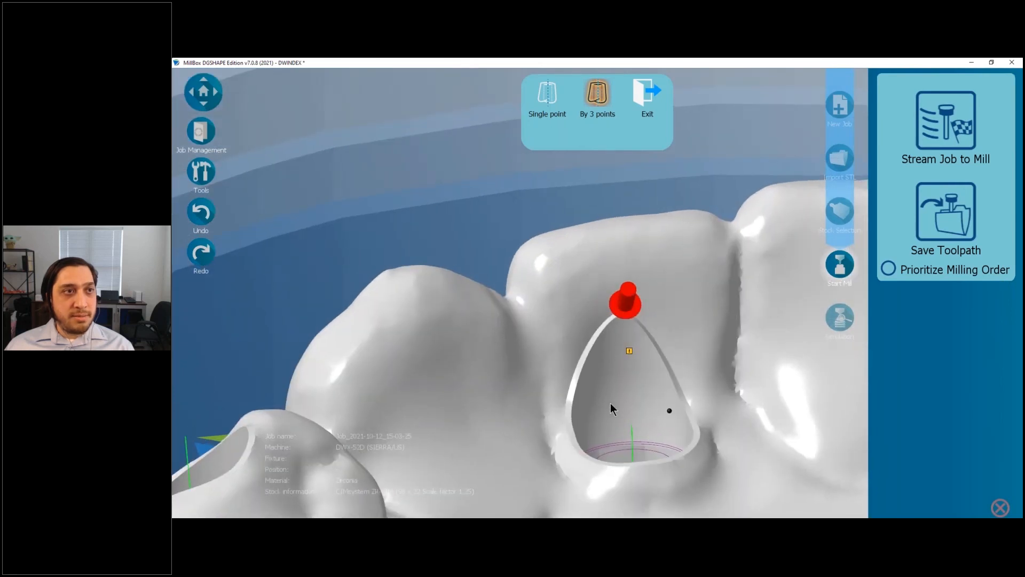
right_click_drag(601, 412, 552, 411)
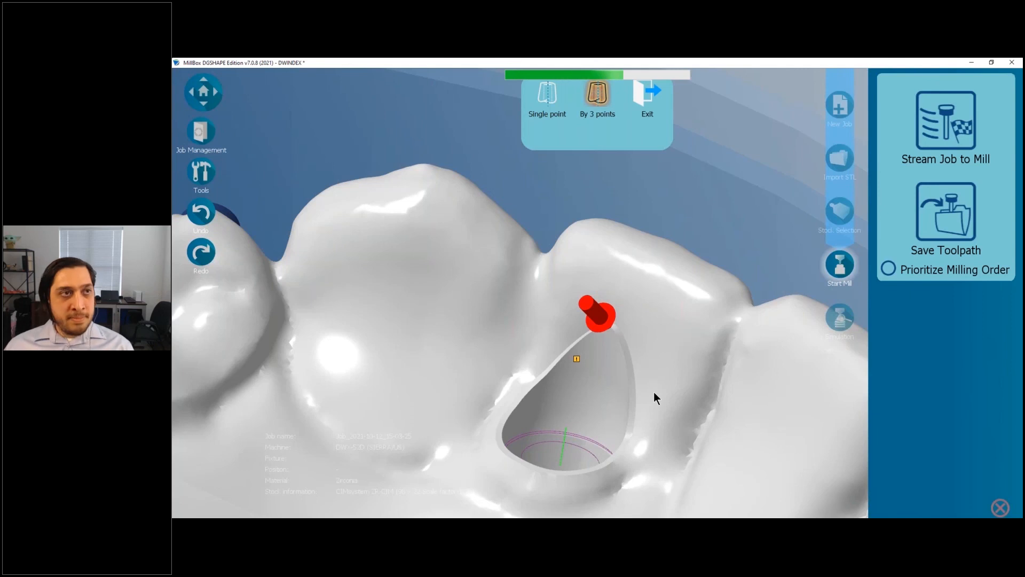
right_click_drag(654, 396, 642, 85)
left_click(644, 88)
right_click_drag(671, 204, 580, 228)
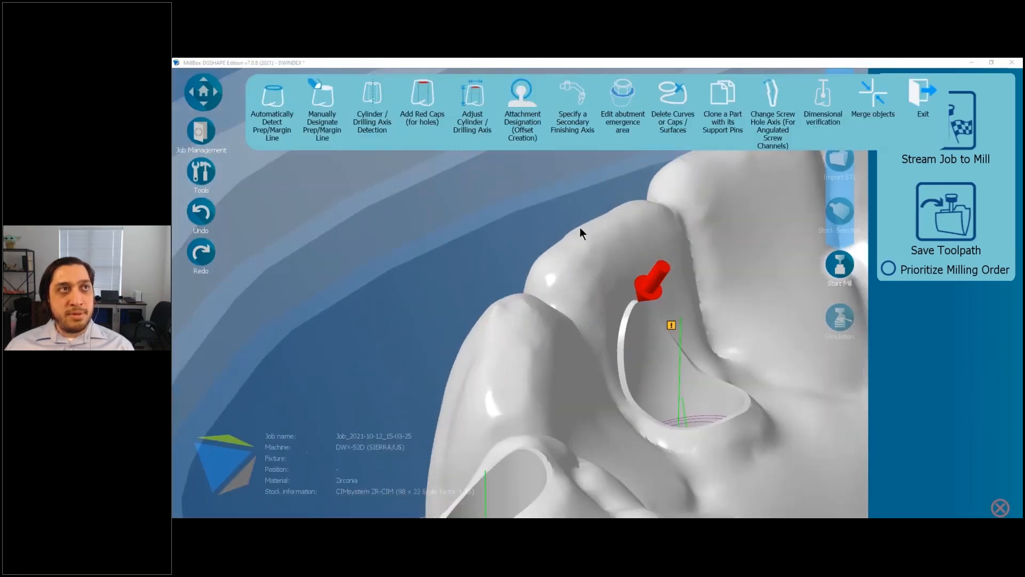
- Set the height of the new front-tooth bore cylinder to 4.612 and increase its vertical shift
left_click(682, 328)
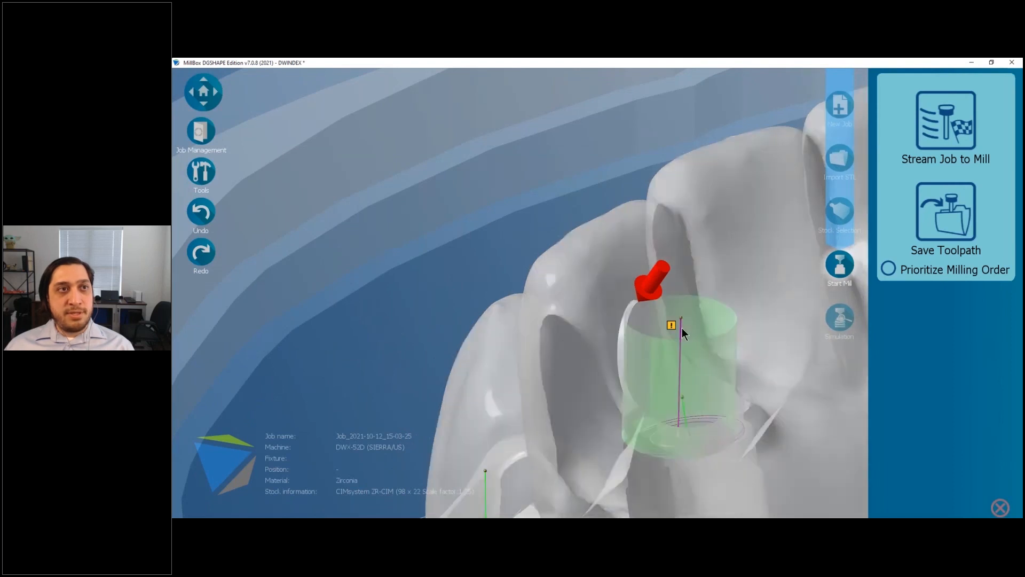
right_click_drag(748, 380, 636, 329)
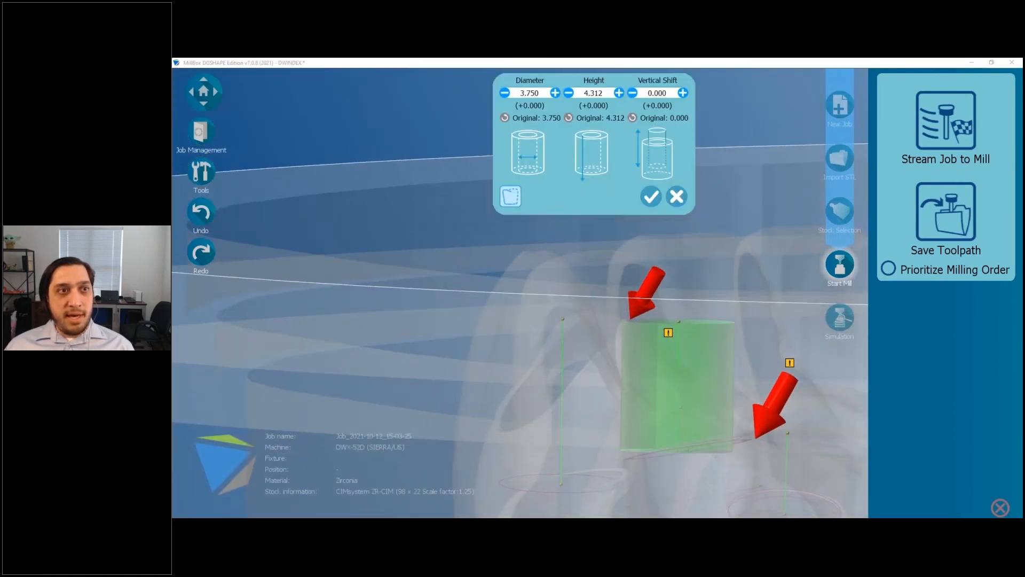
double_click(593, 93)
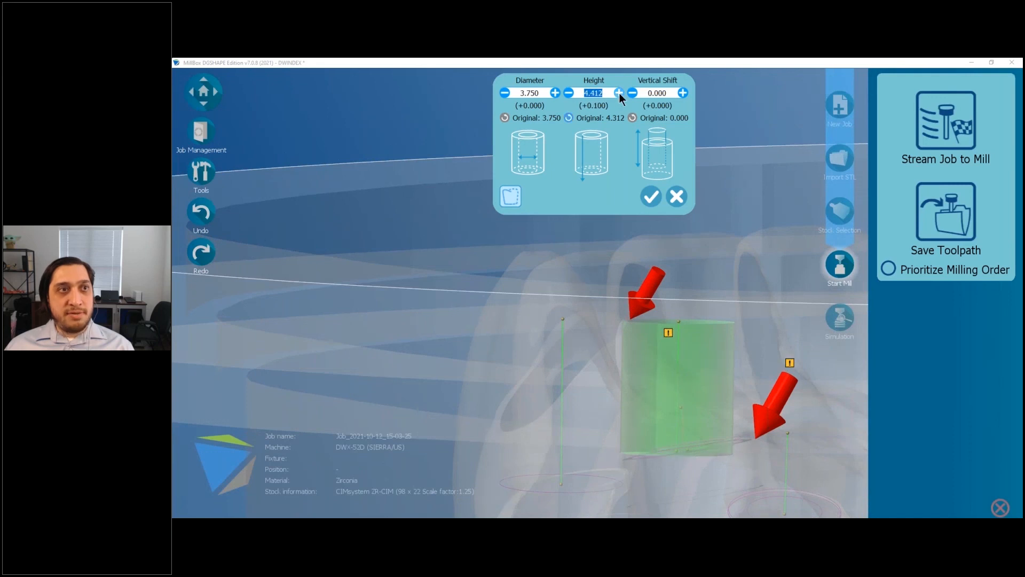
left_click(681, 95)
left_click(682, 94)
left_click(681, 95)
left_click(681, 94)
left_click(681, 95)
left_click(503, 195)
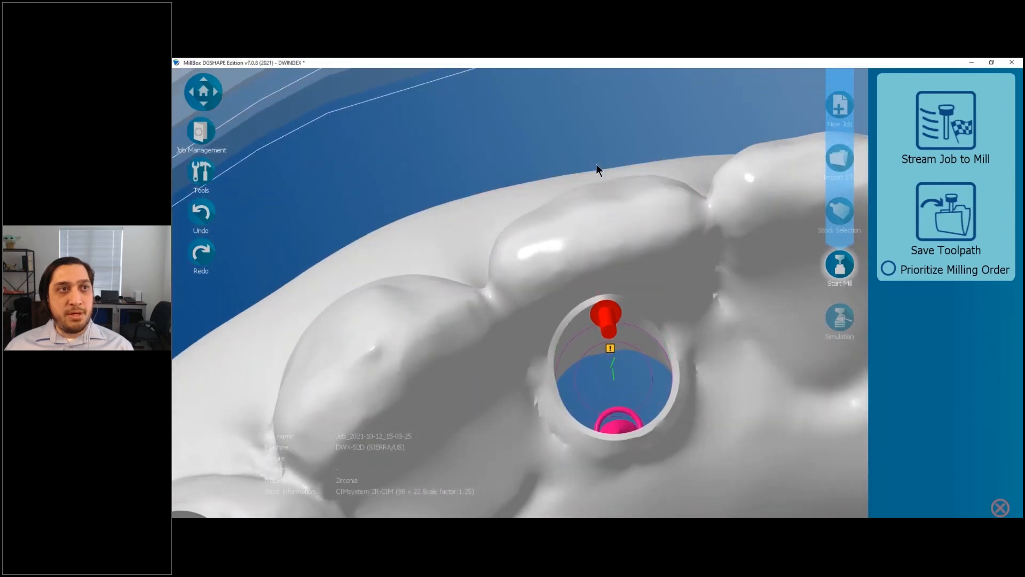
- Try changing the mesh at the flagged front-tooth bore to allow hole machining along the new cylinder
left_click_drag(600, 167, 644, 346)
left_click(621, 342)
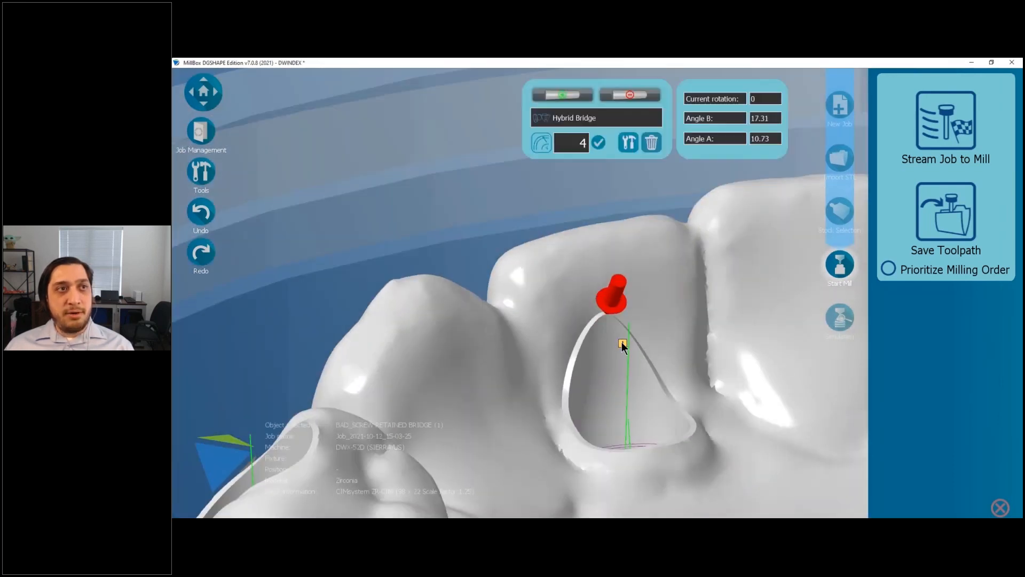
left_click(655, 340)
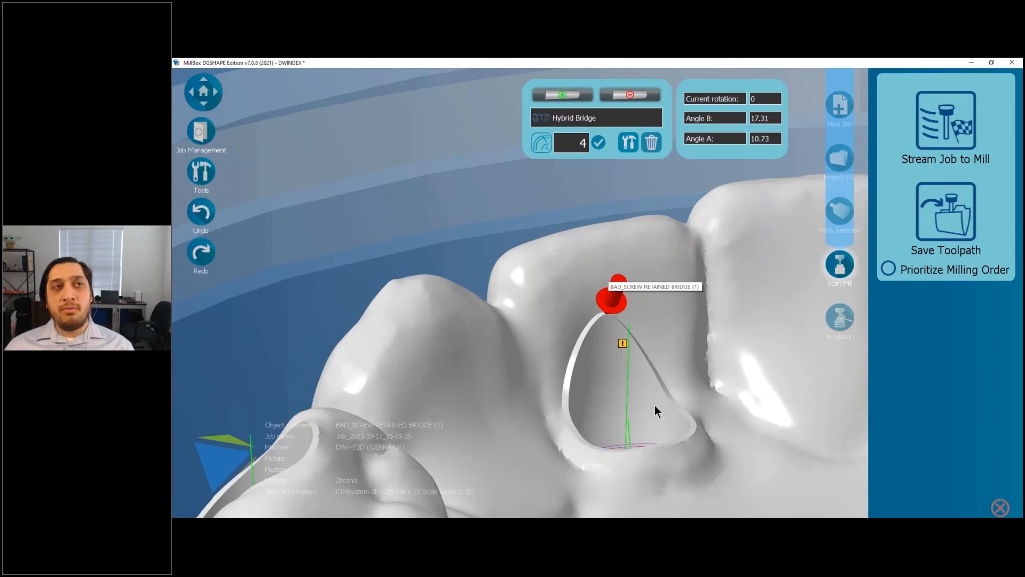
left_click(476, 239)
left_click(623, 344)
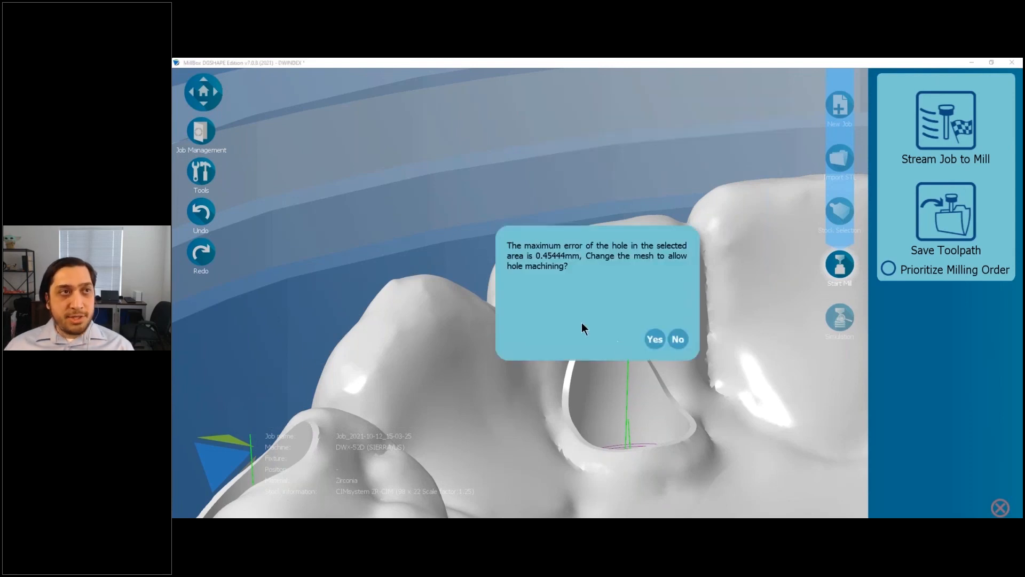
left_click(656, 340)
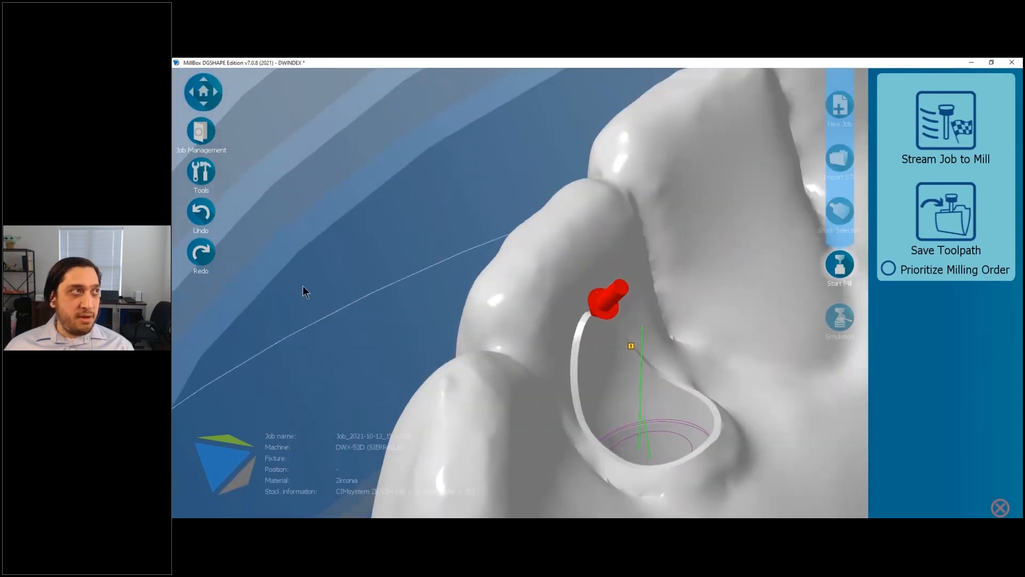
- Set the new bore cylinder's height to 4.512 and vertical shift to -0.200, and retry the mesh change for hole machining
left_click(644, 337)
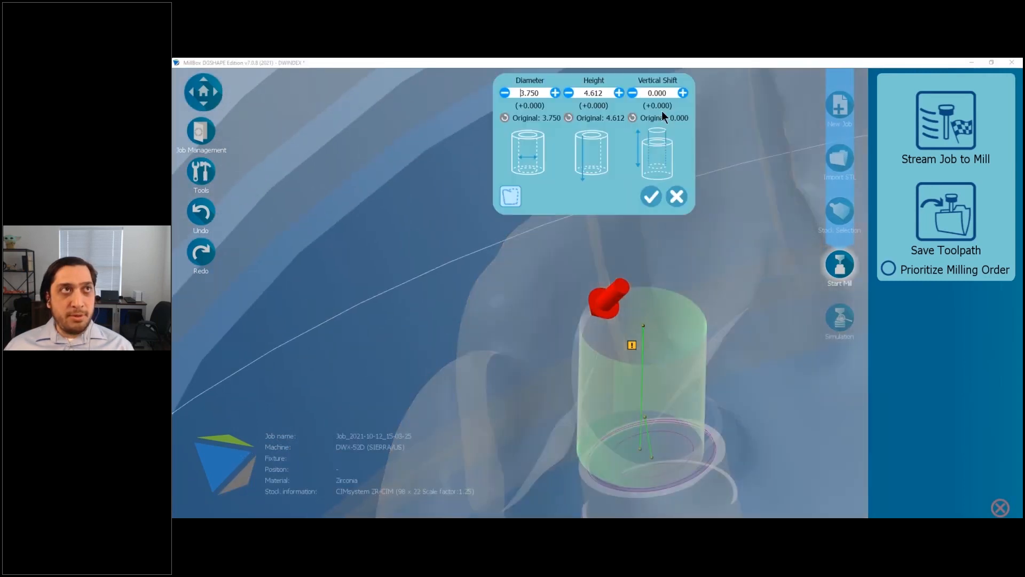
left_click(569, 94)
left_click(632, 94)
left_click(632, 94)
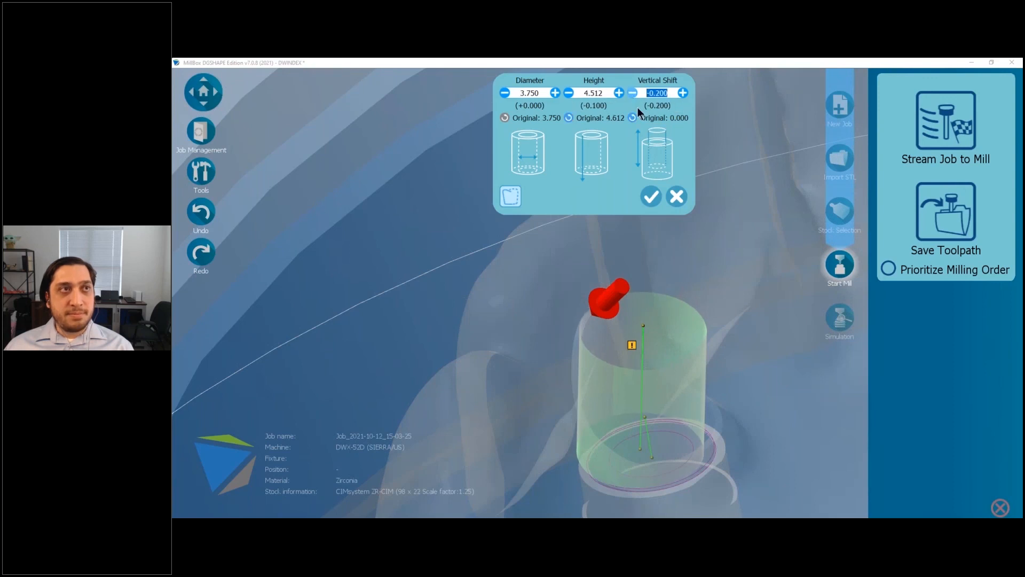
left_click(651, 196)
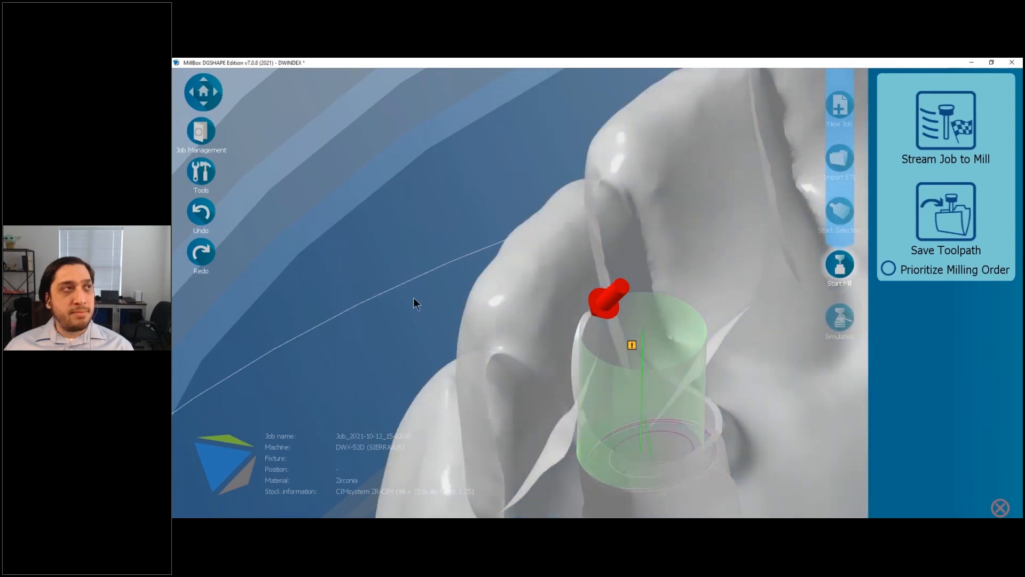
left_click(632, 346)
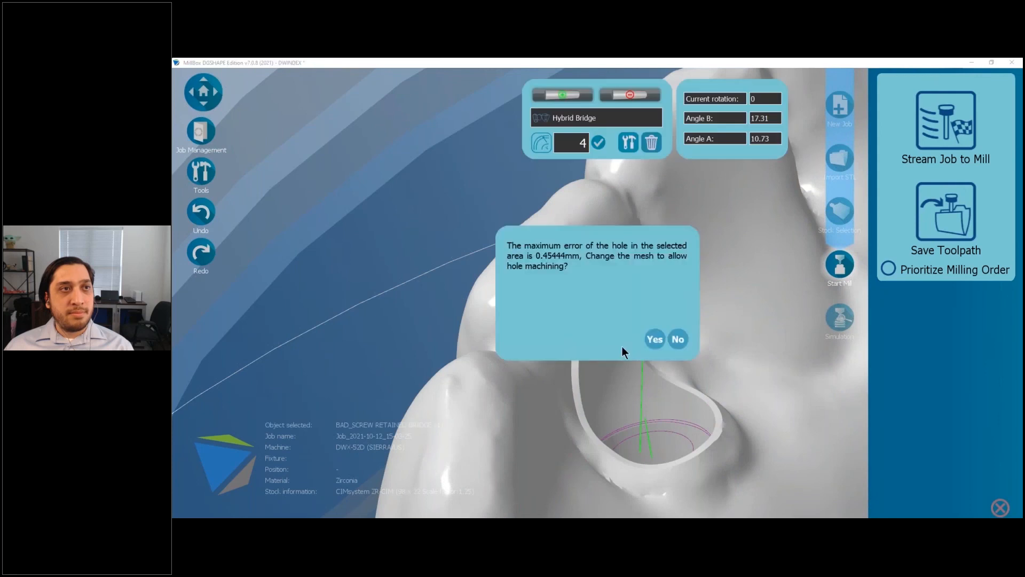
left_click(653, 339)
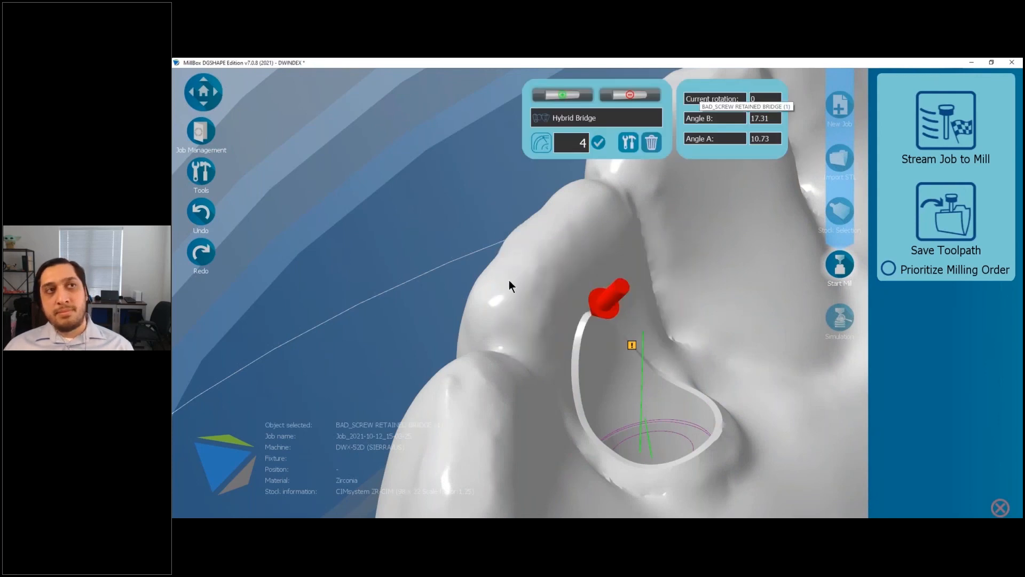
middle_click_drag(502, 280, 635, 347)
left_click(528, 192)
scroll(546, 197, "down", 5)
scroll(645, 374, "up", 3)
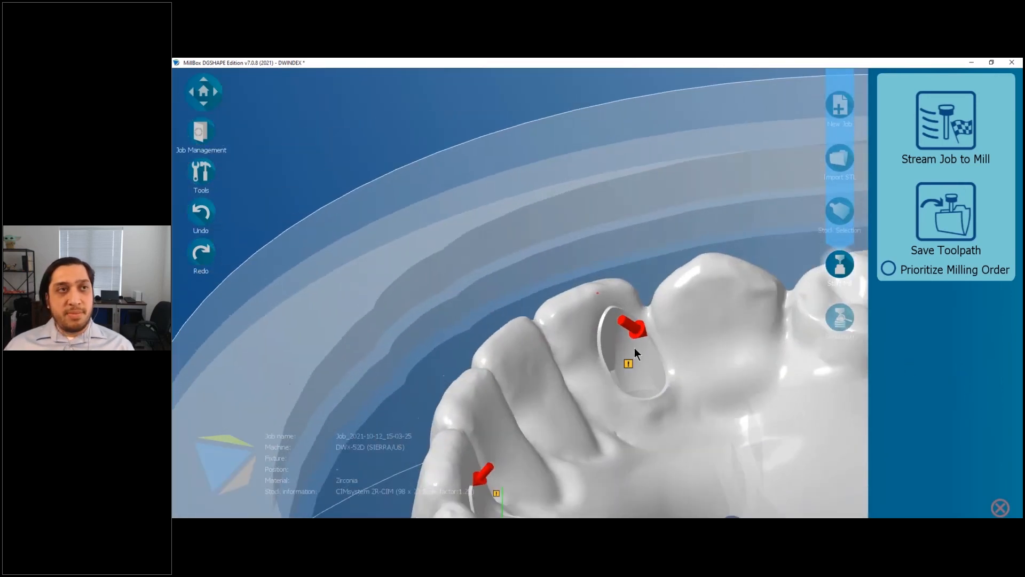
left_click(199, 171)
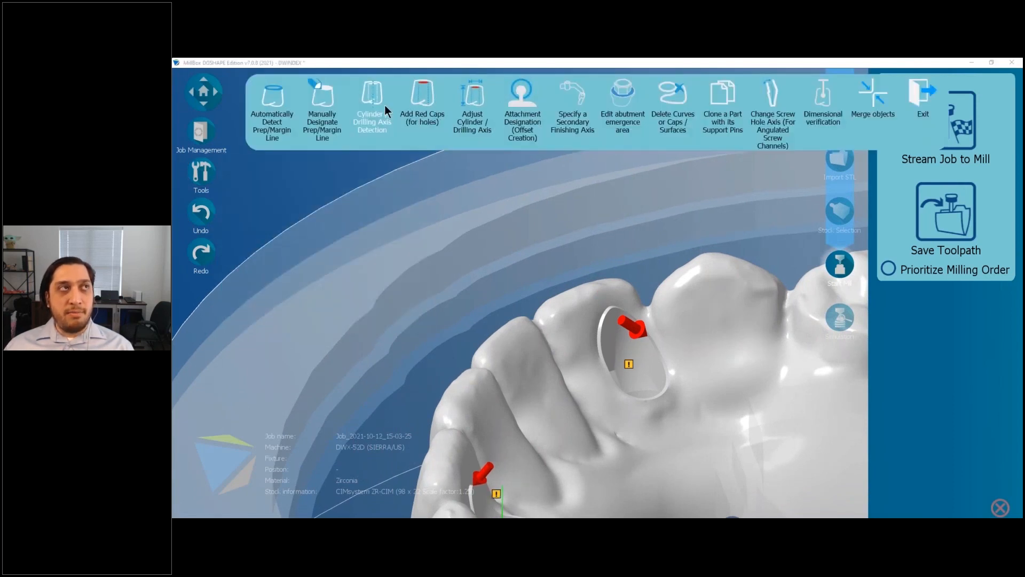
left_click(370, 104)
left_click(590, 96)
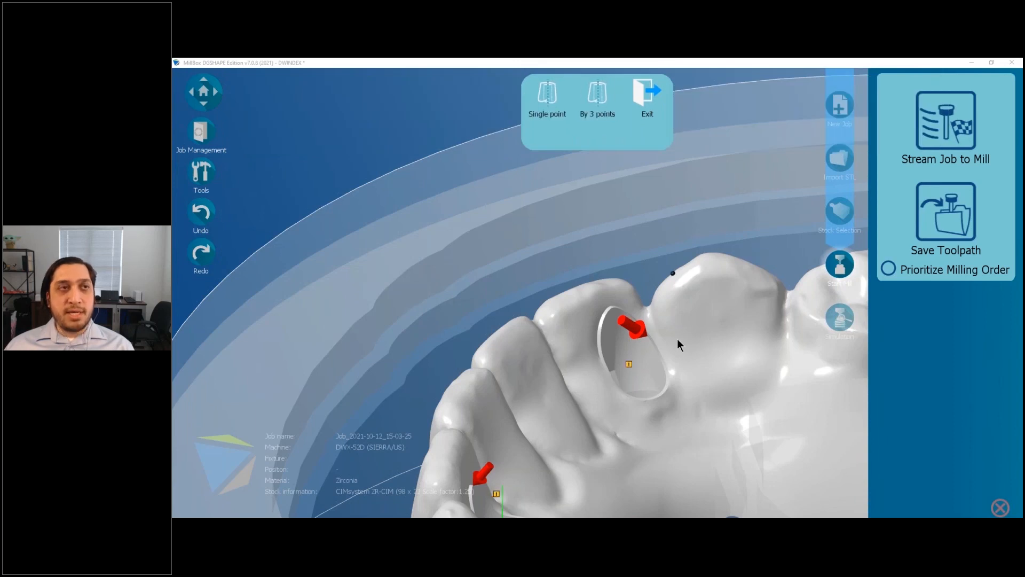
middle_click_drag(678, 339, 561, 385)
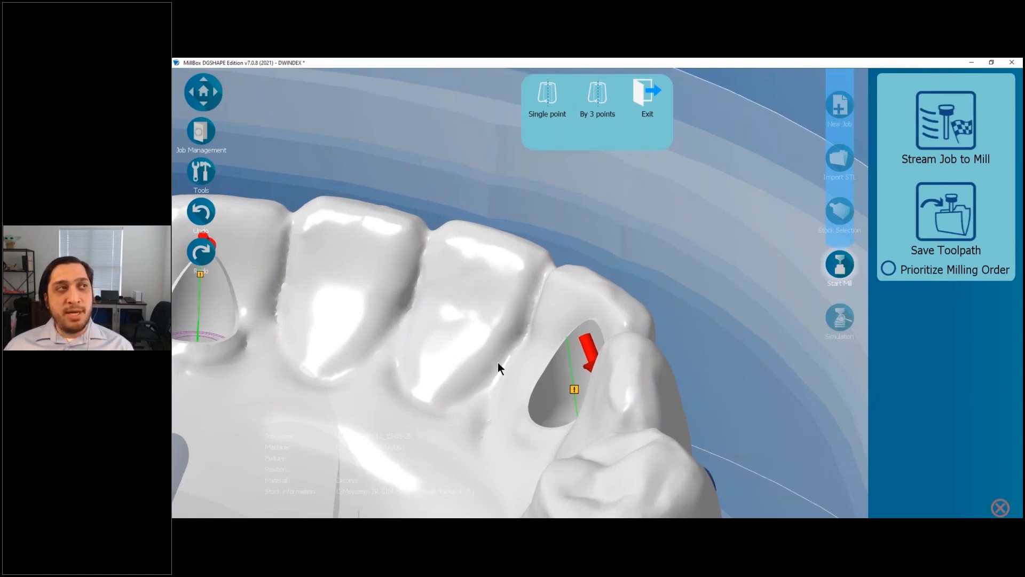
middle_click_drag(621, 379, 667, 190)
left_click(649, 95)
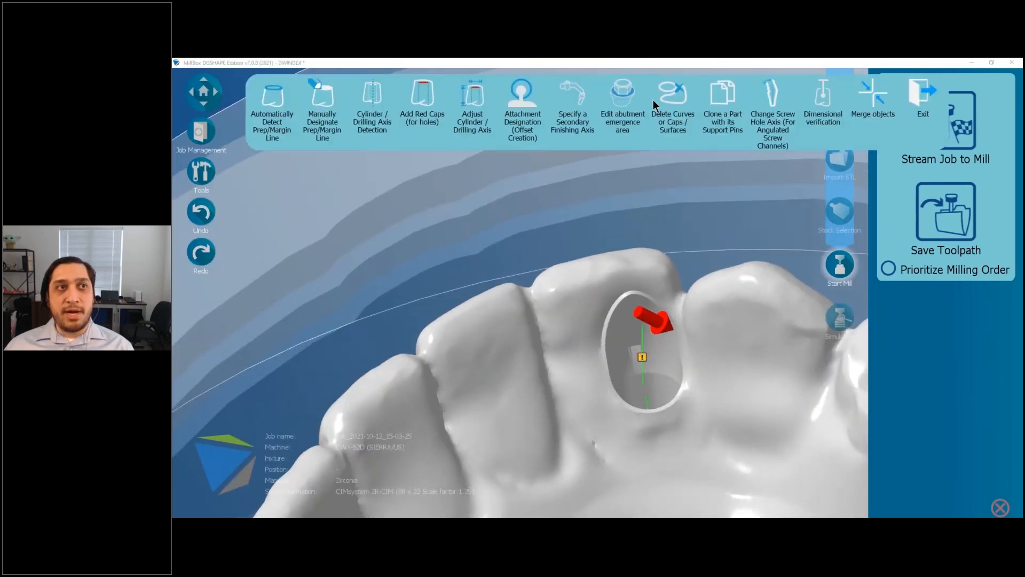
- Try changing the mesh at the other flagged front-tooth bore to allow hole machining
left_click(639, 357)
left_click(652, 332)
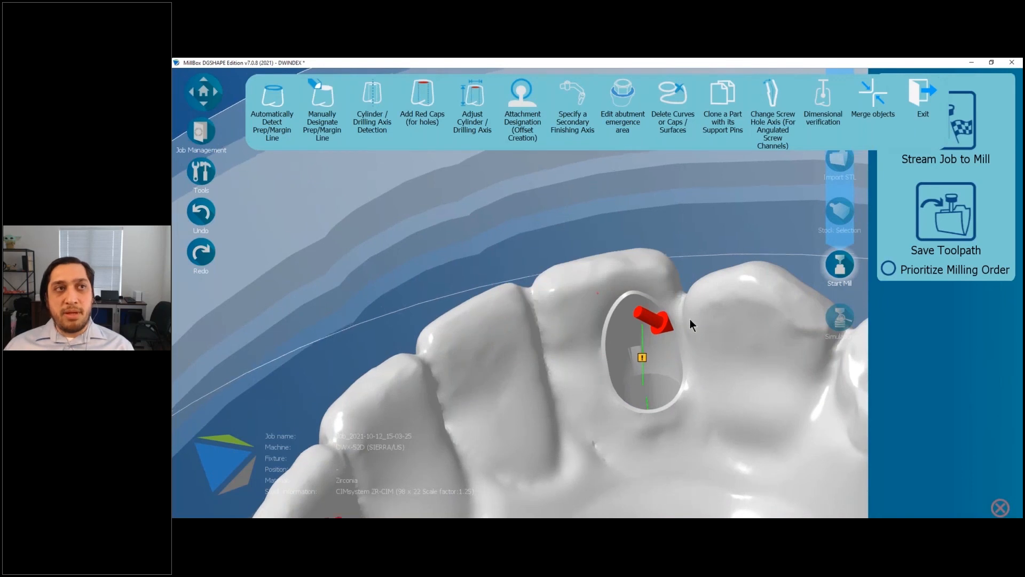
middle_click_drag(690, 319, 650, 341)
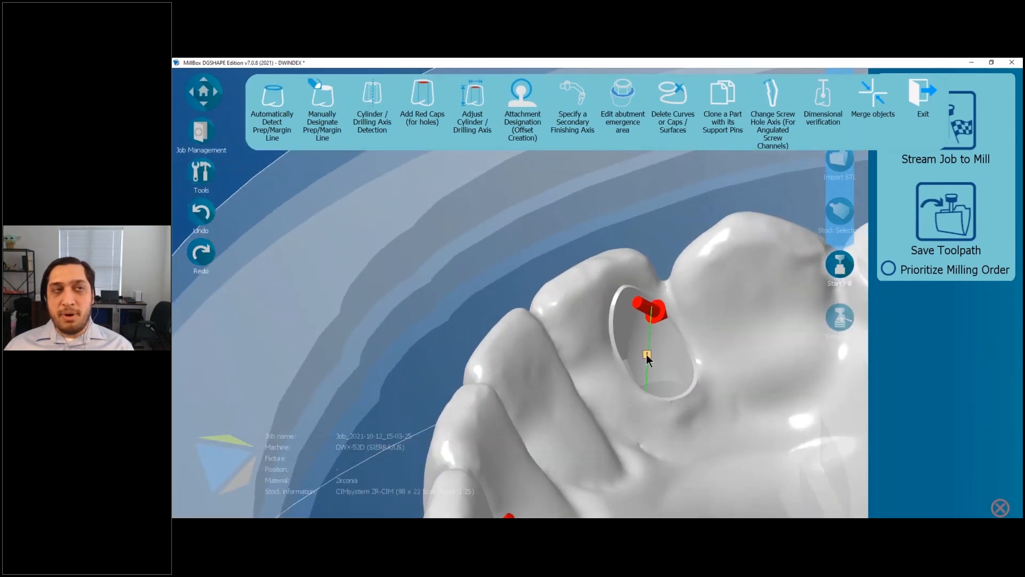
middle_click_drag(646, 354, 599, 278)
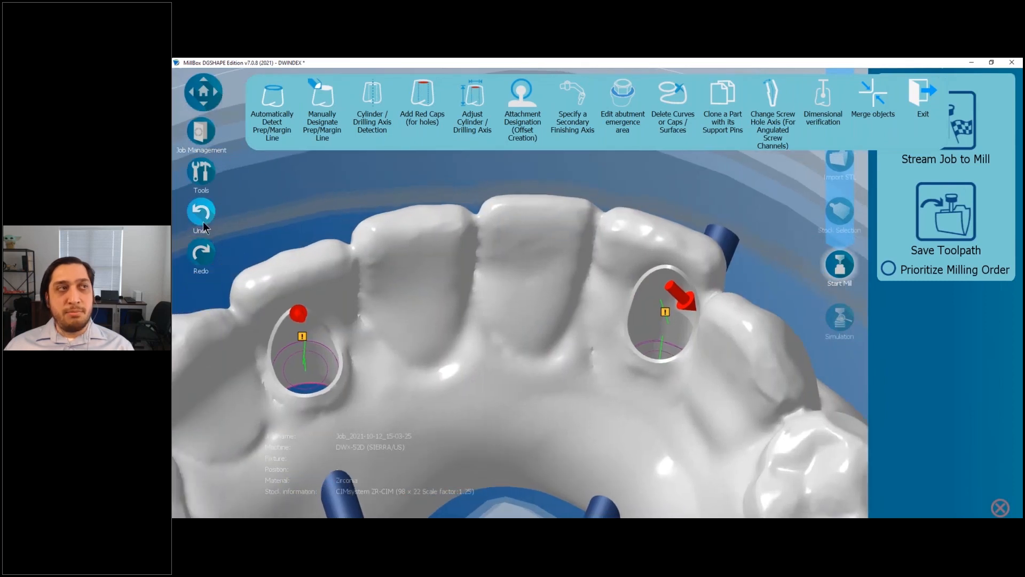
- Change the mesh at the flagged molar bore of the bridge to allow hole machining
middle_click_drag(550, 299, 532, 226)
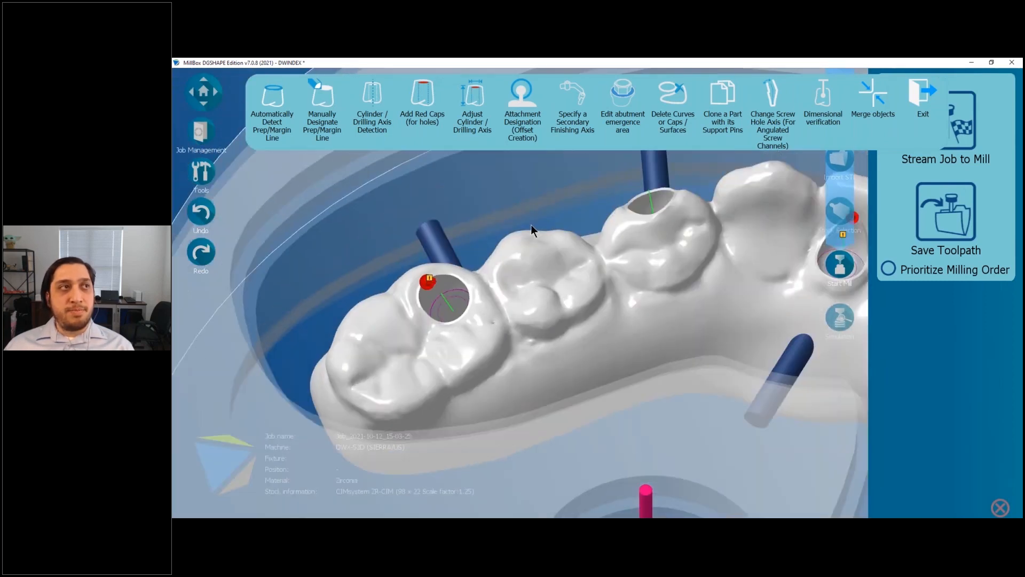
left_click(433, 278)
left_click(654, 342)
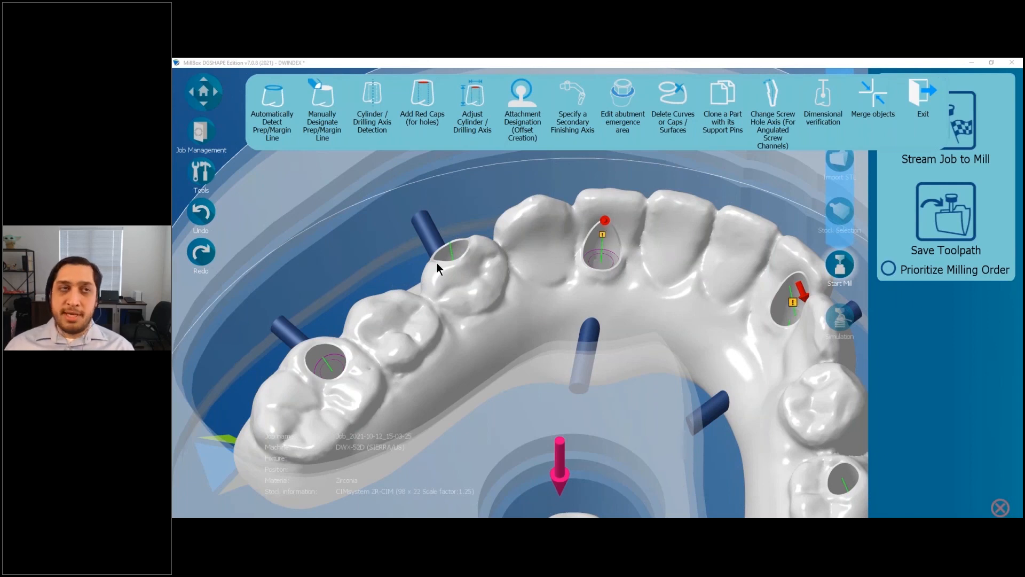
- Close the part tools and the milling output options, and reset the disc to the home view
key("Right")
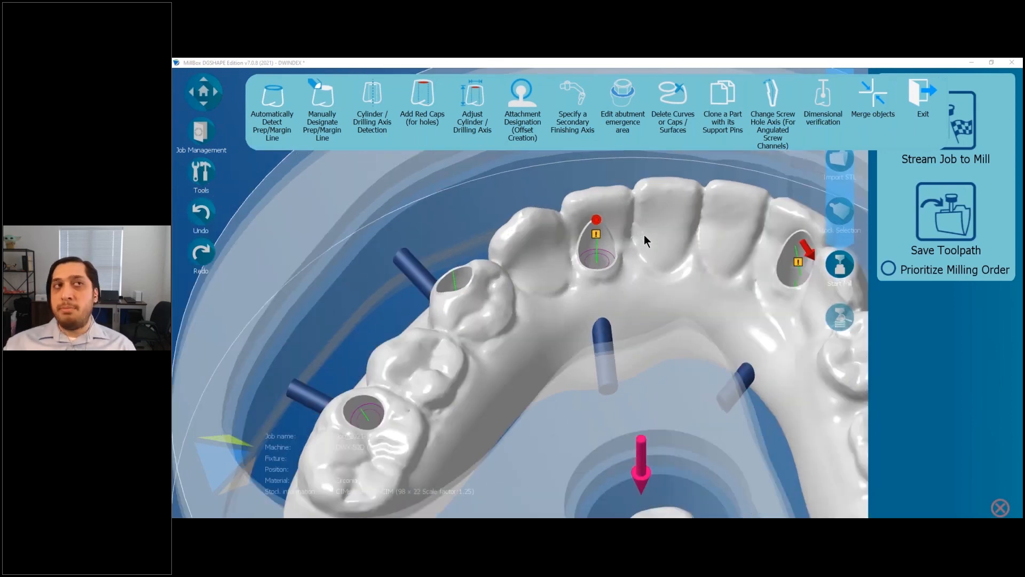
scroll(644, 235, "down", 5)
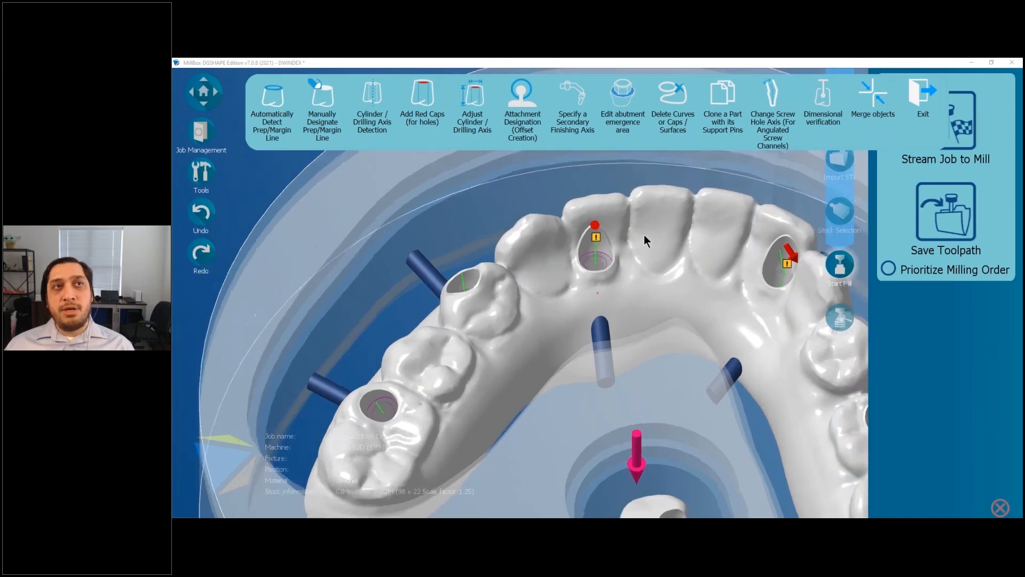
middle_click_drag(644, 235, 598, 266)
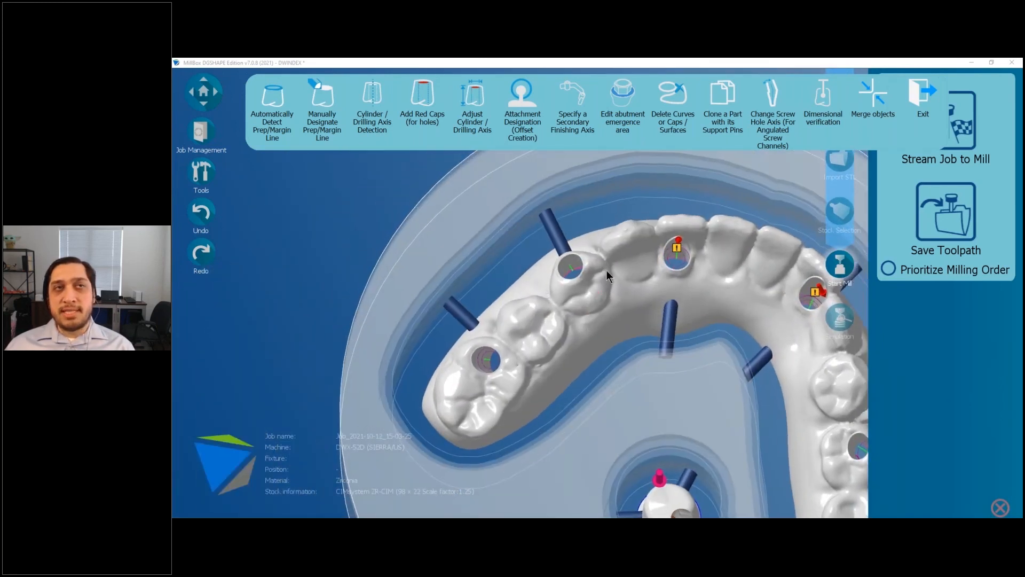
left_click(919, 98)
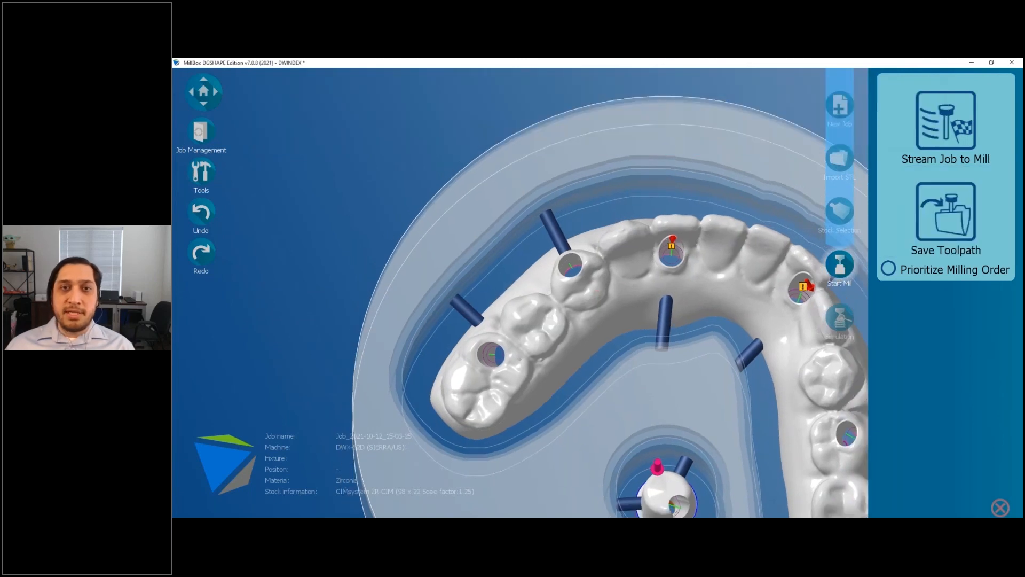
left_click(1000, 507)
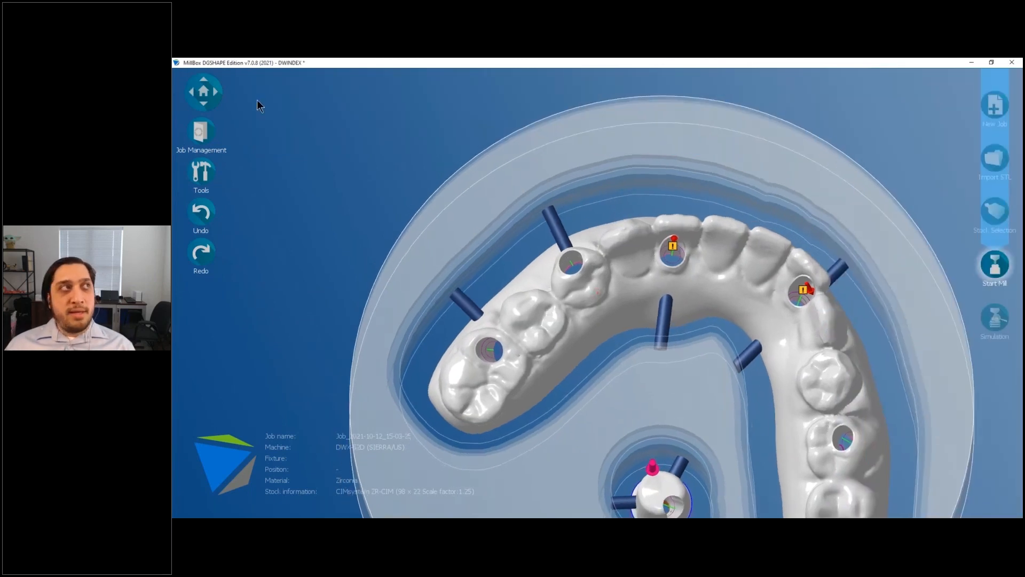
left_click(203, 94)
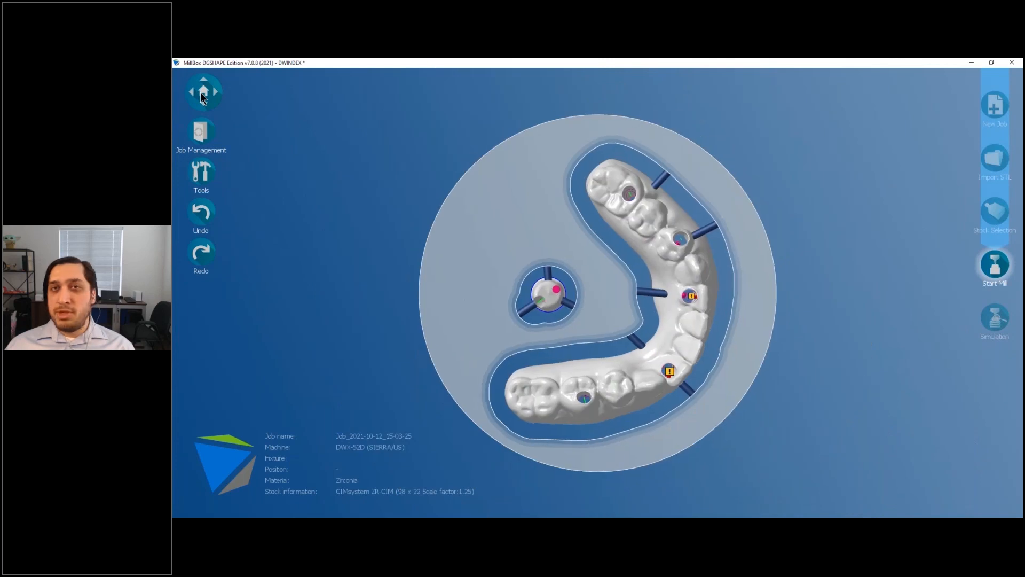